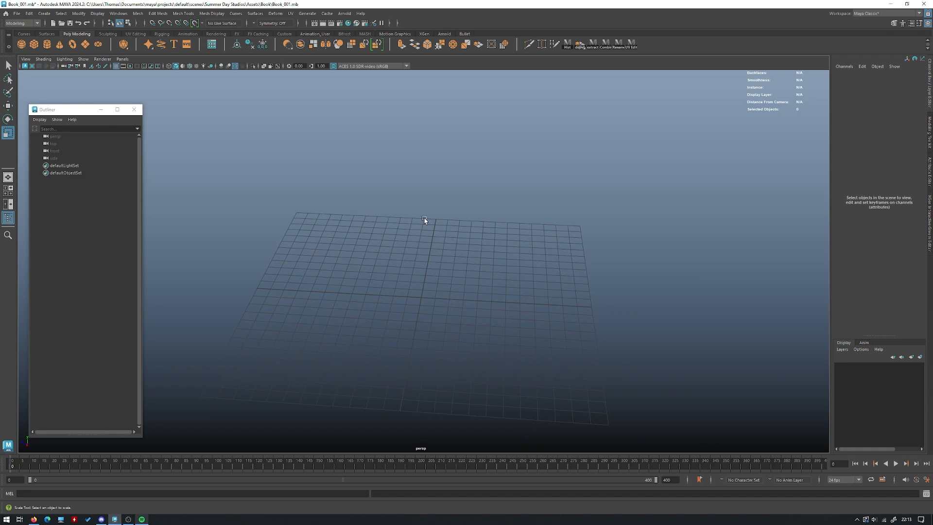
# - Create a polygon cube at the centre of the grid
pyautogui.keyDown('alt'); pyautogui.moveTo(424, 220); pyautogui.dragTo(529, 307); pyautogui.keyUp('alt')
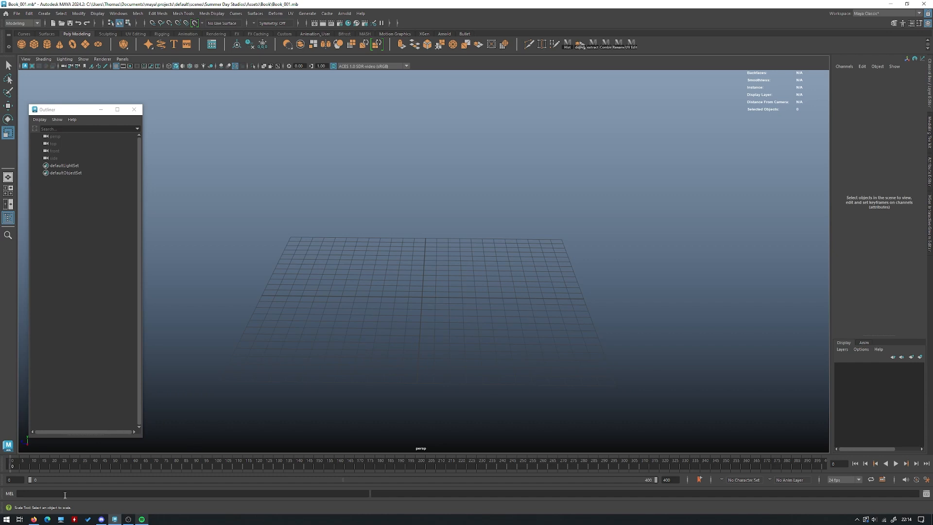
pyautogui.keyDown('alt'); pyautogui.moveTo(246, 350); pyautogui.dragTo(421, 285); pyautogui.keyUp('alt')
pyautogui.keyDown('shift'); pyautogui.moveTo(439, 225); pyautogui.dragTo(441, 247, button='right'); pyautogui.keyUp('shift')
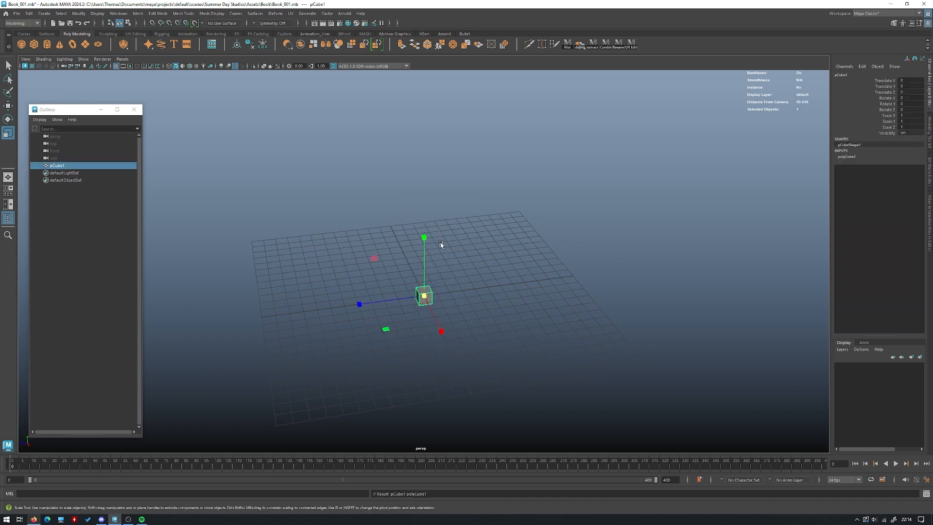
pyautogui.keyDown('alt'); pyautogui.moveTo(438, 287); pyautogui.dragTo(439, 243); pyautogui.keyUp('alt')
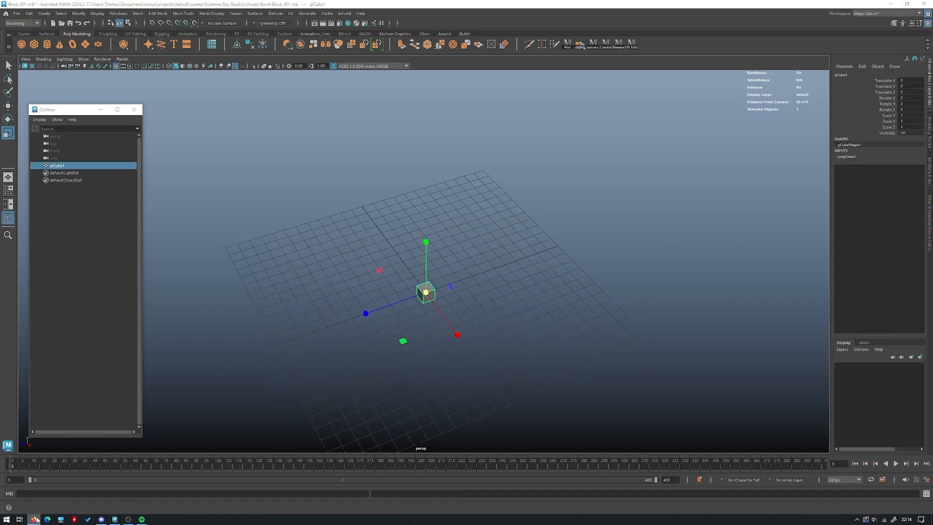
pyautogui.keyDown('alt'); pyautogui.moveTo(589, 188); pyautogui.dragTo(575, 238); pyautogui.keyUp('alt')
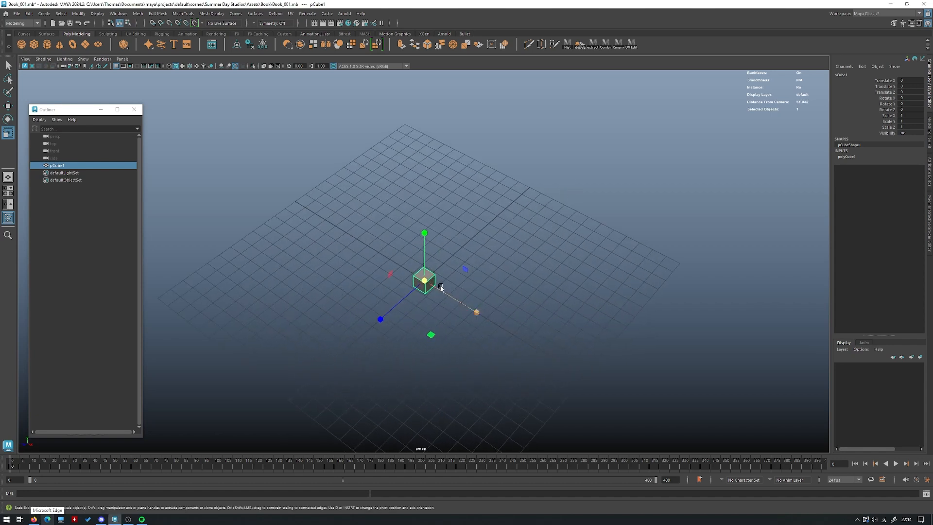
# - Try stretching the cube freehand along its X axis and undo the second stretch
pyautogui.moveTo(447, 298); pyautogui.dragTo(579, 369)
pyautogui.keyDown('alt'); pyautogui.moveTo(691, 217); pyautogui.dragTo(444, 283); pyautogui.keyUp('alt')
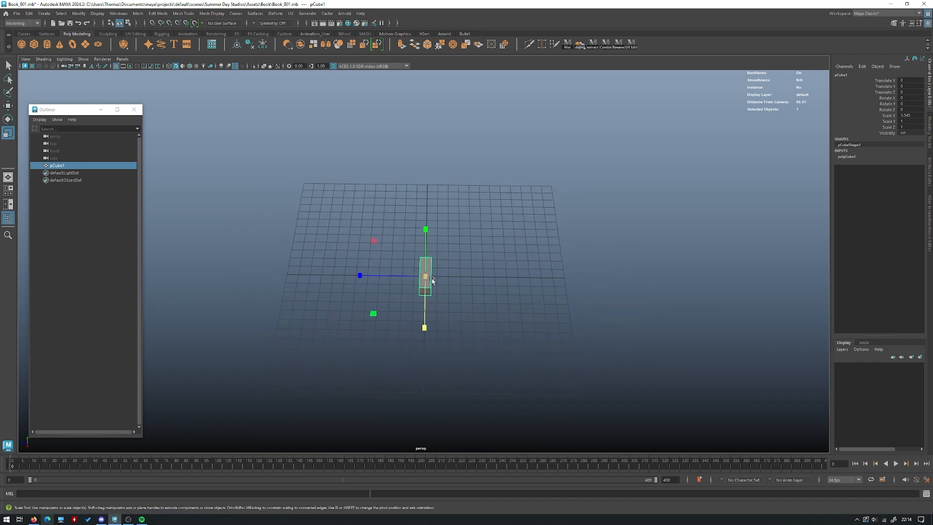
pyautogui.moveTo(426, 305); pyautogui.dragTo(426, 378)
pyautogui.keyDown('alt'); pyautogui.moveTo(575, 251); pyautogui.dragTo(614, 267); pyautogui.keyUp('alt')
pyautogui.hotkey('ctrl', 'z')
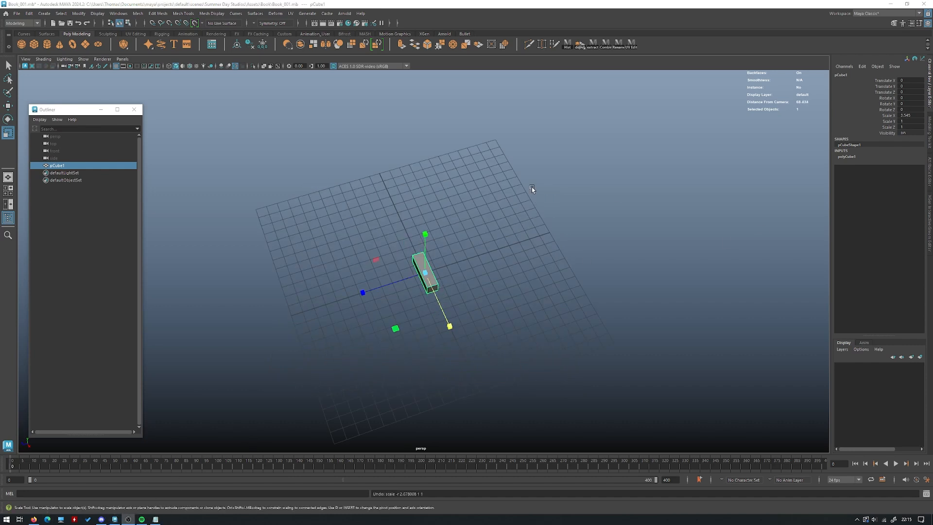
pyautogui.keyDown('alt'); pyautogui.moveTo(459, 256); pyautogui.dragTo(450, 257); pyautogui.keyUp('alt')
pyautogui.scroll(4, 451, 257)
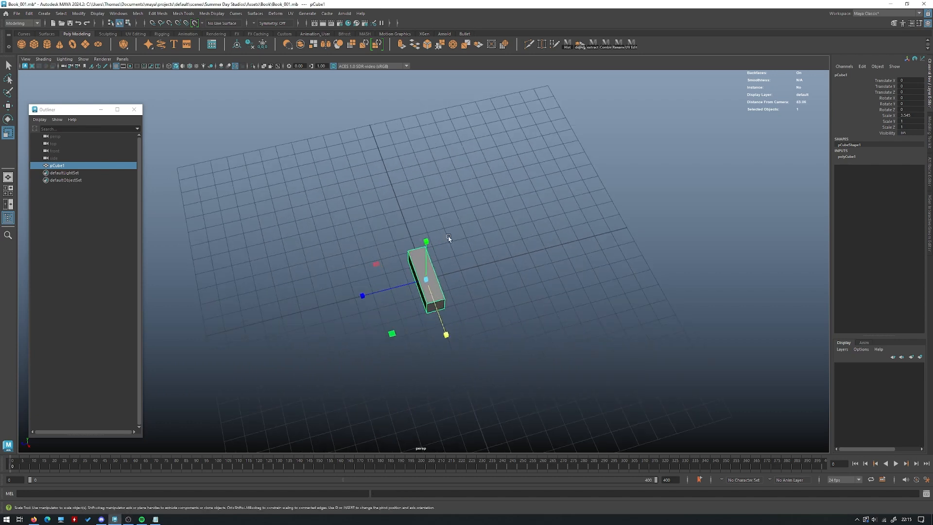
pyautogui.keyDown('alt'); pyautogui.moveTo(467, 290); pyautogui.dragTo(633, 296); pyautogui.keyUp('alt')
# - Set the cube's Scale X to 29.7
pyautogui.click(908, 116)
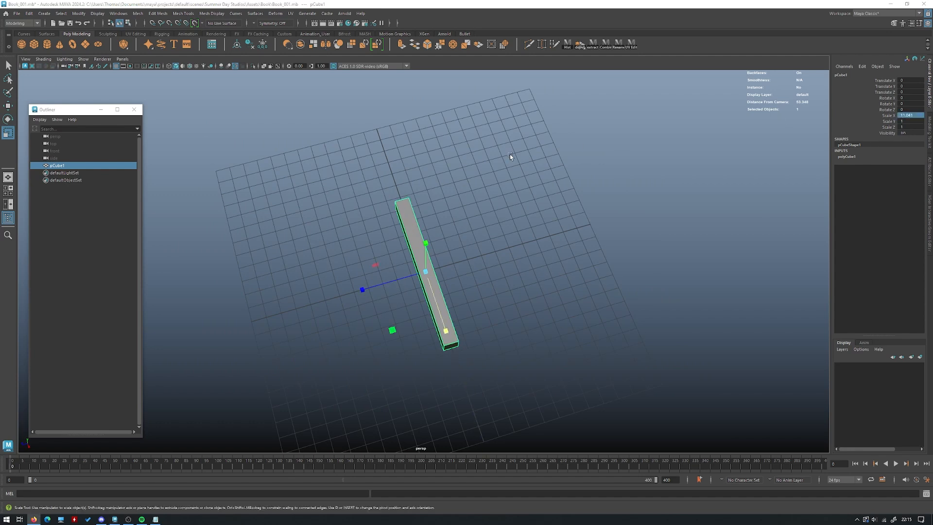
pyautogui.keyDown('alt'); pyautogui.moveTo(510, 154); pyautogui.dragTo(592, 154); pyautogui.keyUp('alt')
pyautogui.doubleClick(907, 116)
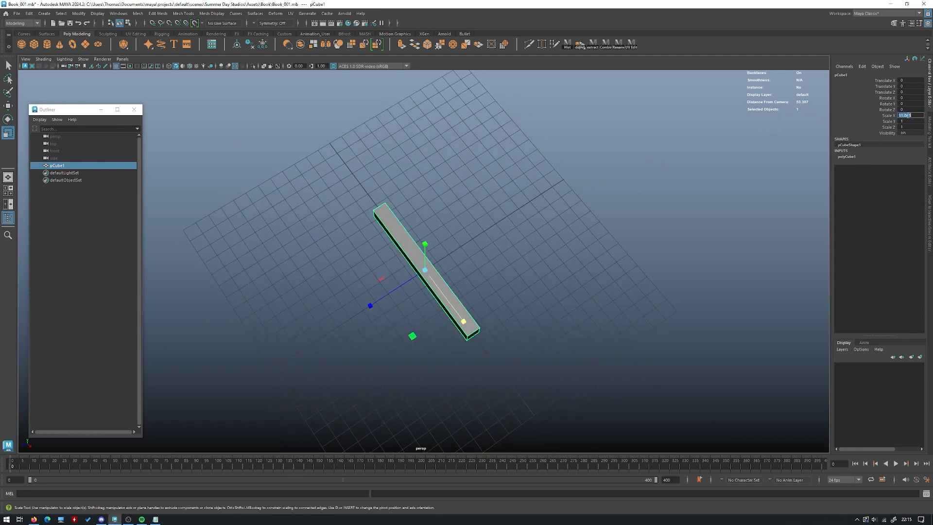
pyautogui.press('Return')
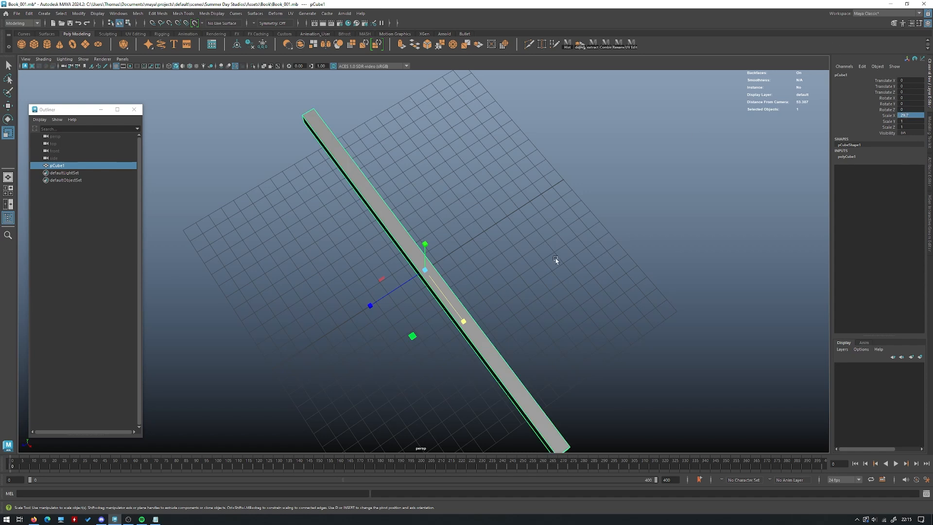
# - Widen the long bar along its Z axis and set its Scale Z to 42
pyautogui.keyDown('alt'); pyautogui.moveTo(556, 260); pyautogui.dragTo(535, 228); pyautogui.keyUp('alt')
pyautogui.scroll(-1, 535, 230)
pyautogui.click(155, 519)
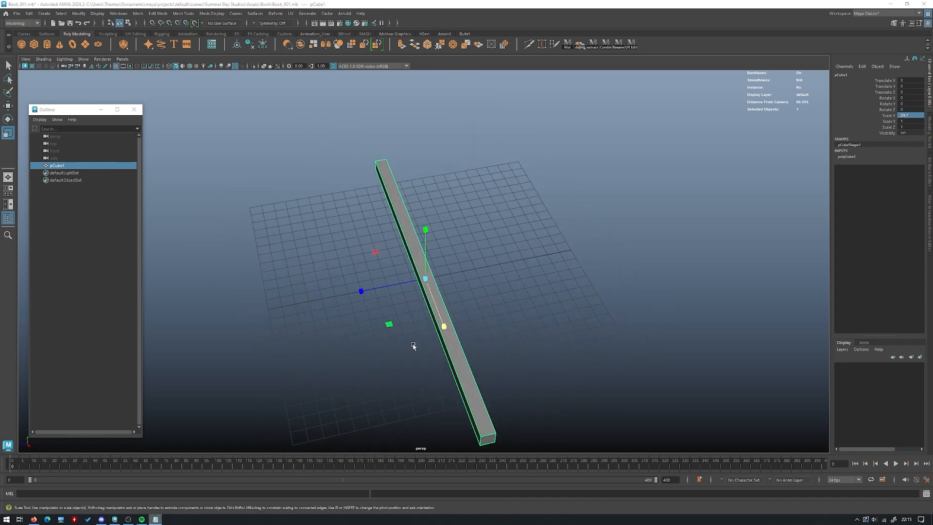
pyautogui.moveTo(361, 291); pyautogui.dragTo(320, 284)
pyautogui.keyDown('alt'); pyautogui.moveTo(749, 164); pyautogui.dragTo(720, 177); pyautogui.keyUp('alt')
pyautogui.click(916, 127)
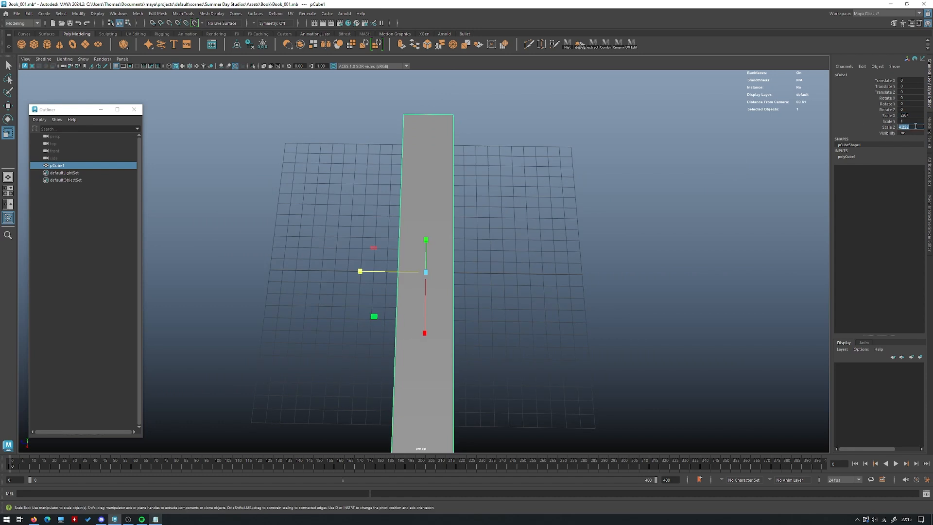
pyautogui.press('Return')
# - Examine the proportions of the flat slab from several angles, in wireframe and in shaded display
pyautogui.keyDown('alt'); pyautogui.moveTo(727, 157); pyautogui.dragTo(537, 152, button='right'); pyautogui.keyUp('alt')
pyautogui.click(537, 153)
pyautogui.keyDown('alt'); pyautogui.moveTo(535, 264); pyautogui.dragTo(531, 212); pyautogui.keyUp('alt')
pyautogui.keyDown('alt'); pyautogui.moveTo(532, 213); pyautogui.dragTo(509, 288, button='right'); pyautogui.keyUp('alt')
pyautogui.keyDown('alt'); pyautogui.moveTo(509, 288); pyautogui.dragTo(507, 270); pyautogui.keyUp('alt')
pyautogui.keyDown('alt'); pyautogui.moveTo(507, 270); pyautogui.dragTo(411, 270, button='right'); pyautogui.keyUp('alt')
pyautogui.moveTo(412, 272)
pyautogui.keyDown('alt'); pyautogui.mouseDown()
pyautogui.moveTo(425, 261)
pyautogui.moveTo(428, 272)
pyautogui.mouseUp(); pyautogui.keyUp('alt')
pyautogui.click(429, 272)
pyautogui.moveTo(455, 216)
pyautogui.keyDown('alt'); pyautogui.mouseDown()
pyautogui.moveTo(462, 250)
pyautogui.moveTo(456, 237)
pyautogui.mouseUp(); pyautogui.keyUp('alt')
pyautogui.press('4')
pyautogui.press('5')
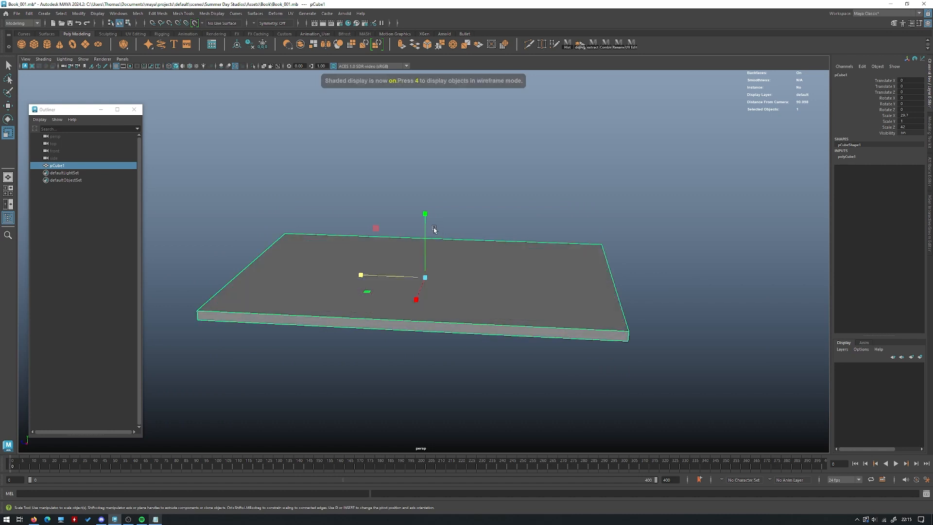
# - Delete the side and bottom faces of the slab, keeping only its top face
pyautogui.keyDown('alt'); pyautogui.moveTo(456, 237); pyautogui.dragTo(505, 287, button='right'); pyautogui.keyUp('alt')
pyautogui.keyDown('alt'); pyautogui.moveTo(505, 287); pyautogui.dragTo(496, 208); pyautogui.keyUp('alt')
pyautogui.moveTo(496, 209); pyautogui.dragTo(499, 229, button='right')
pyautogui.keyDown('alt'); pyautogui.moveTo(535, 277); pyautogui.dragTo(645, 271); pyautogui.keyUp('alt')
pyautogui.click(576, 229)
pyautogui.keyDown('shift'); pyautogui.click(544, 251); pyautogui.keyUp('shift')
pyautogui.keyDown('alt'); pyautogui.moveTo(369, 253); pyautogui.dragTo(465, 262); pyautogui.keyUp('alt')
pyautogui.press('q')
pyautogui.keyDown('shift'); pyautogui.click(425, 229); pyautogui.keyUp('shift')
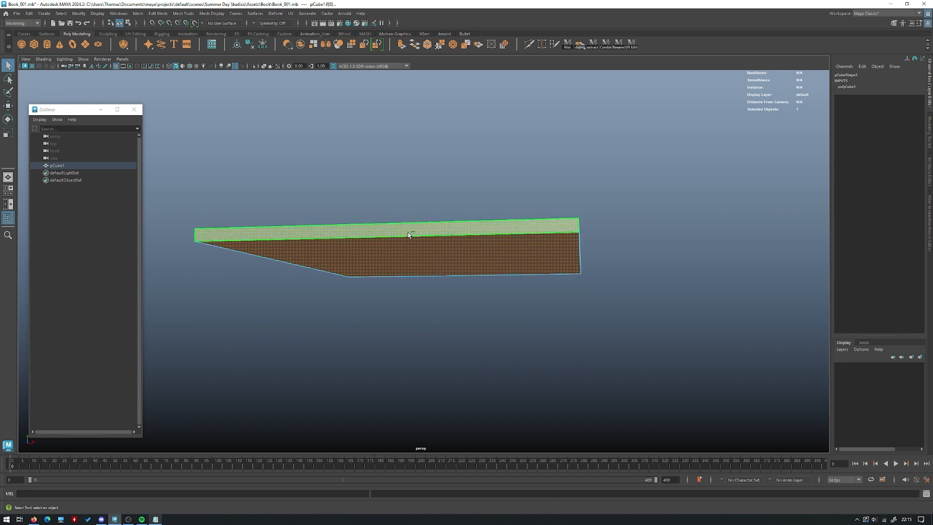
pyautogui.keyDown('alt'); pyautogui.moveTo(345, 233); pyautogui.dragTo(412, 246); pyautogui.keyUp('alt')
pyautogui.keyDown('alt'); pyautogui.moveTo(544, 234); pyautogui.dragTo(483, 237); pyautogui.keyUp('alt')
pyautogui.keyDown('shift'); pyautogui.click(334, 250); pyautogui.keyUp('shift')
pyautogui.press('Delete')
# - Select the remaining plane as an object and move it down to grid level, to Translate Y -0.5
pyautogui.moveTo(434, 202); pyautogui.dragTo(467, 191, button='right')
pyautogui.keyDown('alt'); pyautogui.moveTo(469, 216); pyautogui.dragTo(486, 191); pyautogui.keyUp('alt')
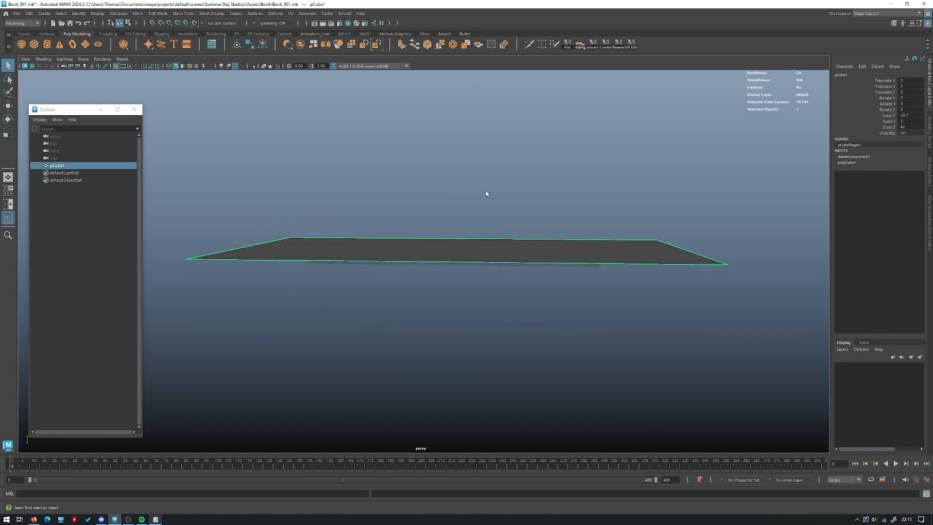
pyautogui.press('w')
pyautogui.moveTo(459, 247); pyautogui.dragTo(477, 226)
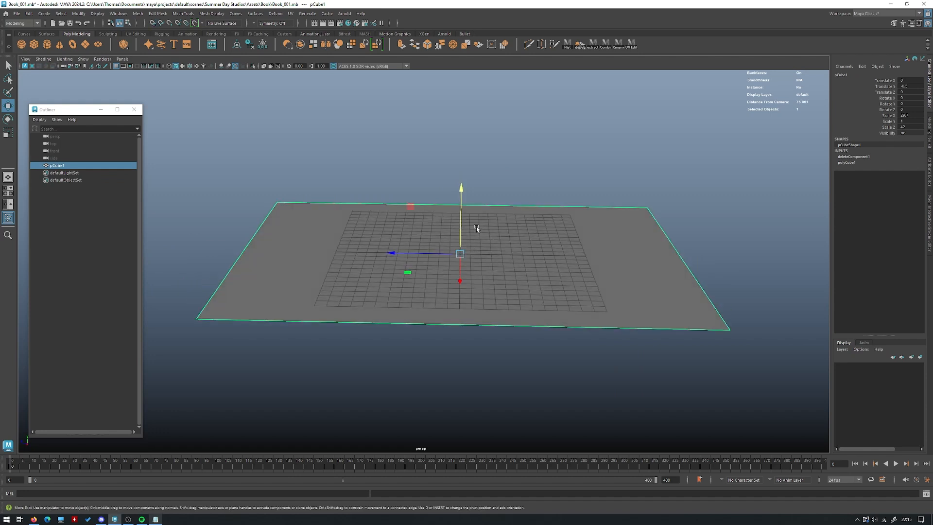
pyautogui.keyDown('alt'); pyautogui.moveTo(479, 218); pyautogui.dragTo(530, 223); pyautogui.keyUp('alt')
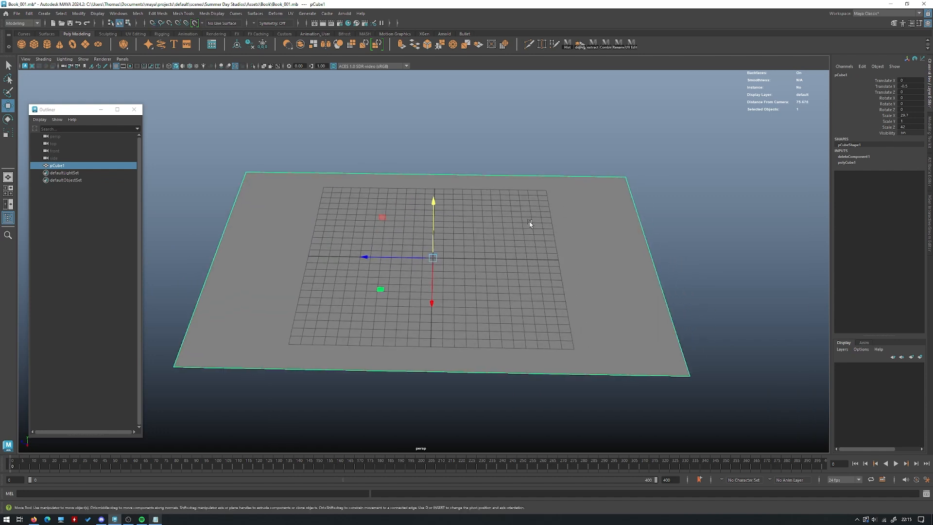
pyautogui.keyDown('alt'); pyautogui.moveTo(326, 302); pyautogui.dragTo(400, 262); pyautogui.keyUp('alt')
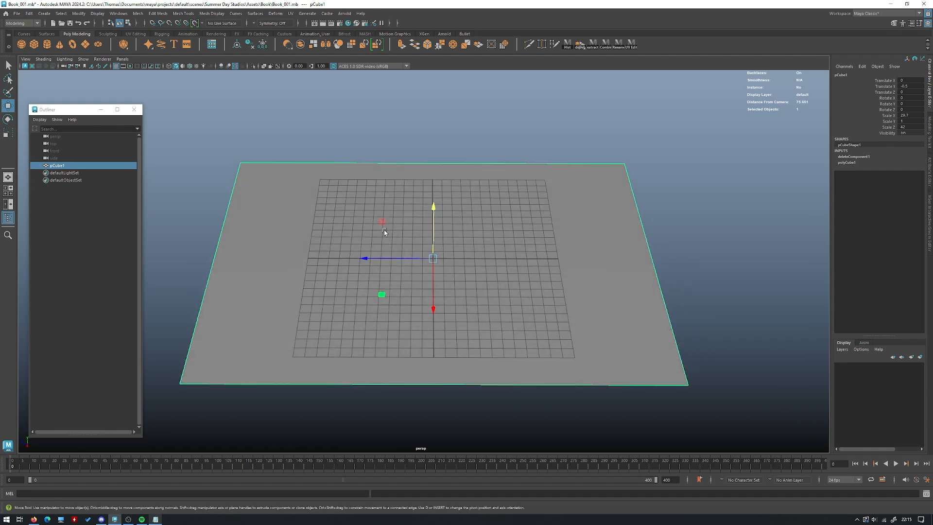
pyautogui.keyDown('alt'); pyautogui.moveTo(426, 222); pyautogui.dragTo(456, 209); pyautogui.keyUp('alt')
pyautogui.keyDown('shift'); pyautogui.moveTo(471, 196); pyautogui.dragTo(414, 201, button='right'); pyautogui.keyUp('shift')
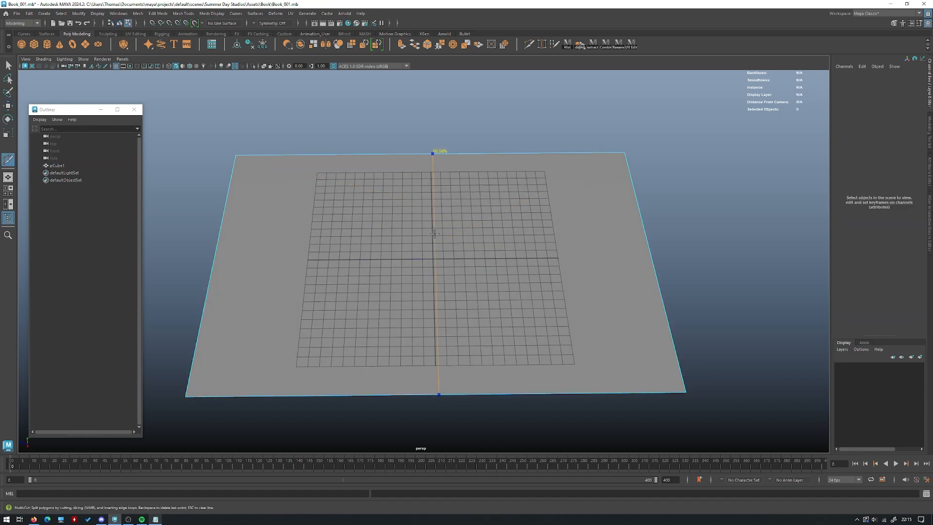
pyautogui.press('w')
pyautogui.moveTo(472, 204); pyautogui.dragTo(514, 187, button='right')
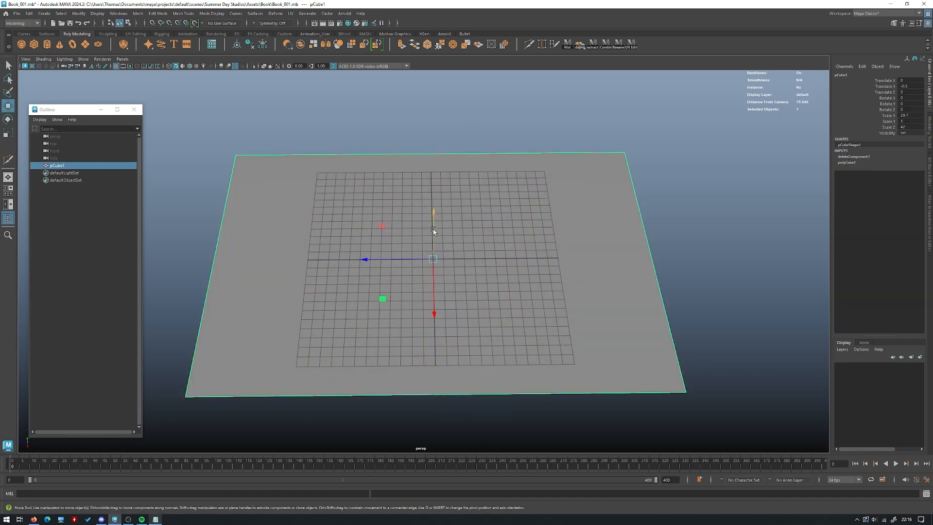
pyautogui.keyDown('alt'); pyautogui.moveTo(564, 155); pyautogui.dragTo(562, 157, button='middle'); pyautogui.keyUp('alt')
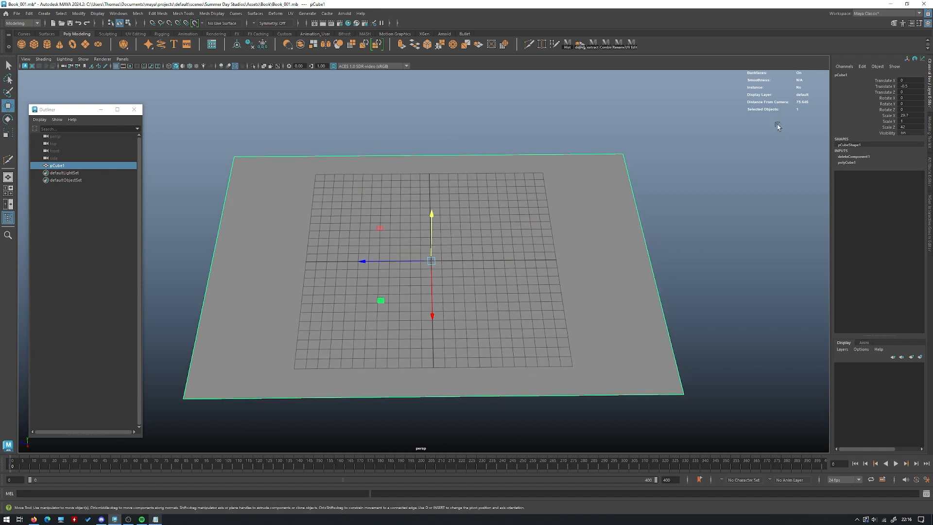
# - Insert an edge loop across the middle of the plane's long side with the Multi-Cut tool
pyautogui.click(930, 125)
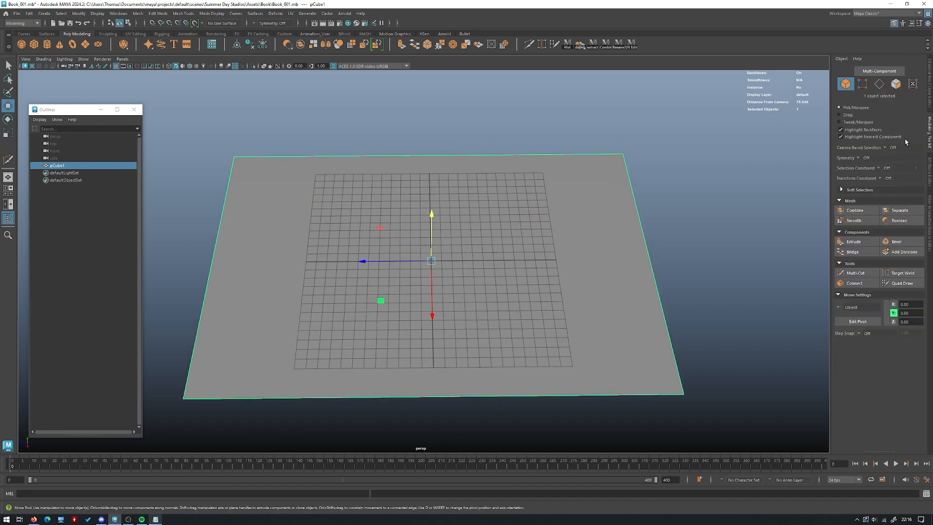
pyautogui.click(855, 272)
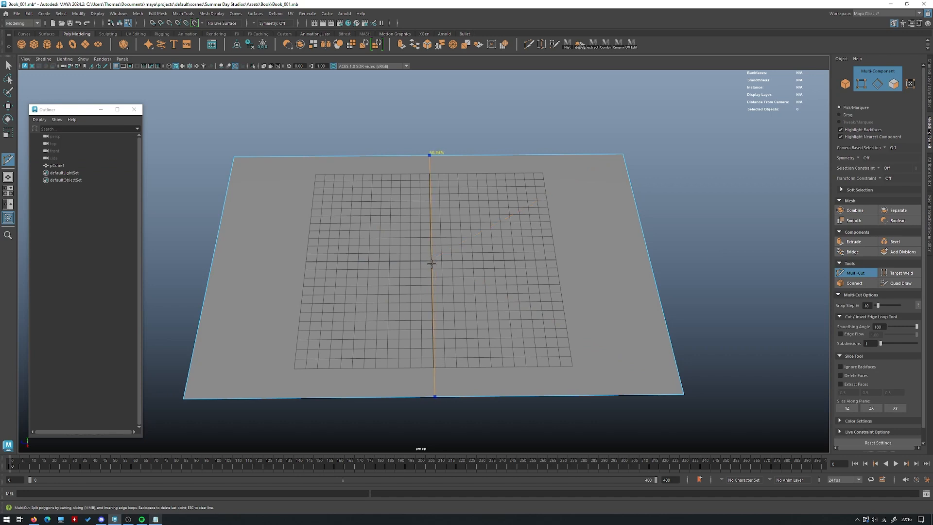
pyautogui.keyDown('ctrl'); pyautogui.click(430, 217); pyautogui.keyUp('ctrl')
pyautogui.moveTo(447, 322)
pyautogui.keyDown('alt'); pyautogui.mouseDown()
pyautogui.moveTo(447, 308)
pyautogui.moveTo(438, 329)
pyautogui.mouseUp(); pyautogui.keyUp('alt')
pyautogui.scroll(2, 438, 329)
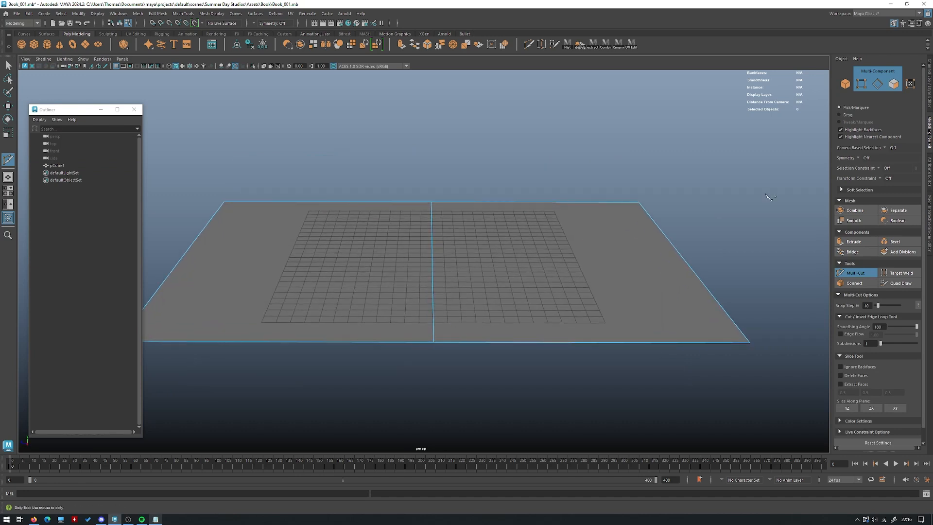
# - Select the new centre edge of the plane and bevel it
pyautogui.press('w')
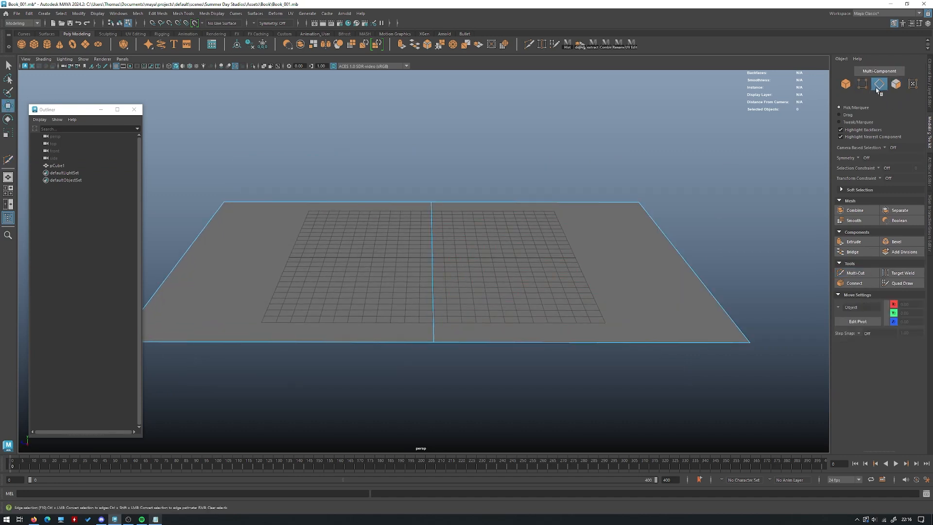
pyautogui.click(435, 248)
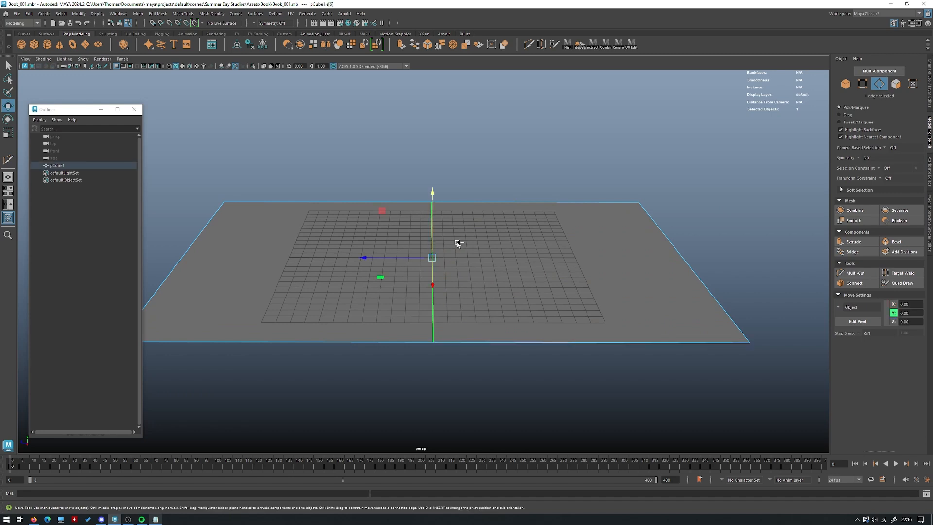
pyautogui.click(892, 243)
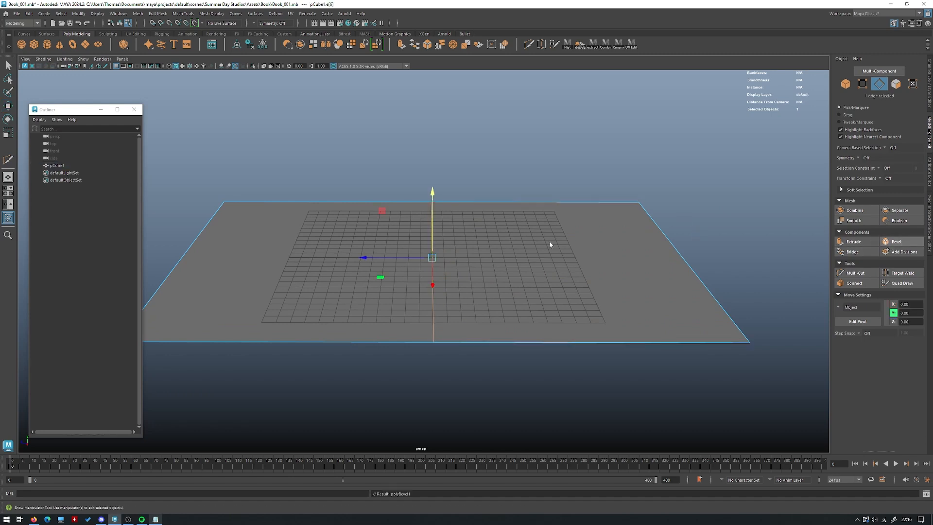
# - Set the bevel's drag speed to Slowest, reduce its Fraction to 0.04, and return to object selection
pyautogui.click(640, 165)
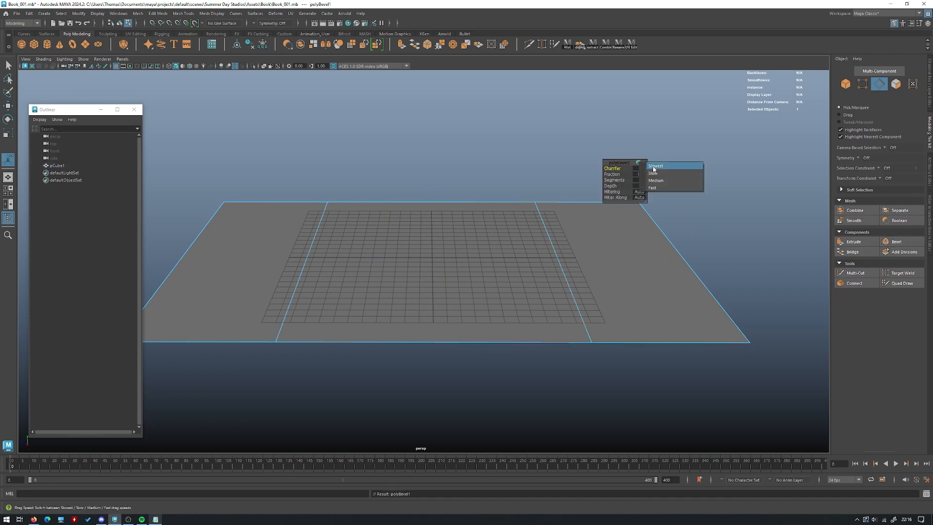
pyautogui.click(653, 168)
pyautogui.click(639, 162)
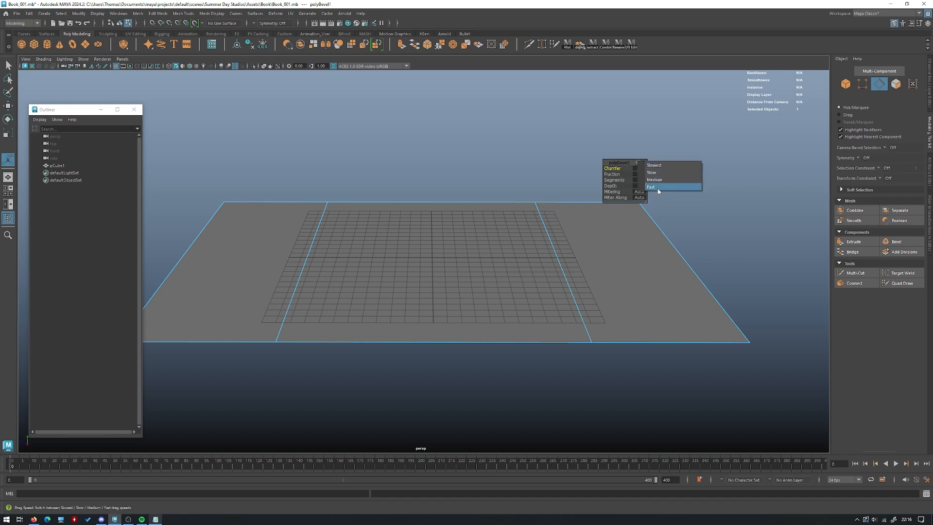
pyautogui.click(609, 173)
pyautogui.moveTo(610, 172)
pyautogui.mouseDown()
pyautogui.moveTo(591, 176)
pyautogui.moveTo(620, 175)
pyautogui.moveTo(609, 175)
pyautogui.mouseUp()
pyautogui.click(639, 163)
pyautogui.click(638, 163)
pyautogui.click(653, 165)
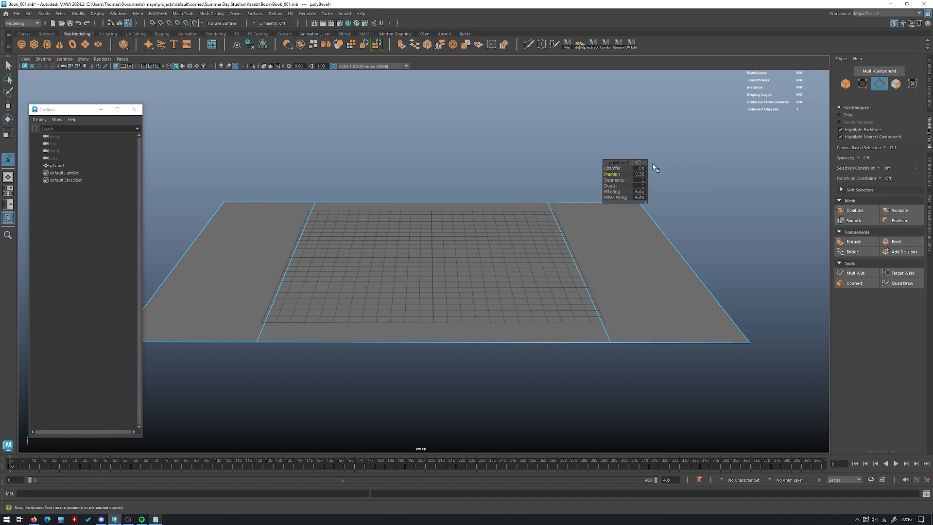
pyautogui.moveTo(611, 174); pyautogui.dragTo(421, 170)
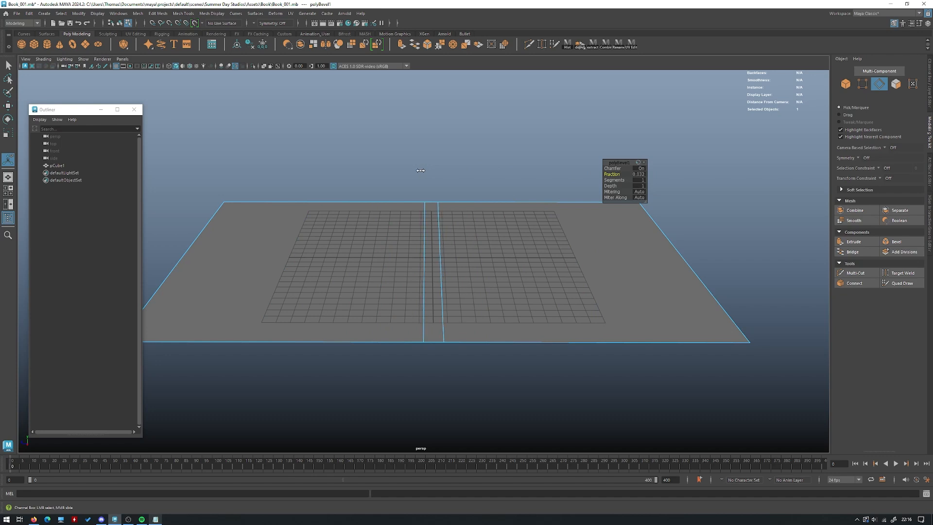
pyautogui.moveTo(420, 170); pyautogui.dragTo(424, 170)
pyautogui.keyDown('alt'); pyautogui.moveTo(458, 239); pyautogui.dragTo(454, 199, button='middle'); pyautogui.keyUp('alt')
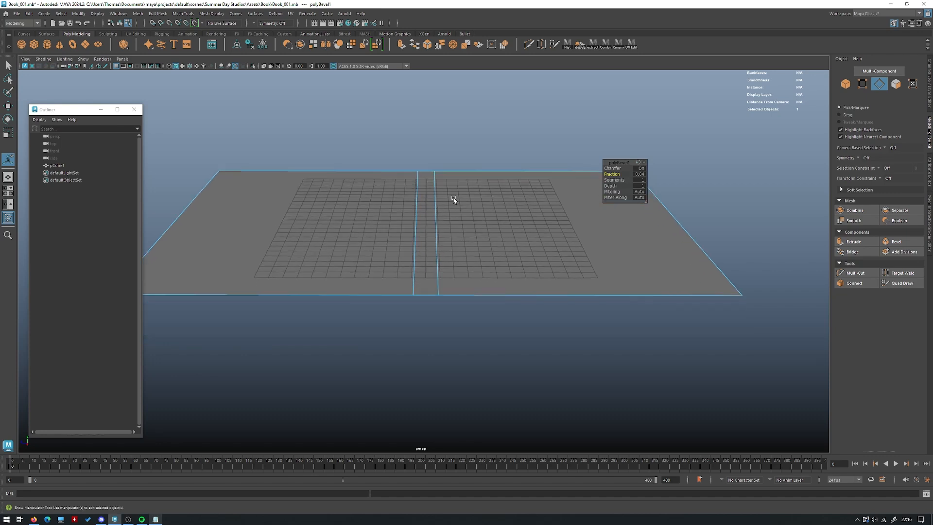
pyautogui.scroll(2, 447, 199)
pyautogui.moveTo(445, 200); pyautogui.dragTo(476, 185, button='right')
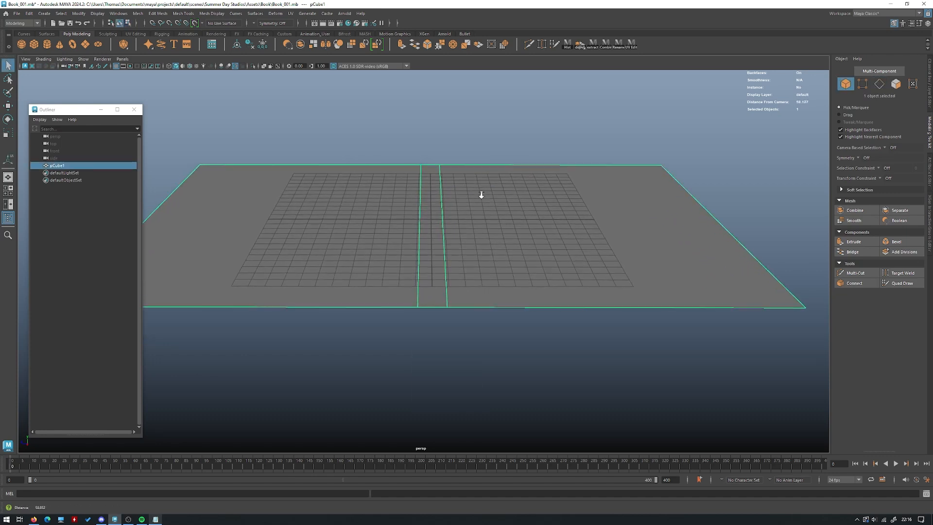
# - Insert an edge loop across the middle of each cover half, parallel to the spine strip, with the Multi-Cut tool
pyautogui.scroll(2, 491, 235)
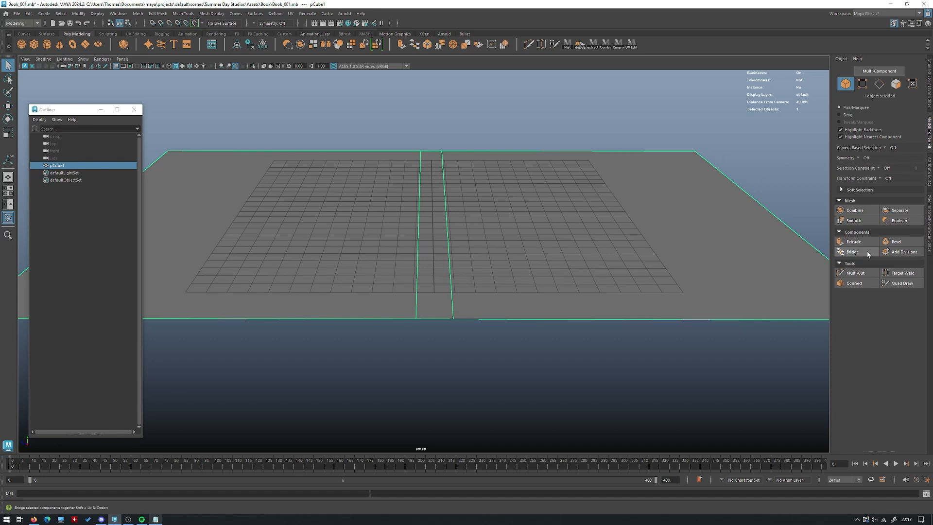
pyautogui.click(855, 273)
pyautogui.click(416, 318)
pyautogui.scroll(-2, 427, 289)
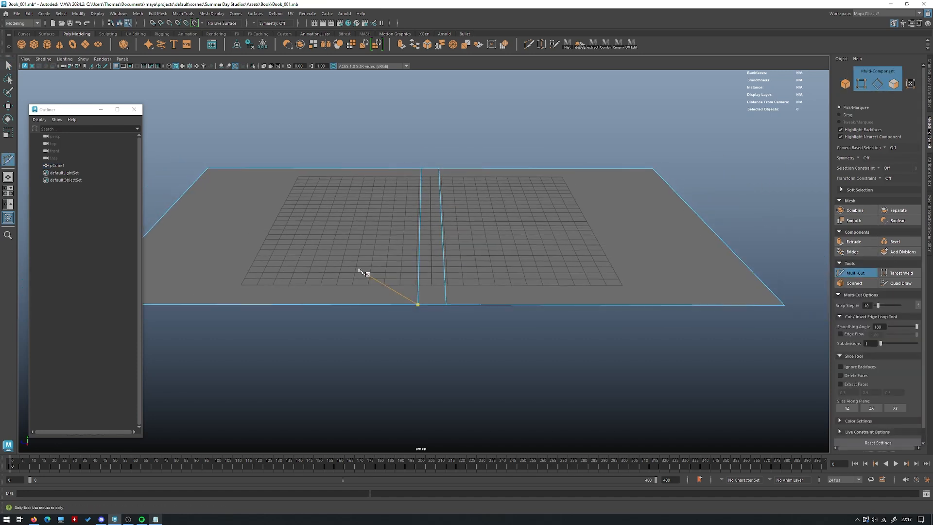
pyautogui.keyDown('ctrl'); pyautogui.middleClick(289, 290); pyautogui.keyUp('ctrl')
pyautogui.keyDown('ctrl'); pyautogui.middleClick(567, 292); pyautogui.keyUp('ctrl')
pyautogui.keyDown('alt'); pyautogui.moveTo(557, 163); pyautogui.dragTo(565, 192, button='middle'); pyautogui.keyUp('alt')
pyautogui.press('w')
pyautogui.moveTo(358, 237); pyautogui.dragTo(357, 218, button='right')
pyautogui.click(295, 244)
pyautogui.keyDown('shift'); pyautogui.click(577, 253); pyautogui.keyUp('shift')
pyautogui.press('r')
pyautogui.click(406, 249)
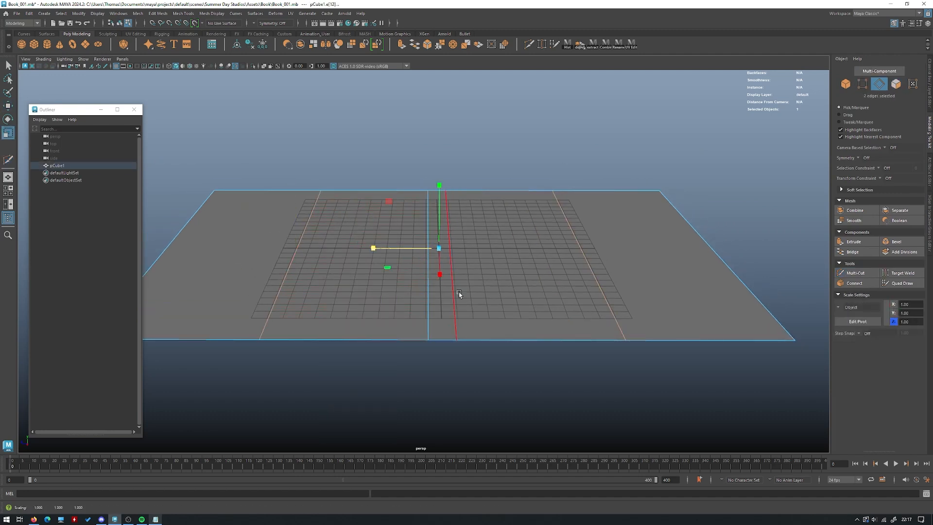
# - Try to move the narrow central spine face vertically, and undo the move
pyautogui.click(901, 84)
pyautogui.click(439, 272)
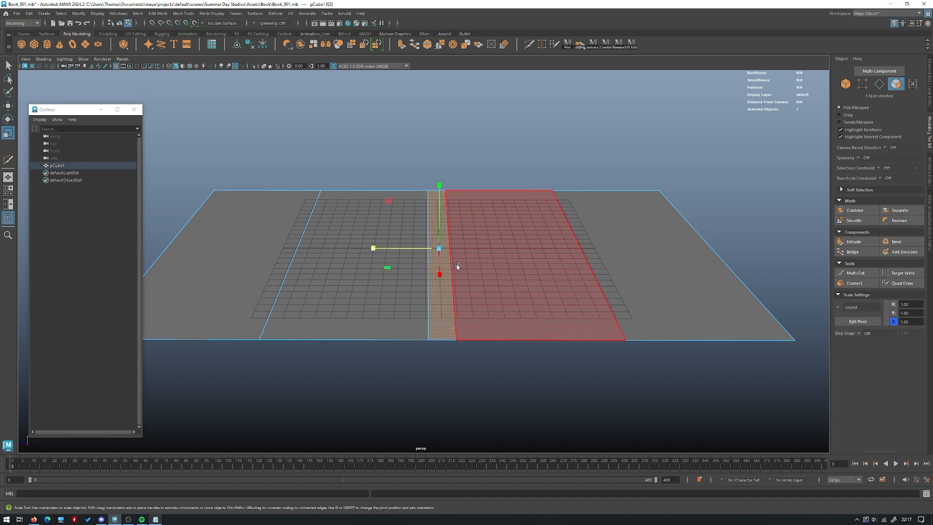
pyautogui.press('w')
pyautogui.moveTo(438, 184); pyautogui.dragTo(386, 242)
pyautogui.hotkey('ctrl', 'z')
# - Select the two newly inserted edges on either side and scale them inward along Z until they sit close beside the spine strip
pyautogui.moveTo(368, 241); pyautogui.dragTo(365, 219, button='right')
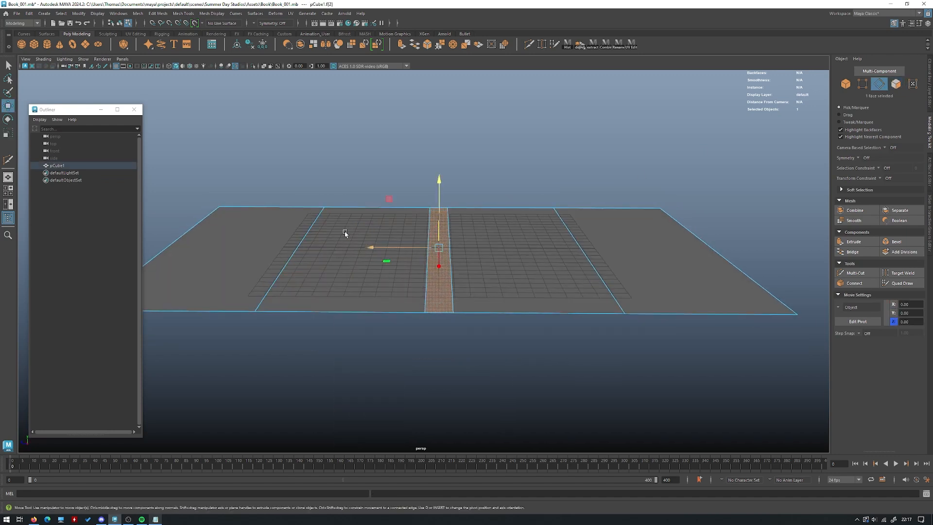
pyautogui.click(309, 236)
pyautogui.keyDown('shift'); pyautogui.click(548, 250); pyautogui.keyUp('shift')
pyautogui.keyDown('alt'); pyautogui.moveTo(511, 236); pyautogui.dragTo(414, 246); pyautogui.keyUp('alt')
pyautogui.press('r')
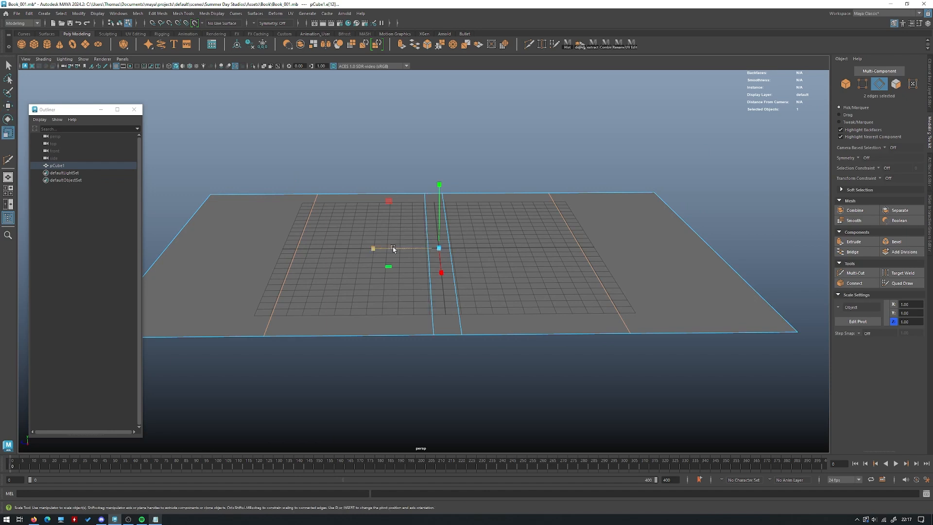
pyautogui.moveTo(372, 249); pyautogui.dragTo(419, 250)
pyautogui.moveTo(435, 140); pyautogui.dragTo(492, 151, button='middle')
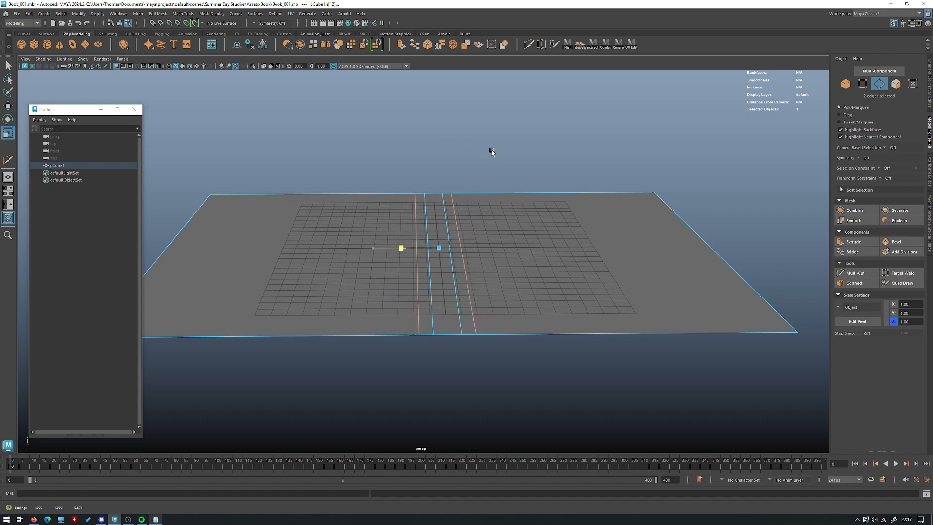
pyautogui.keyDown('alt'); pyautogui.moveTo(492, 150); pyautogui.dragTo(519, 176, button='right'); pyautogui.keyUp('alt')
pyautogui.moveTo(519, 176)
pyautogui.mouseDown(button='middle')
pyautogui.moveTo(518, 165)
pyautogui.moveTo(525, 171)
pyautogui.moveTo(505, 173)
pyautogui.mouseUp(button='middle')
# - Select the central spine face and lower it about half a unit to form a groove with sloped sides
pyautogui.press('w')
pyautogui.click(896, 84)
pyautogui.click(424, 263)
pyautogui.keyDown('alt'); pyautogui.moveTo(440, 253); pyautogui.dragTo(447, 238); pyautogui.keyUp('alt')
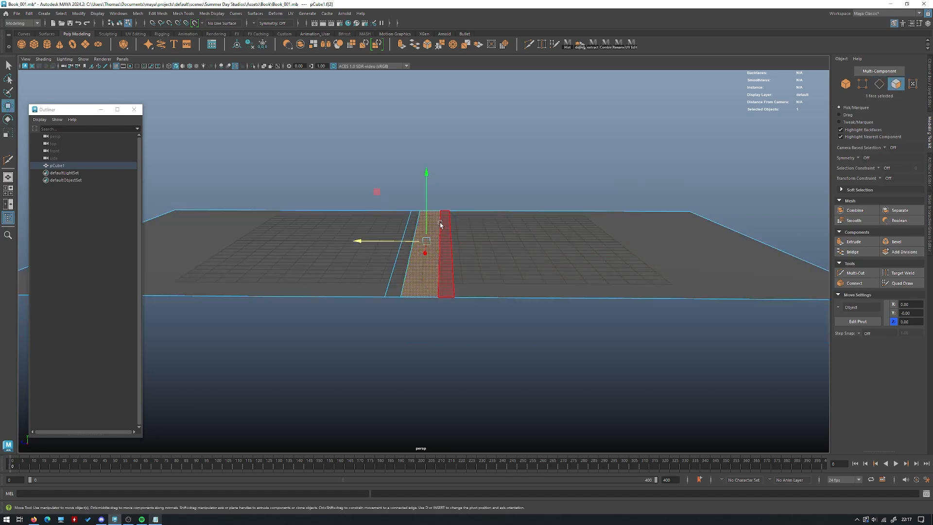
pyautogui.moveTo(430, 197); pyautogui.dragTo(429, 206)
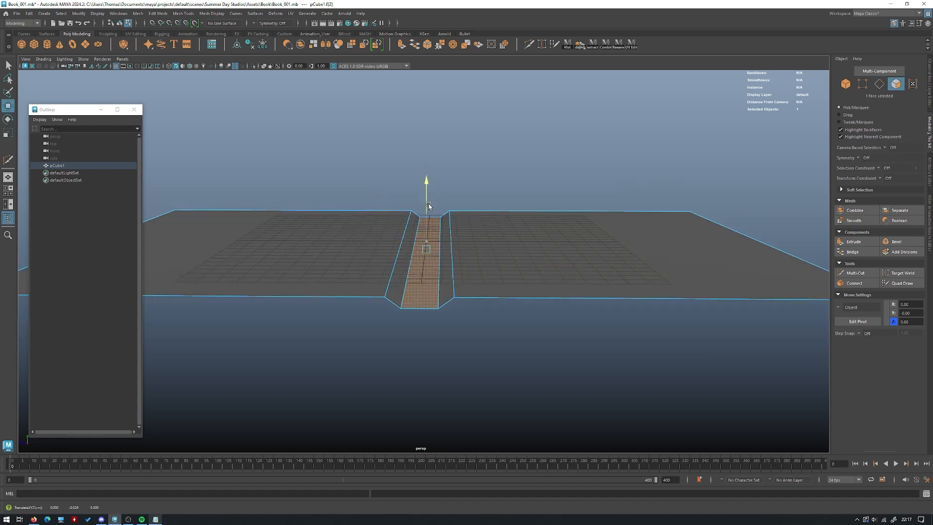
# - Select all eight vertices of the spine groove, scale them narrower along Z, and return to object selection
pyautogui.moveTo(487, 210)
pyautogui.keyDown('alt'); pyautogui.mouseDown()
pyautogui.moveTo(454, 199)
pyautogui.moveTo(477, 203)
pyautogui.mouseUp(); pyautogui.keyUp('alt')
pyautogui.moveTo(473, 201); pyautogui.dragTo(489, 183, button='right')
pyautogui.keyDown('alt'); pyautogui.moveTo(489, 183); pyautogui.dragTo(488, 229); pyautogui.keyUp('alt')
pyautogui.click(867, 87)
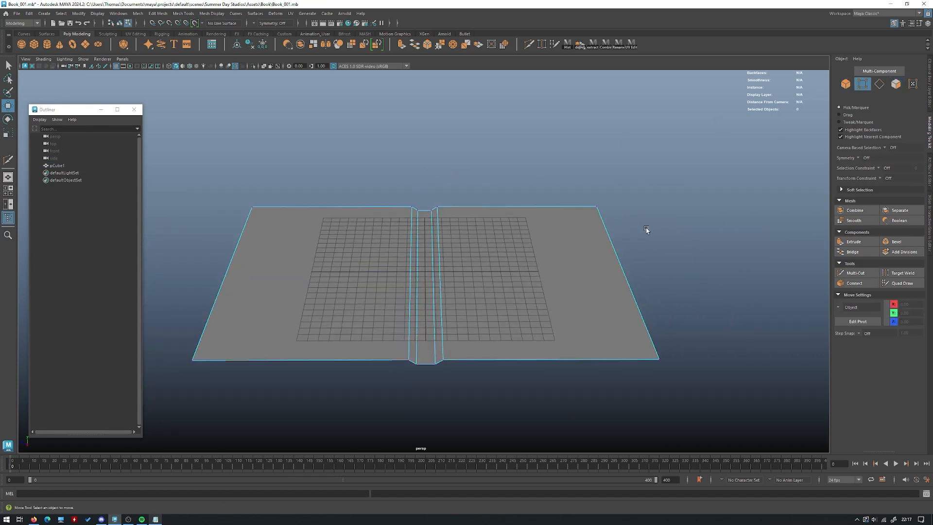
pyautogui.moveTo(523, 375); pyautogui.dragTo(377, 168)
pyautogui.press('r')
pyautogui.moveTo(402, 275); pyautogui.dragTo(408, 274)
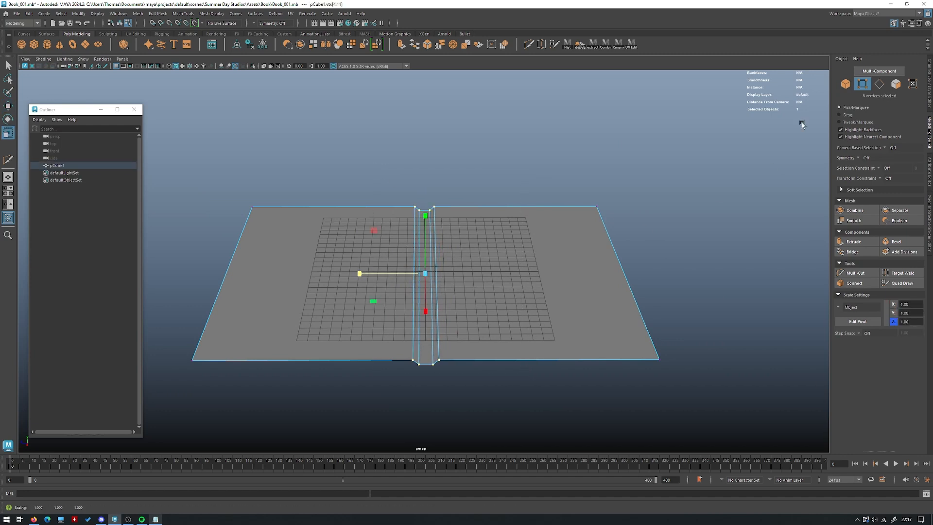
pyautogui.click(845, 84)
# - Raise the whole cover to Translate Y 0.5 in the side view so the groove's bottom rests on the grid line
pyautogui.keyDown('alt'); pyautogui.moveTo(505, 272); pyautogui.dragTo(463, 198); pyautogui.keyUp('alt')
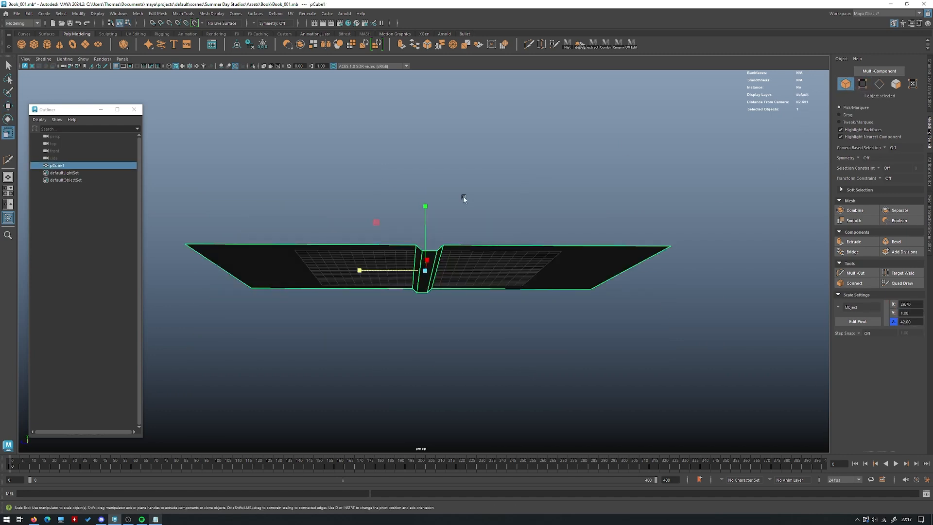
pyautogui.scroll(3, 496, 248)
pyautogui.scroll(3, 456, 233)
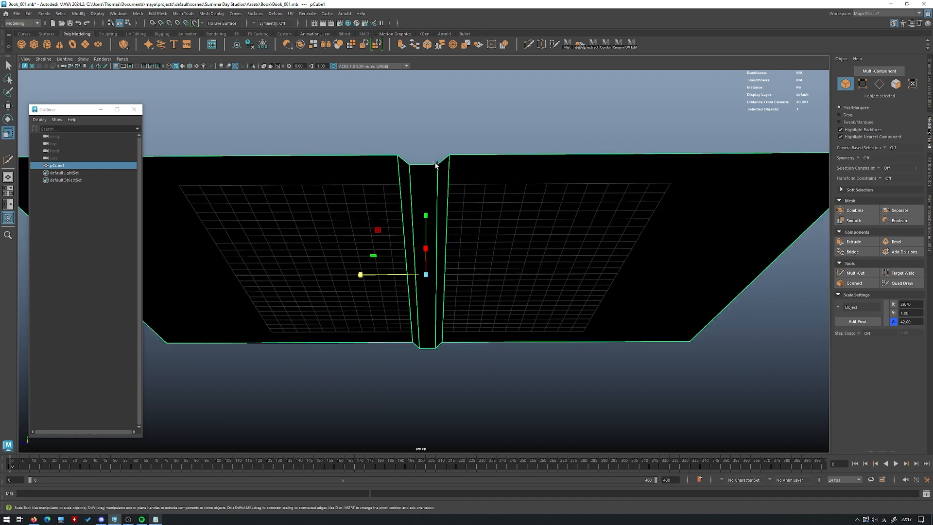
pyautogui.scroll(2, 477, 221)
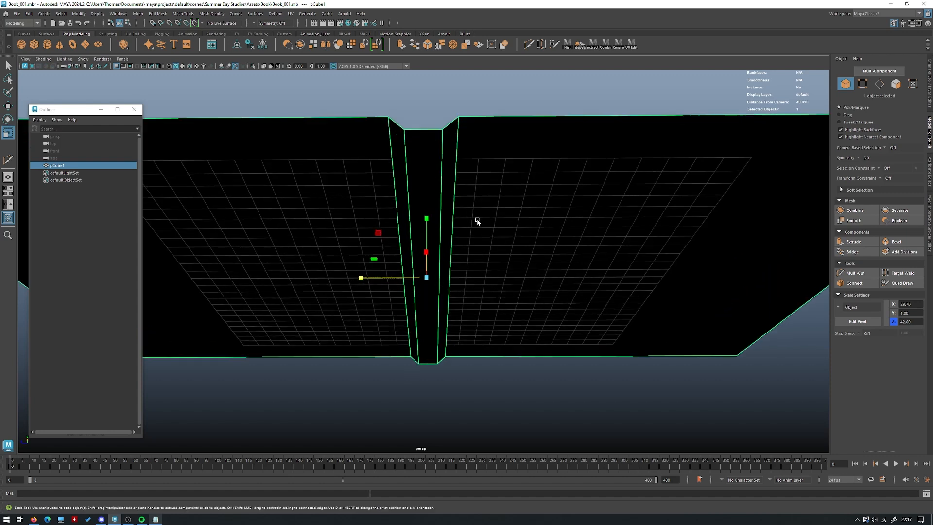
pyautogui.press('w')
pyautogui.keyDown('alt'); pyautogui.moveTo(455, 162); pyautogui.dragTo(454, 214); pyautogui.keyUp('alt')
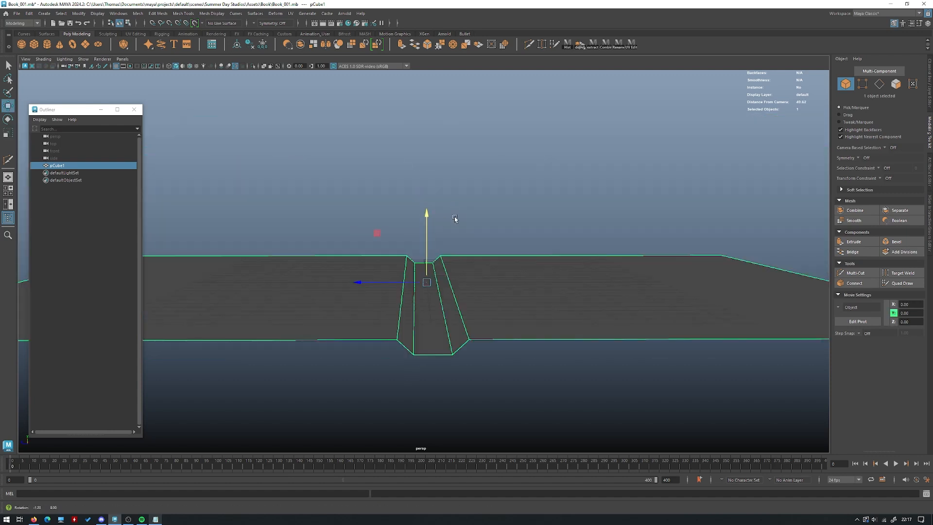
pyautogui.press('space')
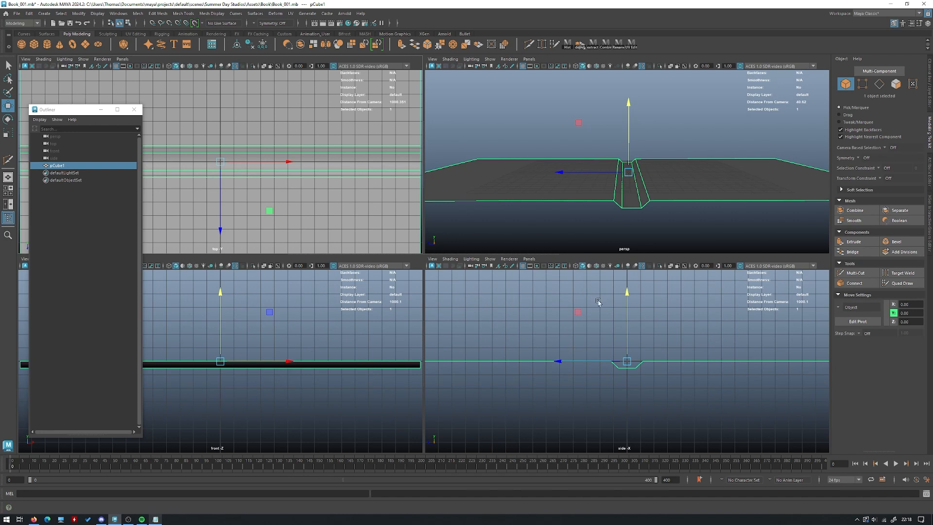
pyautogui.press('space')
pyautogui.scroll(2, 451, 217)
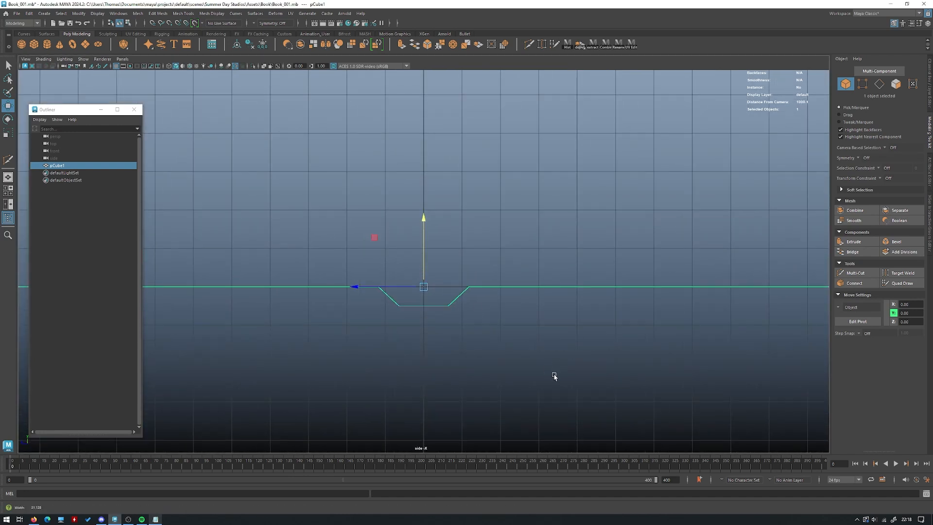
pyautogui.moveTo(423, 267); pyautogui.dragTo(428, 248)
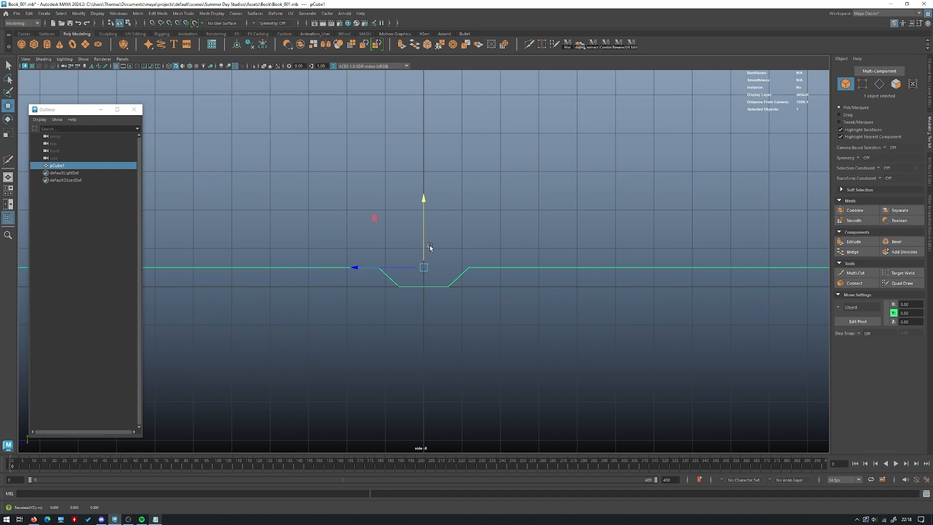
# - Select the four outer corner vertices of the cover
pyautogui.scroll(-5, 528, 237)
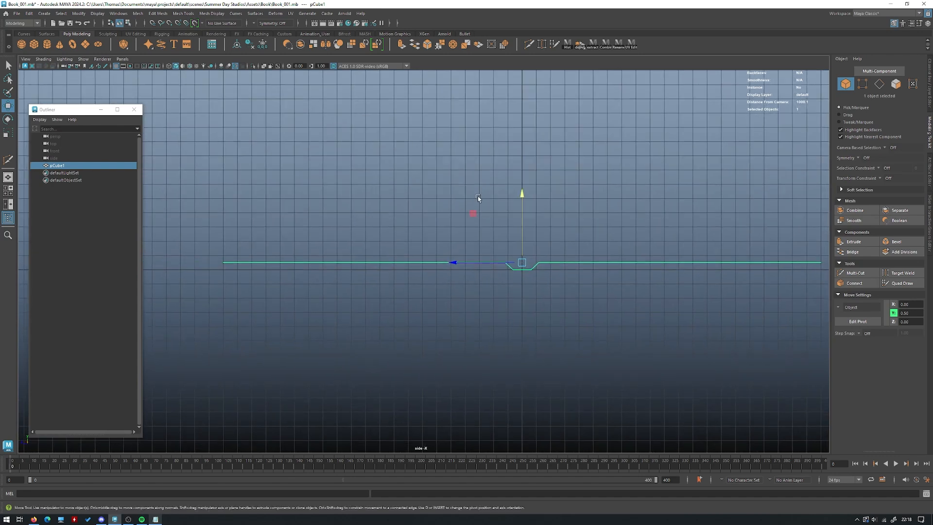
pyautogui.keyDown('alt'); pyautogui.moveTo(577, 174); pyautogui.dragTo(529, 176, button='middle'); pyautogui.keyUp('alt')
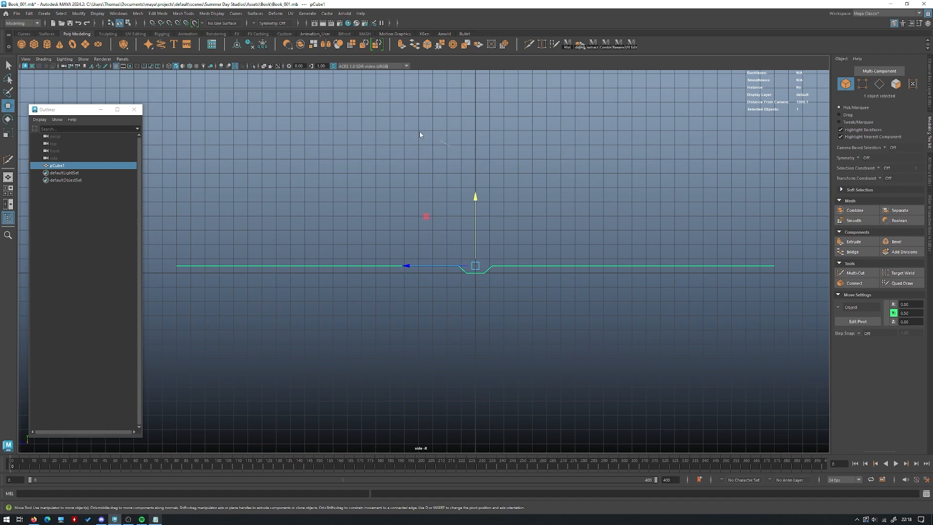
pyautogui.moveTo(450, 148); pyautogui.dragTo(377, 121, button='right')
pyautogui.click(863, 86)
pyautogui.press('space')
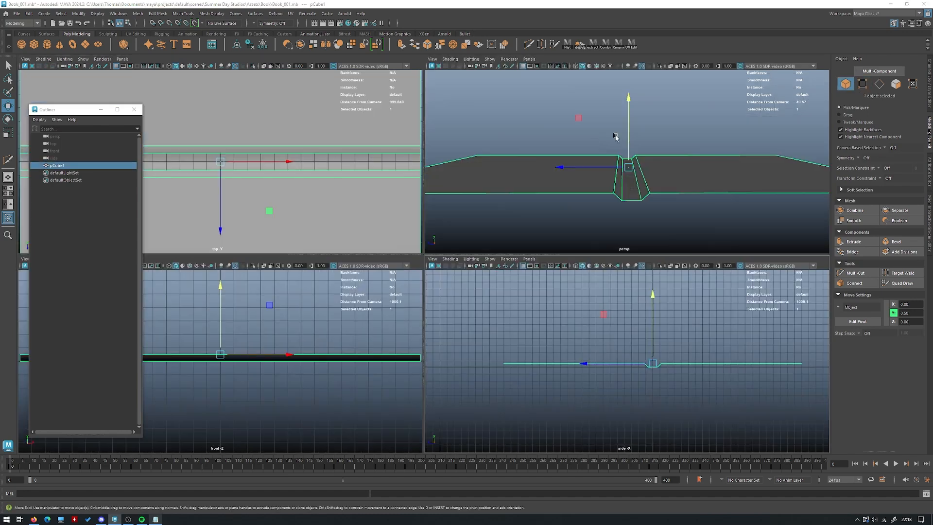
pyautogui.press('space')
pyautogui.keyDown('alt'); pyautogui.moveTo(592, 142); pyautogui.dragTo(516, 151); pyautogui.keyUp('alt')
pyautogui.click(862, 85)
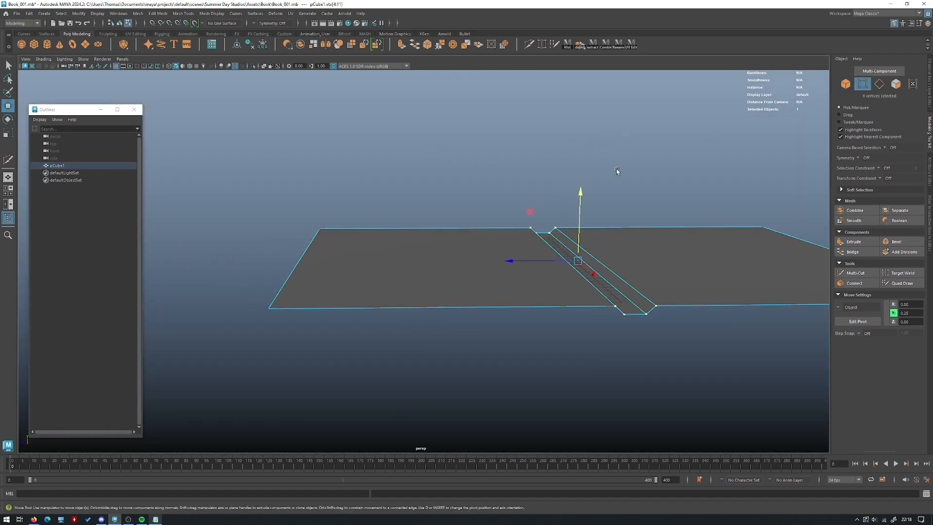
pyautogui.scroll(-2, 461, 303)
pyautogui.keyDown('alt'); pyautogui.moveTo(461, 302); pyautogui.dragTo(343, 321, button='middle'); pyautogui.keyUp('alt')
pyautogui.moveTo(360, 359); pyautogui.dragTo(179, 211)
pyautogui.keyDown('alt'); pyautogui.moveTo(591, 239); pyautogui.dragTo(494, 246, button='middle'); pyautogui.keyUp('alt')
pyautogui.keyDown('shift'); pyautogui.moveTo(710, 359); pyautogui.dragTo(576, 227); pyautogui.keyUp('shift')
# - Lower the outer corner vertices slightly in the side view so both cover halves slope gently outward, and return to the perspective view
pyautogui.keyDown('alt'); pyautogui.moveTo(632, 240); pyautogui.dragTo(568, 227); pyautogui.keyUp('alt')
pyautogui.press('space')
pyautogui.press('space')
pyautogui.press('space')
pyautogui.press('space')
pyautogui.keyDown('alt'); pyautogui.moveTo(489, 219); pyautogui.dragTo(514, 222, button='middle'); pyautogui.keyUp('alt')
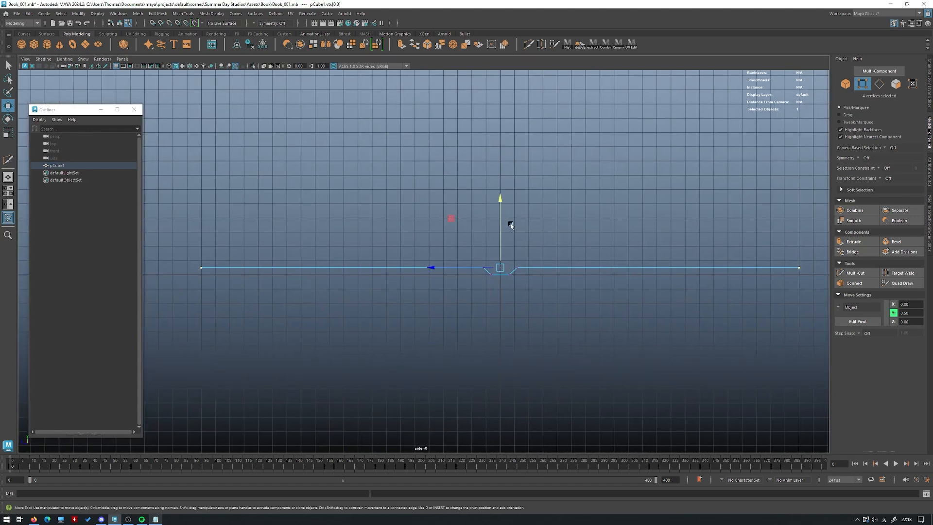
pyautogui.moveTo(500, 215); pyautogui.dragTo(500, 222)
pyautogui.keyDown('alt'); pyautogui.moveTo(481, 228); pyautogui.dragTo(571, 230, button='middle'); pyautogui.keyUp('alt')
pyautogui.scroll(3, 344, 270)
pyautogui.scroll(3, 344, 270)
pyautogui.moveTo(360, 202); pyautogui.dragTo(363, 210, button='middle')
pyautogui.keyDown('alt'); pyautogui.moveTo(372, 209); pyautogui.dragTo(282, 185, button='right'); pyautogui.keyUp('alt')
pyautogui.keyDown('alt'); pyautogui.moveTo(500, 170); pyautogui.dragTo(384, 179, button='middle'); pyautogui.keyUp('alt')
pyautogui.press('space')
pyautogui.press('space')
# - Return to object selection and examine the cover's slope and spine shading from several angles
pyautogui.moveTo(521, 213); pyautogui.dragTo(560, 189, button='right')
pyautogui.click(544, 190)
pyautogui.keyDown('alt'); pyautogui.moveTo(435, 210); pyautogui.dragTo(438, 245); pyautogui.keyUp('alt')
pyautogui.click(462, 255)
pyautogui.keyDown('alt'); pyautogui.moveTo(461, 247); pyautogui.dragTo(510, 228, button='middle'); pyautogui.keyUp('alt')
pyautogui.scroll(1, 514, 219)
pyautogui.click(526, 172)
pyautogui.moveTo(460, 188)
pyautogui.keyDown('alt'); pyautogui.mouseDown()
pyautogui.moveTo(468, 211)
pyautogui.moveTo(468, 190)
pyautogui.mouseUp(); pyautogui.keyUp('alt')
pyautogui.keyDown('alt'); pyautogui.moveTo(469, 219); pyautogui.dragTo(461, 223); pyautogui.keyUp('alt')
pyautogui.click(461, 223)
pyautogui.scroll(2, 505, 281)
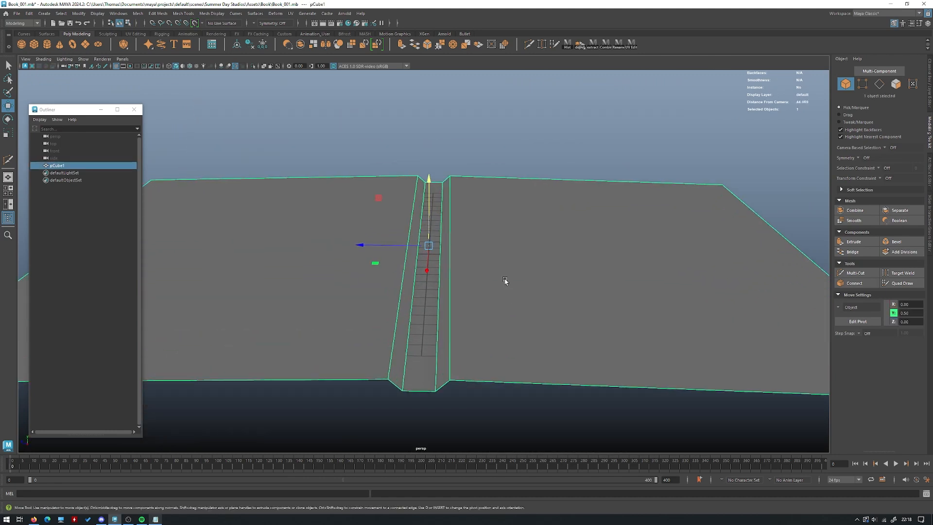
pyautogui.click(421, 114)
pyautogui.keyDown('alt'); pyautogui.moveTo(469, 231); pyautogui.dragTo(379, 350); pyautogui.keyUp('alt')
pyautogui.scroll(3, 445, 255)
pyautogui.keyDown('alt'); pyautogui.moveTo(411, 282); pyautogui.dragTo(475, 268); pyautogui.keyUp('alt')
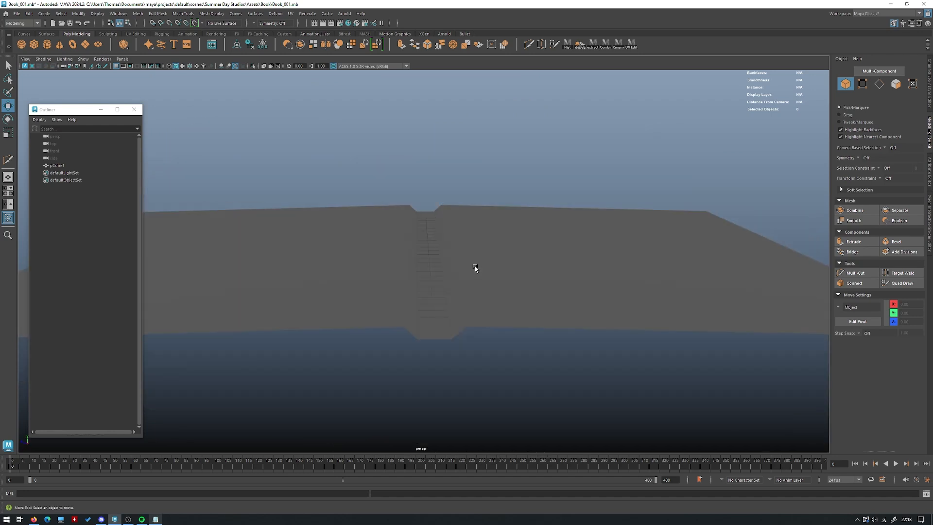
pyautogui.keyDown('alt'); pyautogui.moveTo(436, 302); pyautogui.dragTo(462, 234); pyautogui.keyUp('alt')
# - Select the cover and harden its edges so the folds of the spine groove shade sharply
pyautogui.click(454, 222)
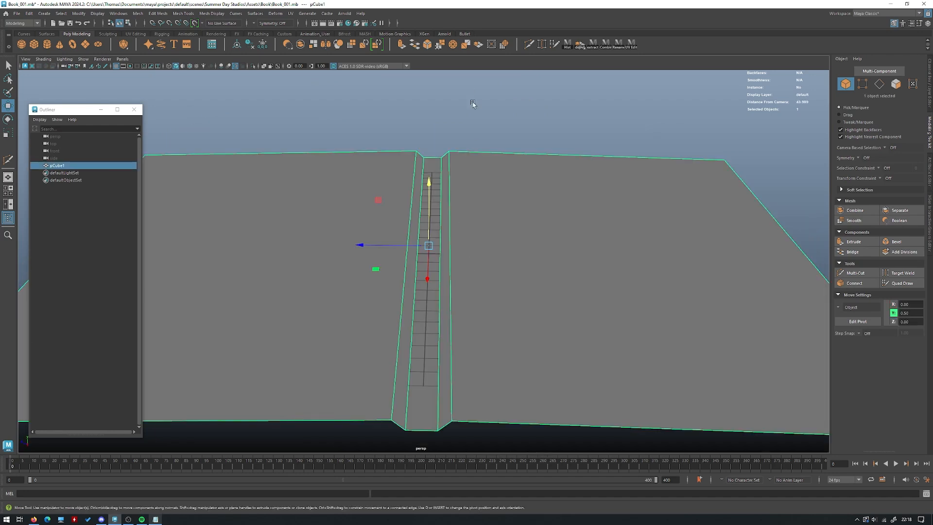
pyautogui.click(212, 13)
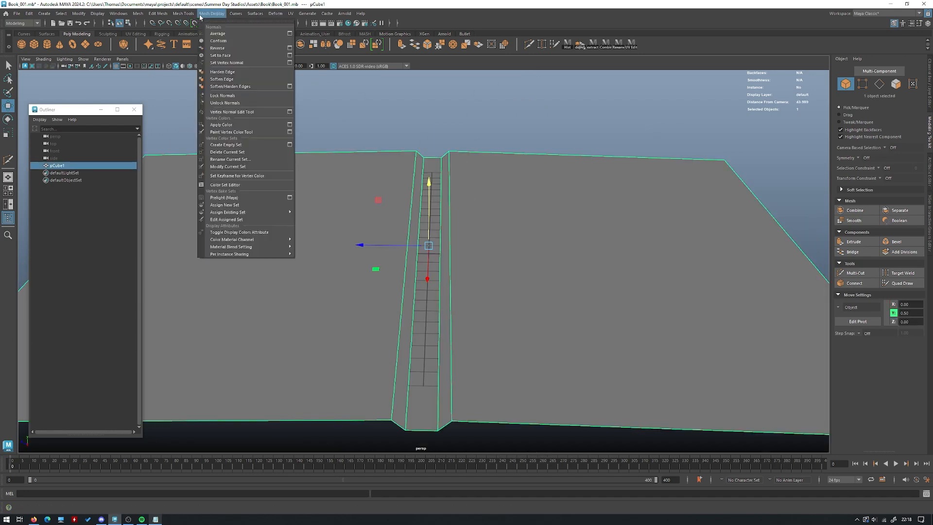
pyautogui.click(228, 78)
pyautogui.click(442, 106)
pyautogui.keyDown('alt'); pyautogui.moveTo(441, 106); pyautogui.dragTo(431, 227); pyautogui.keyUp('alt')
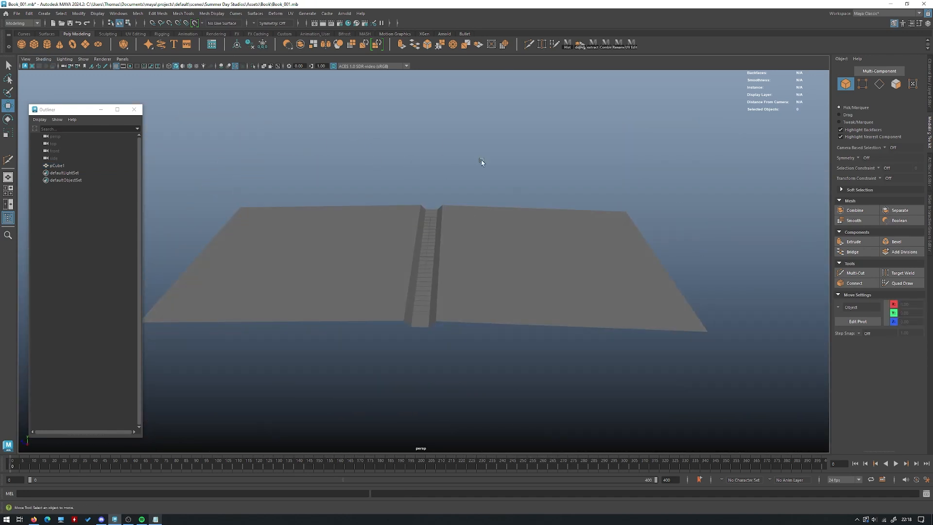
pyautogui.click(384, 254)
# - Extrude all faces of the cover to a Local Translate Z of about 0.26 for thickness, and return to object selection
pyautogui.keyDown('alt'); pyautogui.moveTo(380, 252); pyautogui.dragTo(496, 279); pyautogui.keyUp('alt')
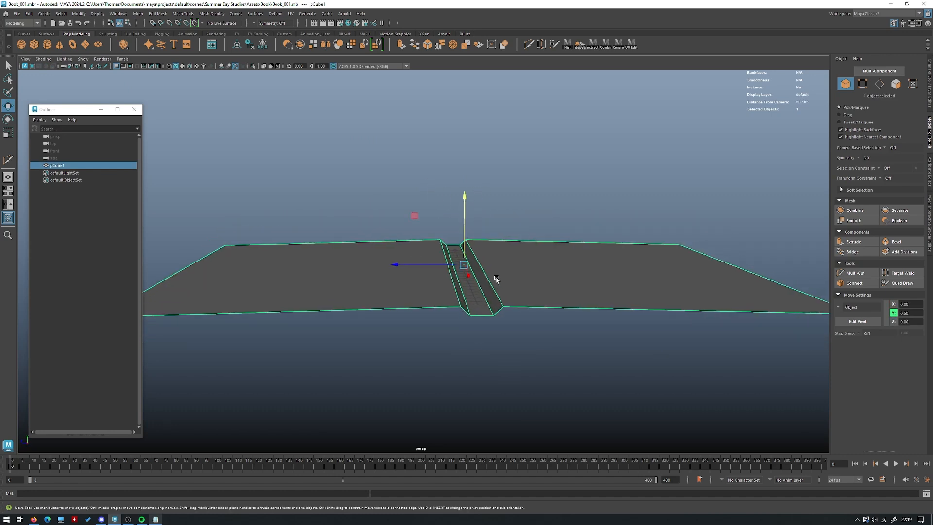
pyautogui.keyDown('shift'); pyautogui.rightClick(513, 231); pyautogui.keyUp('shift')
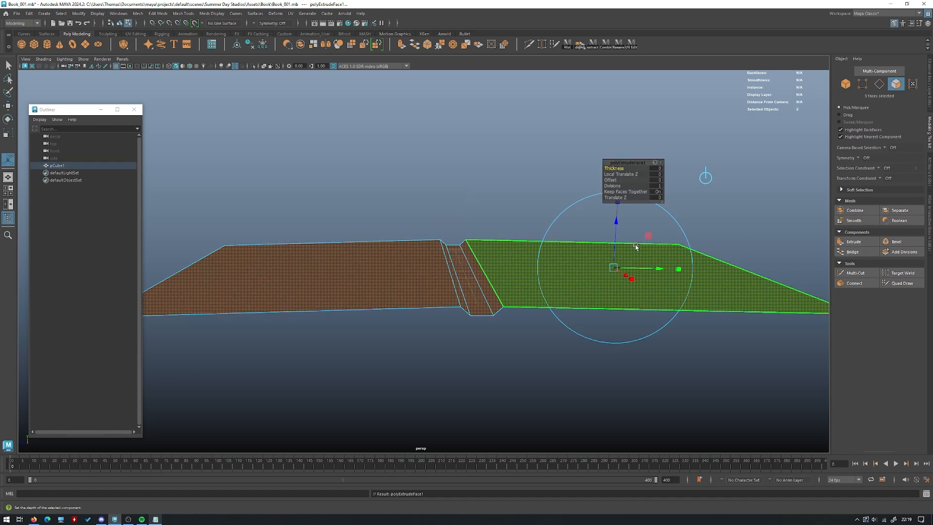
pyautogui.keyDown('alt'); pyautogui.moveTo(586, 243); pyautogui.dragTo(533, 230); pyautogui.keyUp('alt')
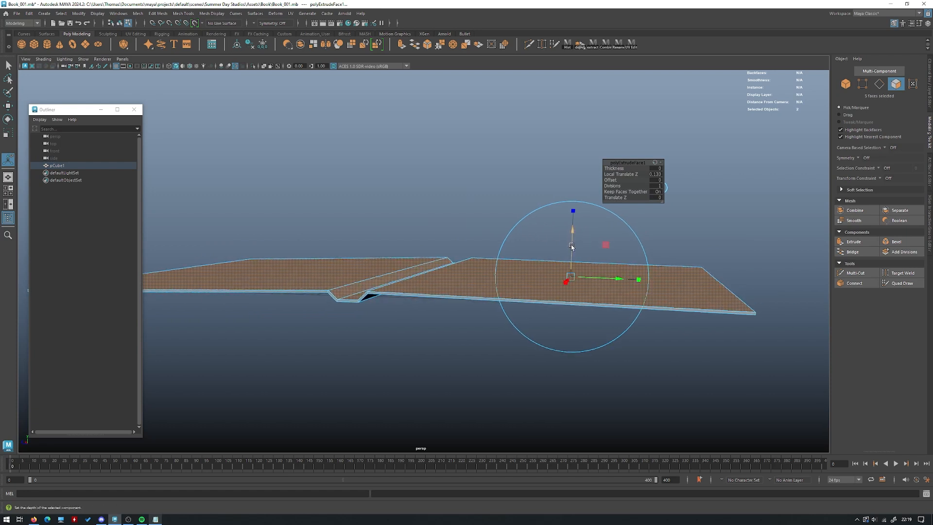
pyautogui.moveTo(572, 247); pyautogui.dragTo(574, 244)
pyautogui.keyDown('alt'); pyautogui.moveTo(539, 242); pyautogui.dragTo(563, 232, button='middle'); pyautogui.keyUp('alt')
pyautogui.keyDown('alt'); pyautogui.moveTo(562, 232); pyautogui.dragTo(588, 245, button='right'); pyautogui.keyUp('alt')
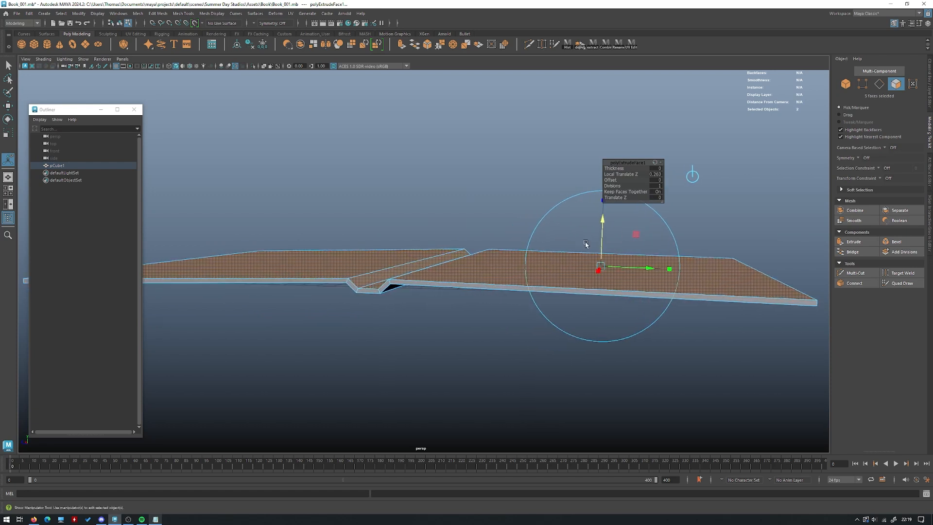
pyautogui.moveTo(604, 234)
pyautogui.mouseDown()
pyautogui.moveTo(604, 243)
pyautogui.moveTo(514, 237)
pyautogui.moveTo(534, 226)
pyautogui.moveTo(608, 242)
pyautogui.mouseUp()
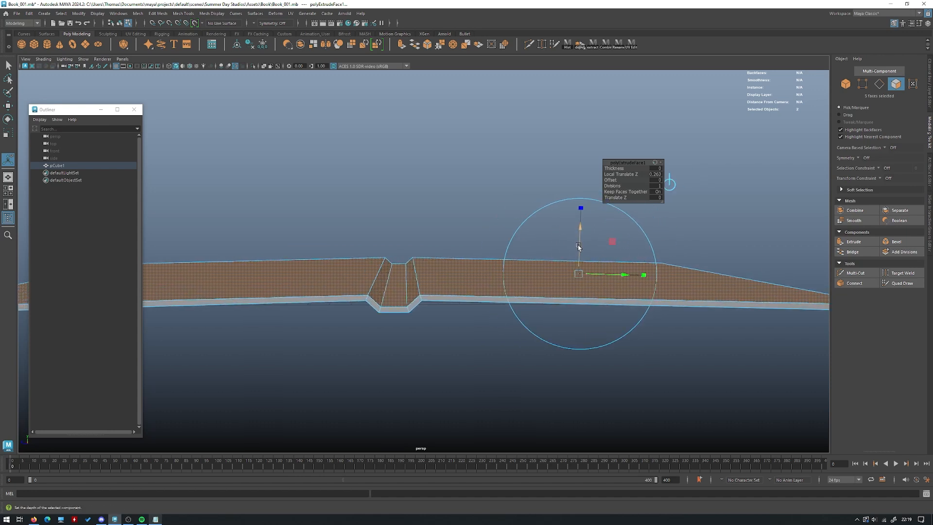
pyautogui.keyDown('alt'); pyautogui.moveTo(539, 243); pyautogui.dragTo(381, 251); pyautogui.keyUp('alt')
pyautogui.keyDown('alt'); pyautogui.moveTo(603, 201); pyautogui.dragTo(548, 251); pyautogui.keyUp('alt')
pyautogui.press('w')
pyautogui.click(845, 86)
# - Deselect the thickened cover and examine its edges and spine groove from several angles
pyautogui.click(487, 238)
pyautogui.keyDown('alt'); pyautogui.moveTo(486, 241); pyautogui.dragTo(434, 318); pyautogui.keyUp('alt')
pyautogui.click(434, 317)
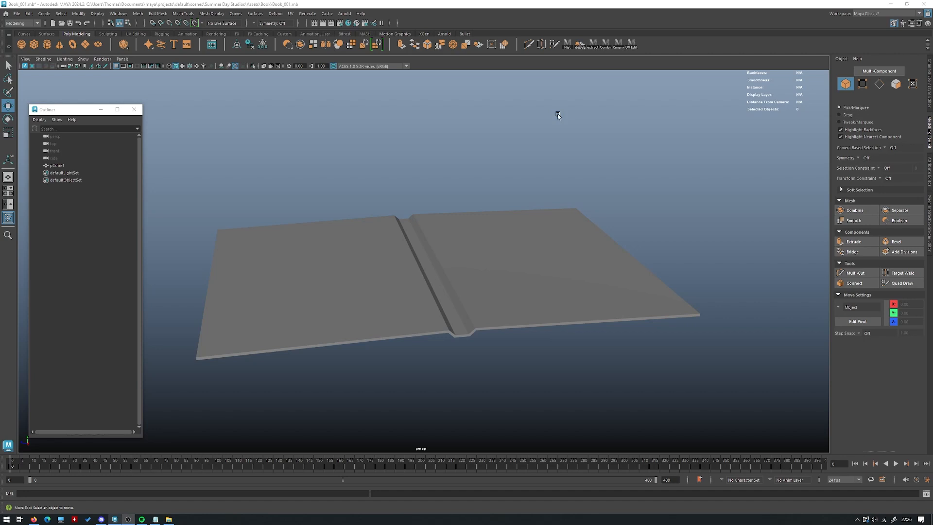
pyautogui.keyDown('alt'); pyautogui.moveTo(553, 98); pyautogui.dragTo(506, 323); pyautogui.keyUp('alt')
pyautogui.keyDown('alt'); pyautogui.moveTo(378, 280); pyautogui.dragTo(387, 278); pyautogui.keyUp('alt')
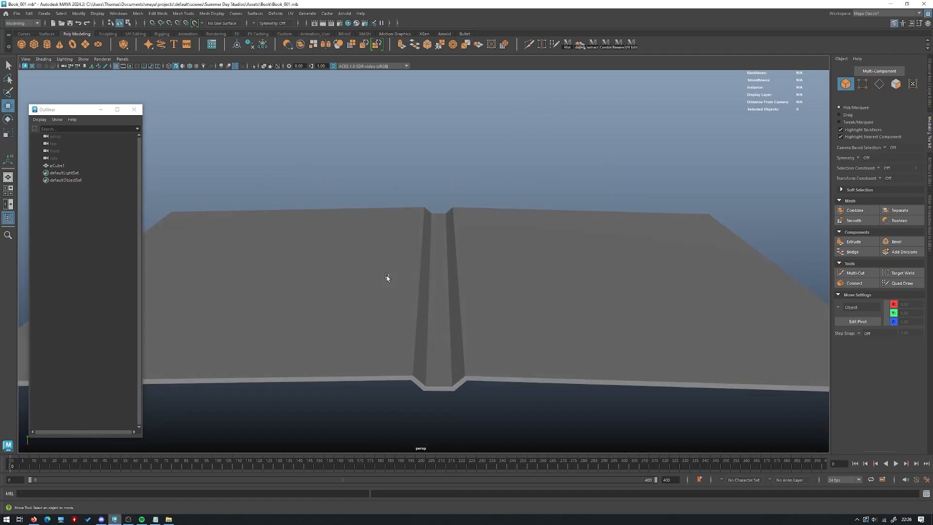
pyautogui.keyDown('alt'); pyautogui.moveTo(476, 291); pyautogui.dragTo(433, 325); pyautogui.keyUp('alt')
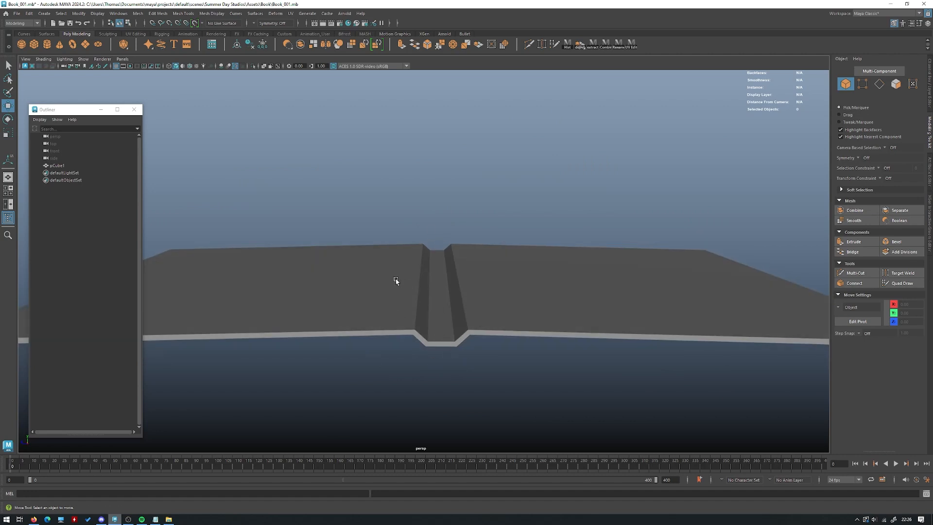
pyautogui.keyDown('alt'); pyautogui.moveTo(458, 247); pyautogui.dragTo(737, 140); pyautogui.keyUp('alt')
pyautogui.rightClick(486, 159)
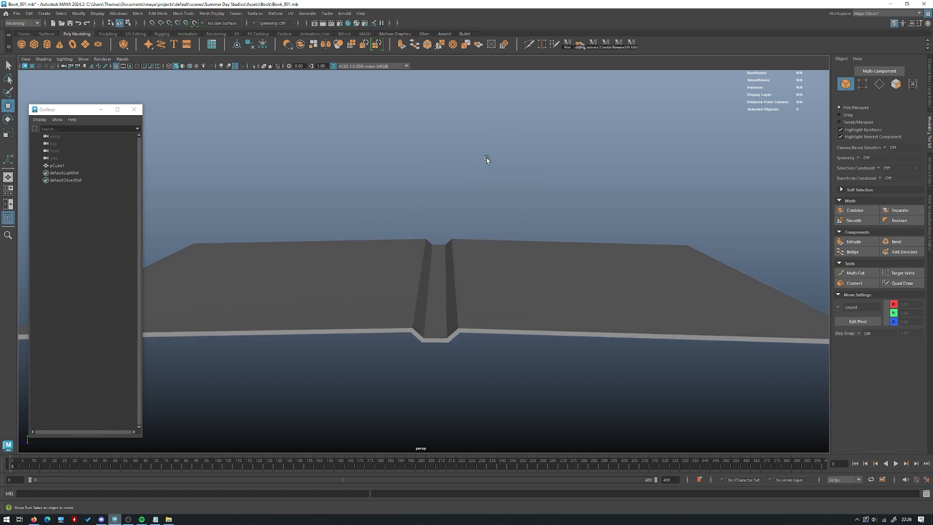
pyautogui.keyDown('shift'); pyautogui.rightClick(488, 150); pyautogui.keyUp('shift')
pyautogui.keyDown('shift'); pyautogui.moveTo(488, 151); pyautogui.dragTo(484, 170, button='right'); pyautogui.keyUp('shift')
pyautogui.keyDown('alt'); pyautogui.moveTo(481, 171); pyautogui.dragTo(407, 203, button='right'); pyautogui.keyUp('alt')
pyautogui.keyDown('alt'); pyautogui.moveTo(407, 203); pyautogui.dragTo(454, 213); pyautogui.keyUp('alt')
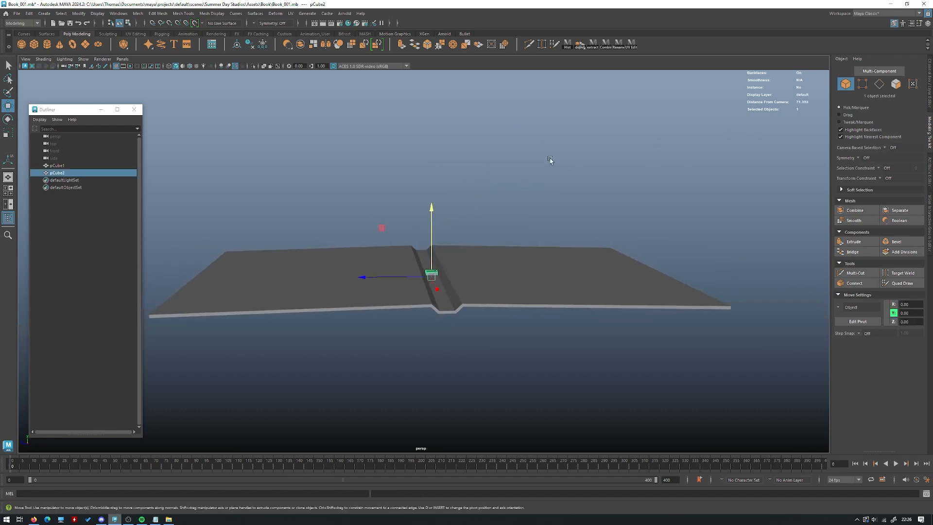
pyautogui.scroll(5, 563, 202)
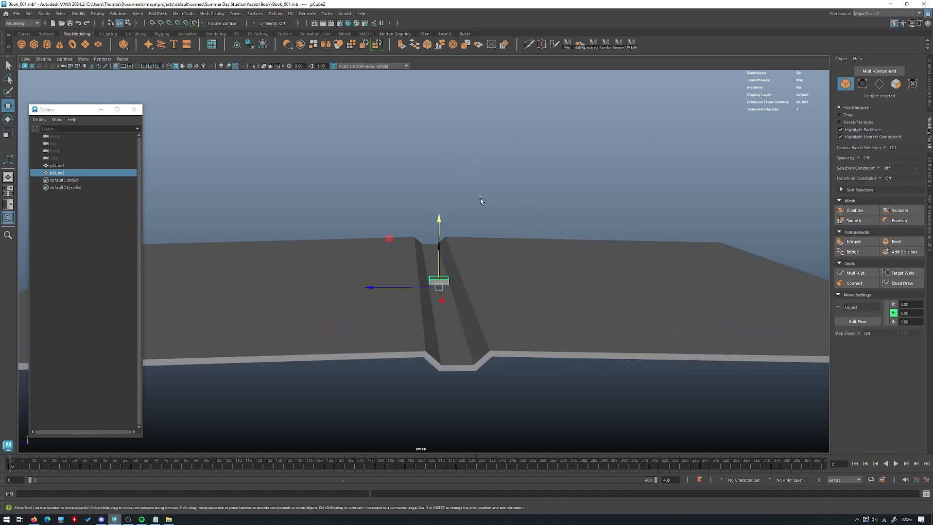
pyautogui.press('Delete')
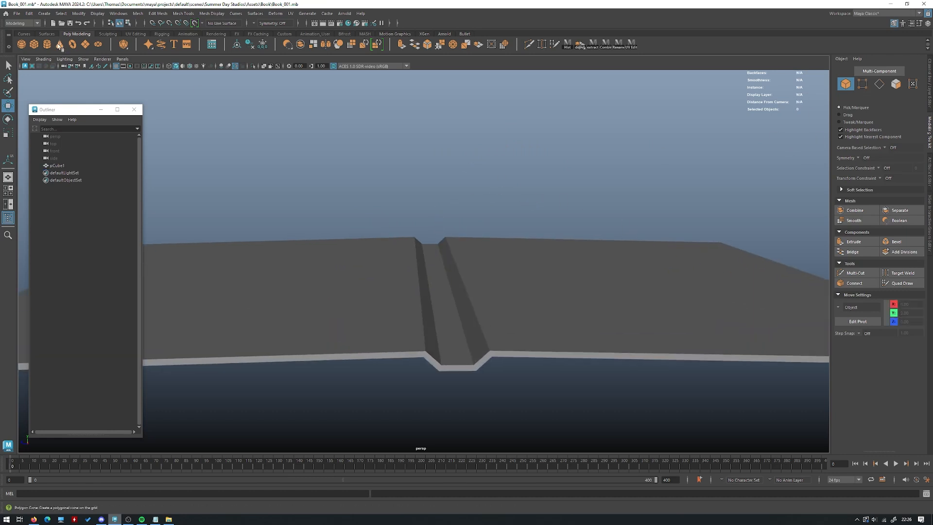
pyautogui.click(37, 47)
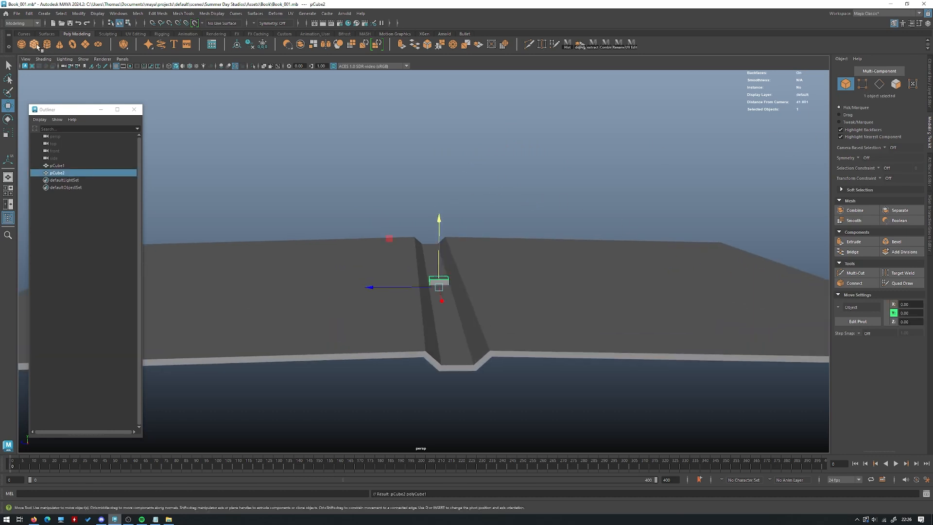
pyautogui.press('Delete')
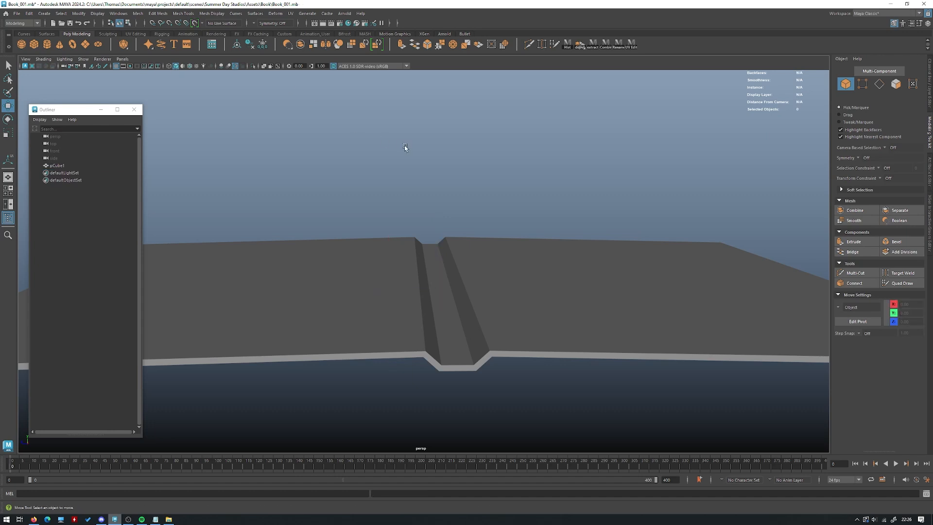
# - Create a polygon cube, raise it to about Y 0.75 and move it along the spine groove to about X 12.47
pyautogui.keyDown('shift'); pyautogui.rightClick(401, 150); pyautogui.keyUp('shift')
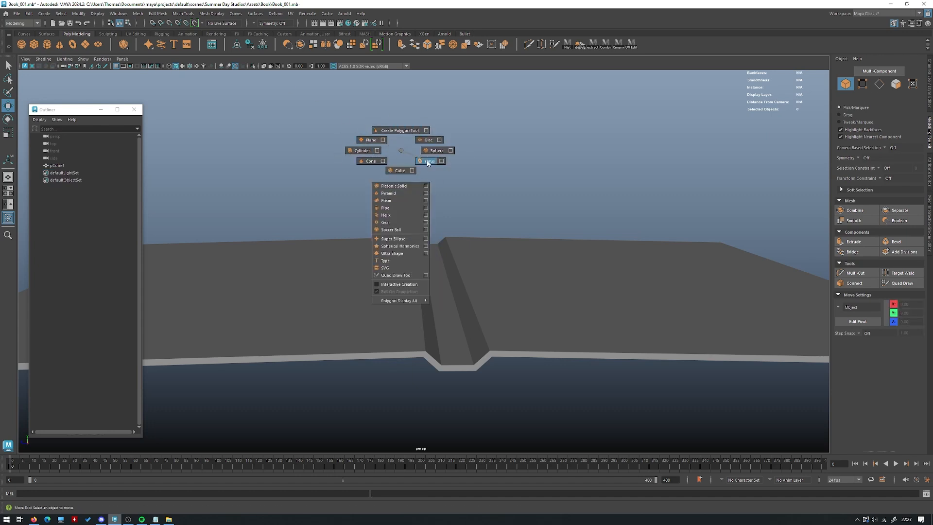
pyautogui.click(402, 171)
pyautogui.moveTo(438, 251); pyautogui.dragTo(438, 238)
pyautogui.keyDown('alt'); pyautogui.moveTo(490, 217); pyautogui.dragTo(480, 237); pyautogui.keyUp('alt')
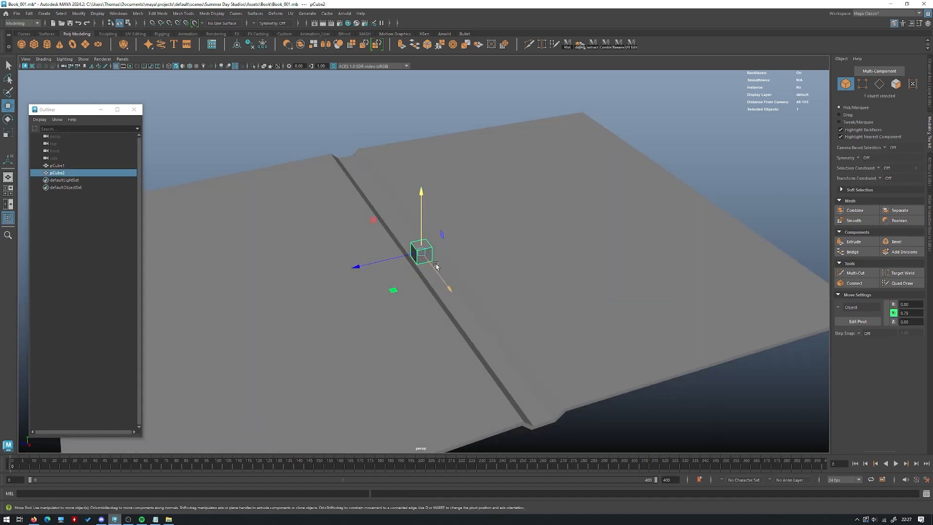
pyautogui.moveTo(436, 264); pyautogui.dragTo(525, 386)
pyautogui.press('f')
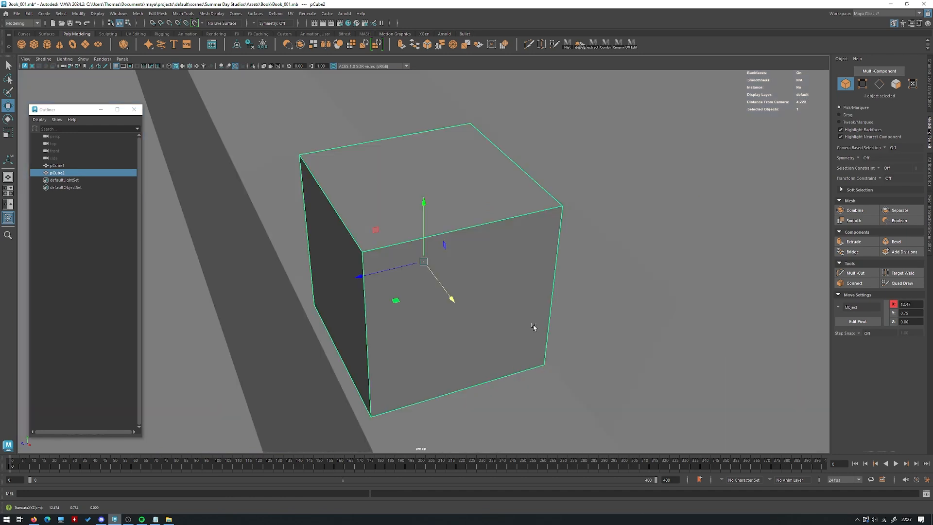
# - Shift the cube to the front end of the spine groove, at about X 14.12 and Y 0.71
pyautogui.scroll(-8, 508, 291)
pyautogui.keyDown('alt'); pyautogui.moveTo(563, 206); pyautogui.dragTo(435, 248); pyautogui.keyUp('alt')
pyautogui.moveTo(419, 295); pyautogui.dragTo(320, 286)
pyautogui.keyDown('alt'); pyautogui.moveTo(321, 287); pyautogui.dragTo(425, 247); pyautogui.keyUp('alt')
pyautogui.scroll(2, 413, 265)
pyautogui.keyDown('alt'); pyautogui.moveTo(500, 245); pyautogui.dragTo(420, 274); pyautogui.keyUp('alt')
# - Stretch the cube along the whole spine groove, placing its end vertices at about X -14.58 and X 14.70
pyautogui.click(863, 85)
pyautogui.keyDown('alt'); pyautogui.moveTo(530, 196); pyautogui.dragTo(490, 218); pyautogui.keyUp('alt')
pyautogui.moveTo(432, 332); pyautogui.dragTo(380, 219)
pyautogui.keyDown('alt'); pyautogui.moveTo(445, 236); pyautogui.dragTo(549, 240); pyautogui.keyUp('alt')
pyautogui.keyDown('alt'); pyautogui.moveTo(604, 219); pyautogui.dragTo(516, 279); pyautogui.keyUp('alt')
pyautogui.moveTo(517, 279); pyautogui.dragTo(754, 306, button='middle')
pyautogui.keyDown('alt'); pyautogui.moveTo(577, 278); pyautogui.dragTo(568, 323); pyautogui.keyUp('alt')
pyautogui.moveTo(568, 322); pyautogui.dragTo(576, 267, button='middle')
pyautogui.keyDown('alt'); pyautogui.moveTo(569, 270); pyautogui.dragTo(527, 274); pyautogui.keyUp('alt')
pyautogui.keyDown('alt'); pyautogui.moveTo(526, 274); pyautogui.dragTo(452, 264, button='right'); pyautogui.keyUp('alt')
pyautogui.keyDown('alt'); pyautogui.moveTo(311, 245); pyautogui.dragTo(603, 230); pyautogui.keyUp('alt')
pyautogui.keyDown('alt'); pyautogui.moveTo(377, 294); pyautogui.dragTo(489, 314); pyautogui.keyUp('alt')
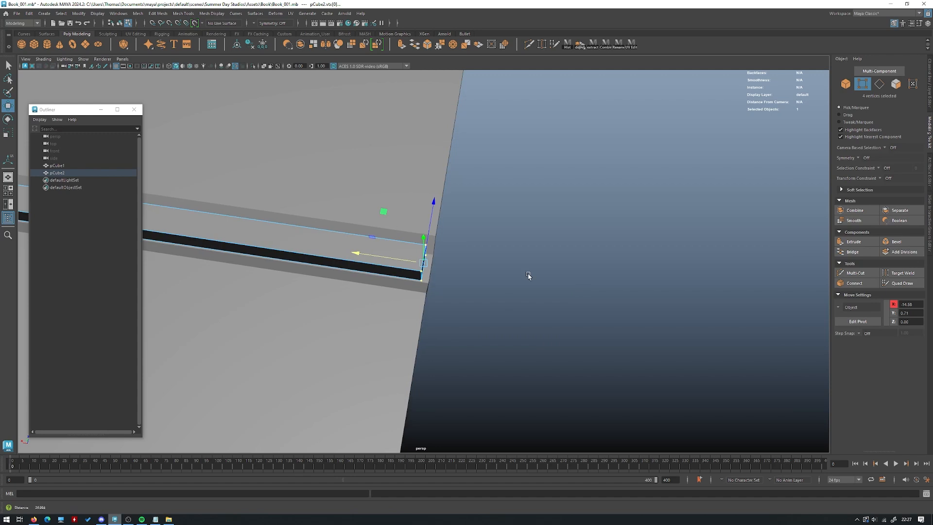
pyautogui.keyDown('alt'); pyautogui.moveTo(529, 273); pyautogui.dragTo(554, 320); pyautogui.keyUp('alt')
pyautogui.moveTo(483, 280); pyautogui.dragTo(664, 243)
pyautogui.scroll(2, 515, 309)
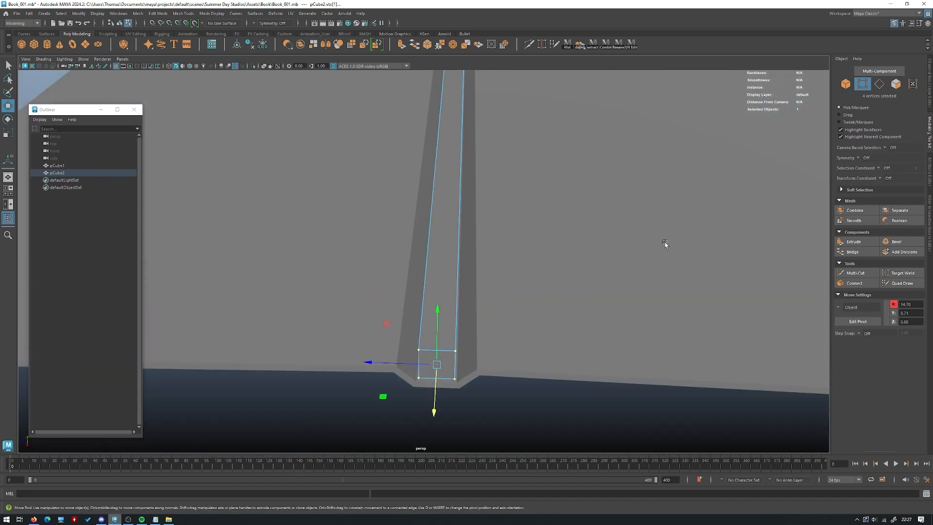
# - Scale the long block's upper vertices closer together across the spine so it tapers into a wedge
pyautogui.keyDown('alt'); pyautogui.moveTo(687, 185); pyautogui.dragTo(451, 271); pyautogui.keyUp('alt')
pyautogui.press('4')
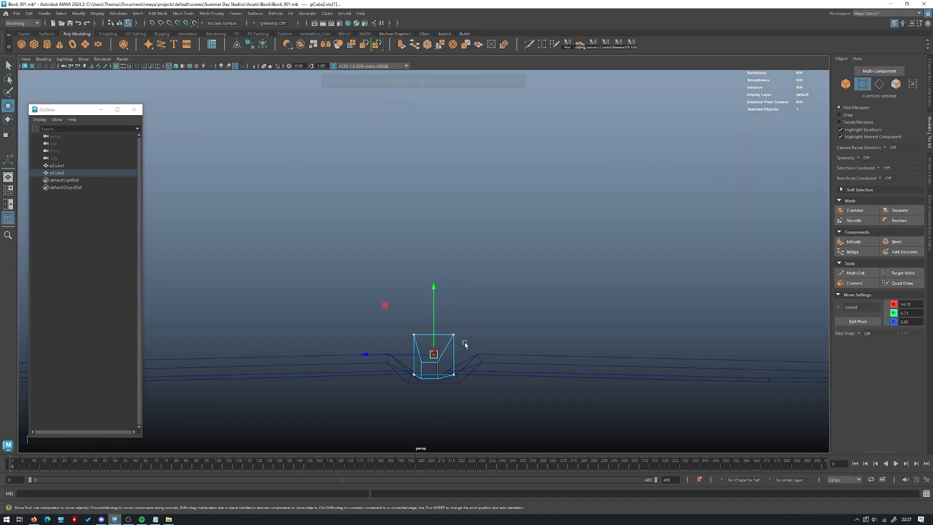
pyautogui.moveTo(485, 359); pyautogui.dragTo(454, 344)
pyautogui.keyDown('alt'); pyautogui.moveTo(480, 333); pyautogui.dragTo(462, 271, button='middle'); pyautogui.keyUp('alt')
pyautogui.moveTo(323, 233)
pyautogui.mouseDown()
pyautogui.moveTo(463, 271)
pyautogui.moveTo(448, 267)
pyautogui.mouseUp()
pyautogui.press('5')
pyautogui.press('r')
pyautogui.moveTo(375, 293); pyautogui.dragTo(398, 295)
# - Widen the wedge's base slightly by scaling its bottom vertices about 1.064 in Z, fitting the groove floor
pyautogui.press('4')
pyautogui.moveTo(506, 333)
pyautogui.mouseDown()
pyautogui.moveTo(350, 287)
pyautogui.moveTo(374, 305)
pyautogui.mouseUp()
pyautogui.press('5')
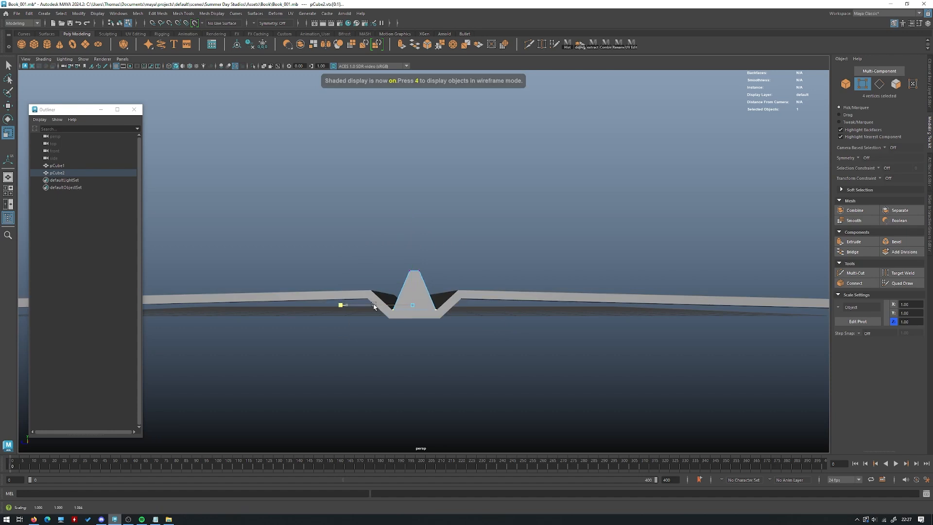
pyautogui.press('w')
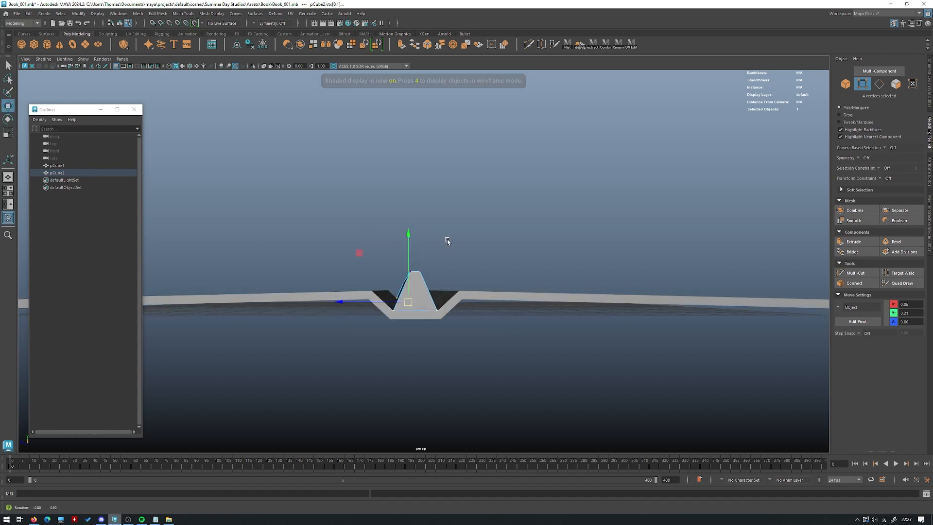
pyautogui.press('4')
pyautogui.moveTo(455, 278)
pyautogui.mouseDown()
pyautogui.moveTo(382, 251)
pyautogui.moveTo(389, 275)
pyautogui.moveTo(401, 276)
pyautogui.mouseUp()
pyautogui.press('5')
pyautogui.press('r')
pyautogui.press('q')
# - Delete the wedge's bottom face and both end faces, leaving only the two slopes and the narrow top
pyautogui.moveTo(483, 186); pyautogui.dragTo(503, 181, button='right')
pyautogui.click(896, 84)
pyautogui.keyDown('alt'); pyautogui.moveTo(446, 202); pyautogui.dragTo(448, 195); pyautogui.keyUp('alt')
pyautogui.press('4')
pyautogui.click(442, 297)
pyautogui.moveTo(442, 297)
pyautogui.keyDown('alt'); pyautogui.mouseDown()
pyautogui.moveTo(421, 312)
pyautogui.moveTo(409, 296)
pyautogui.moveTo(461, 279)
pyautogui.moveTo(531, 300)
pyautogui.mouseUp(); pyautogui.keyUp('alt')
pyautogui.keyDown('shift'); pyautogui.click(431, 306); pyautogui.keyUp('shift')
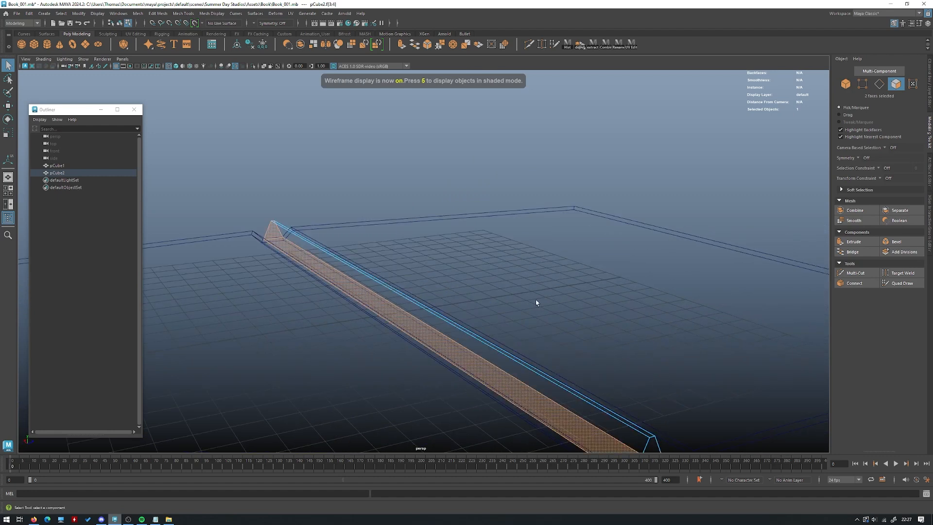
pyautogui.keyDown('alt'); pyautogui.moveTo(532, 299); pyautogui.dragTo(462, 234, button='middle'); pyautogui.keyUp('alt')
pyautogui.keyDown('shift'); pyautogui.click(496, 298); pyautogui.keyUp('shift')
pyautogui.press('Delete')
pyautogui.press('5')
pyautogui.keyDown('alt'); pyautogui.moveTo(496, 298); pyautogui.dragTo(633, 202); pyautogui.keyUp('alt')
pyautogui.press('w')
pyautogui.keyDown('alt'); pyautogui.moveTo(633, 202); pyautogui.dragTo(494, 322, button='middle'); pyautogui.keyUp('alt')
pyautogui.keyDown('alt'); pyautogui.moveTo(495, 322); pyautogui.dragTo(494, 307); pyautogui.keyUp('alt')
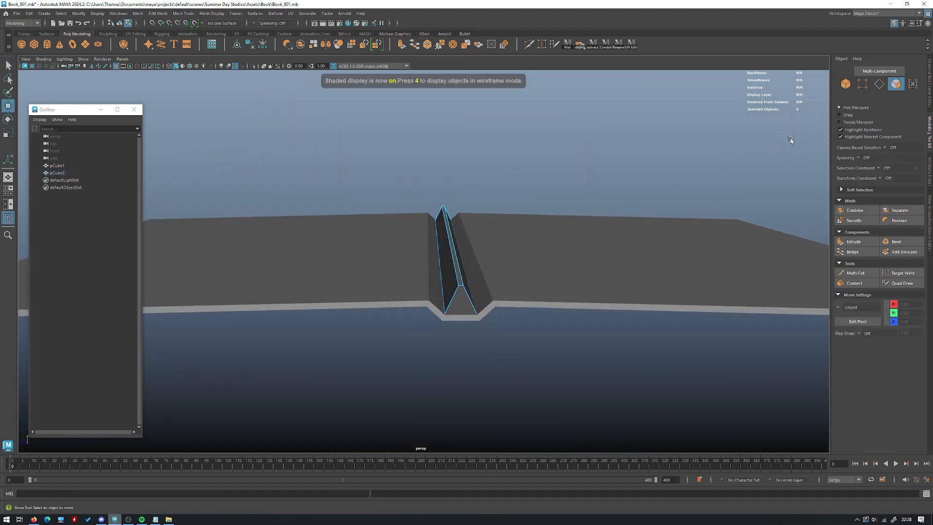
# - Raise the wedge's top vertices to make it taller, return to object selection and deselect it
pyautogui.keyDown('alt'); pyautogui.moveTo(627, 229); pyautogui.dragTo(609, 217); pyautogui.keyUp('alt')
pyautogui.keyDown('alt'); pyautogui.moveTo(608, 217); pyautogui.dragTo(507, 214, button='right'); pyautogui.keyUp('alt')
pyautogui.keyDown('alt'); pyautogui.moveTo(507, 214); pyautogui.dragTo(527, 127); pyautogui.keyUp('alt')
pyautogui.press('F9')
pyautogui.press('4')
pyautogui.keyDown('alt'); pyautogui.moveTo(479, 220); pyautogui.dragTo(464, 254, button='middle'); pyautogui.keyUp('alt')
pyautogui.click(839, 86)
pyautogui.click(845, 84)
pyautogui.keyDown('alt'); pyautogui.moveTo(428, 255); pyautogui.dragTo(427, 269); pyautogui.keyUp('alt')
pyautogui.keyDown('alt'); pyautogui.moveTo(426, 269); pyautogui.dragTo(467, 318, button='right'); pyautogui.keyUp('alt')
pyautogui.click(466, 318)
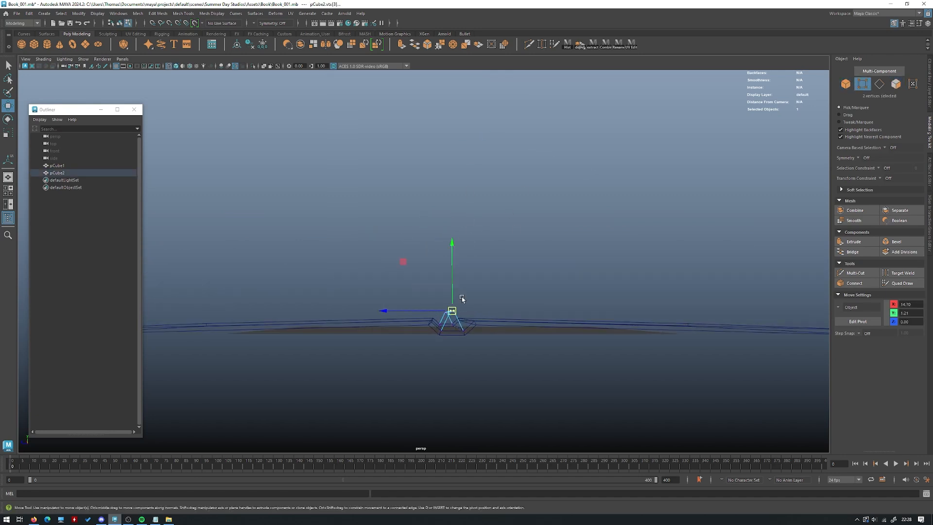
pyautogui.keyDown('alt'); pyautogui.moveTo(466, 315); pyautogui.dragTo(441, 301, button='middle'); pyautogui.keyUp('alt')
pyautogui.moveTo(392, 271); pyautogui.dragTo(457, 307)
pyautogui.press('5')
pyautogui.moveTo(431, 265); pyautogui.dragTo(430, 260)
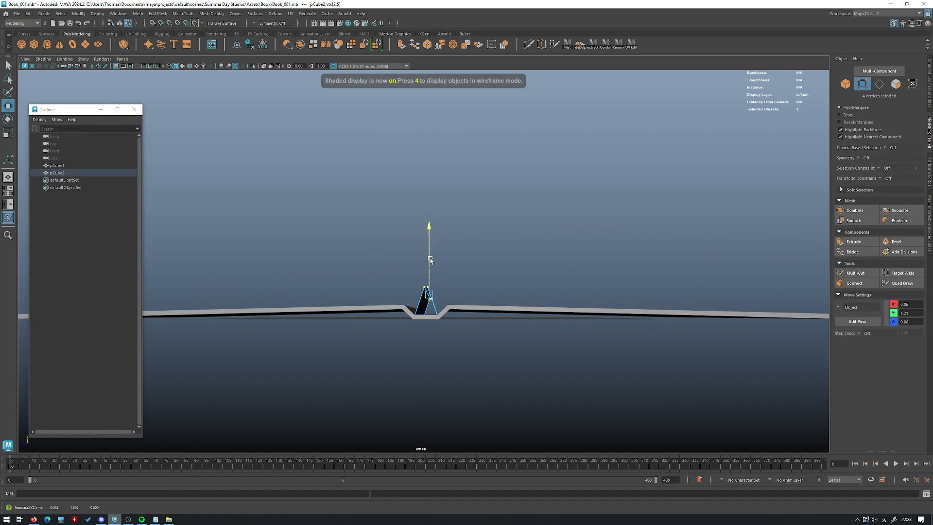
pyautogui.moveTo(467, 243); pyautogui.dragTo(486, 232, button='right')
pyautogui.keyDown('alt'); pyautogui.moveTo(485, 231); pyautogui.dragTo(446, 264); pyautogui.keyUp('alt')
pyautogui.click(446, 264)
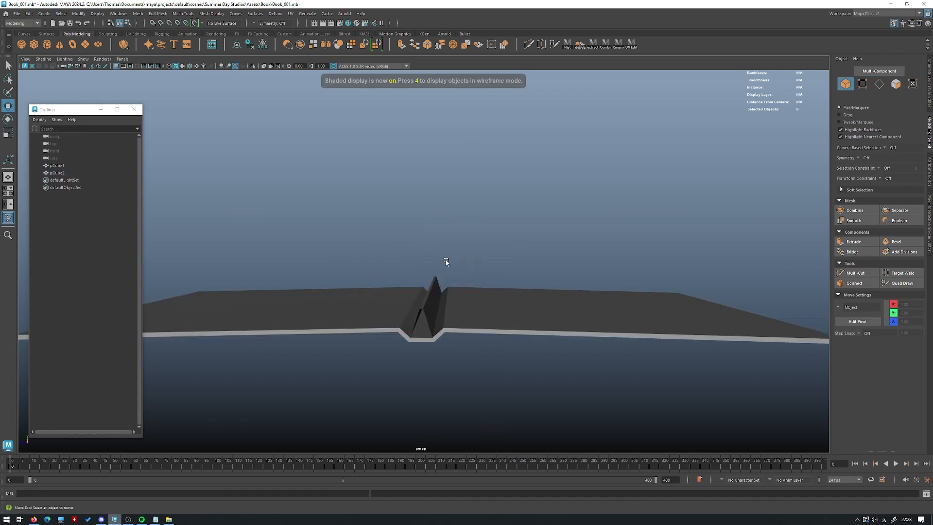
# - Extrude all faces of the wedge slightly outward to give it thickness, and leave it deselected in object mode
pyautogui.keyDown('alt'); pyautogui.moveTo(446, 264); pyautogui.dragTo(499, 346, button='right'); pyautogui.keyUp('alt')
pyautogui.keyDown('alt'); pyautogui.moveTo(500, 347); pyautogui.dragTo(482, 297, button='middle'); pyautogui.keyUp('alt')
pyautogui.keyDown('alt'); pyautogui.moveTo(482, 297); pyautogui.dragTo(502, 352, button='right'); pyautogui.keyUp('alt')
pyautogui.keyDown('alt'); pyautogui.moveTo(408, 300); pyautogui.dragTo(443, 302); pyautogui.keyUp('alt')
pyautogui.keyDown('alt'); pyautogui.moveTo(444, 302); pyautogui.dragTo(475, 308, button='right'); pyautogui.keyUp('alt')
pyautogui.click(475, 308)
pyautogui.keyDown('alt'); pyautogui.moveTo(528, 307); pyautogui.dragTo(523, 216); pyautogui.keyUp('alt')
pyautogui.keyDown('shift'); pyautogui.rightClick(522, 204); pyautogui.keyUp('shift')
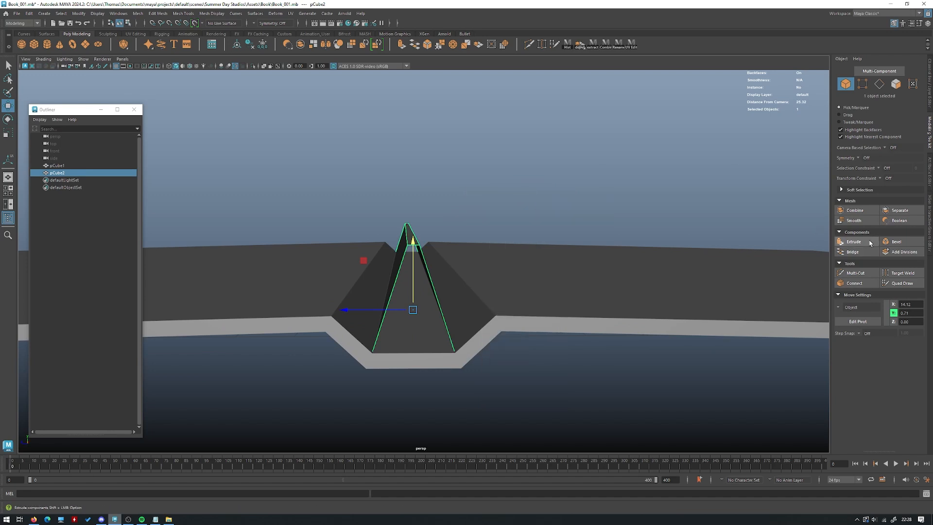
pyautogui.click(853, 241)
pyautogui.moveTo(372, 245); pyautogui.dragTo(348, 235)
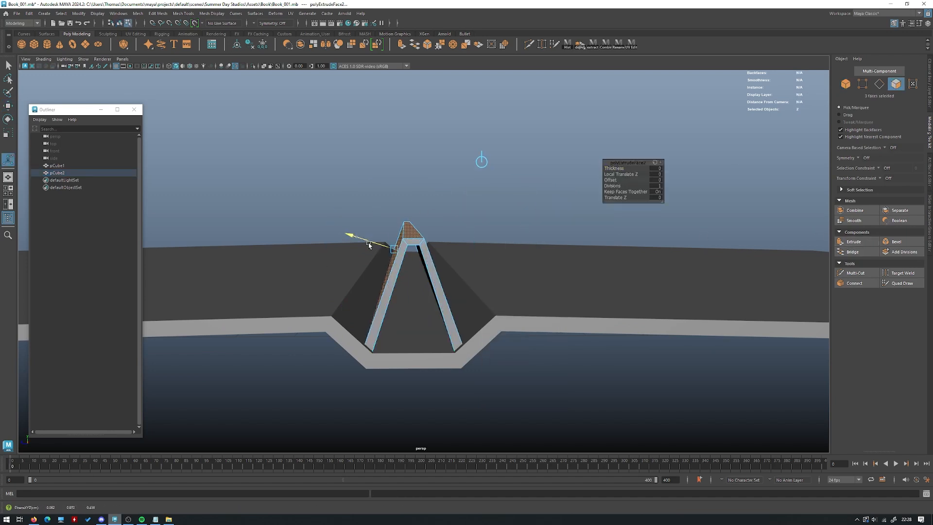
pyautogui.keyDown('alt'); pyautogui.moveTo(430, 234); pyautogui.dragTo(458, 225); pyautogui.keyUp('alt')
pyautogui.click(845, 83)
pyautogui.click(579, 142)
# - Examine the thickened spine wedge against the open cover from several angles
pyautogui.keyDown('alt'); pyautogui.moveTo(579, 142); pyautogui.dragTo(545, 168); pyautogui.keyUp('alt')
pyautogui.keyDown('alt'); pyautogui.moveTo(545, 167); pyautogui.dragTo(413, 170, button='right'); pyautogui.keyUp('alt')
pyautogui.keyDown('alt'); pyautogui.moveTo(413, 170); pyautogui.dragTo(421, 187); pyautogui.keyUp('alt')
pyautogui.keyDown('alt'); pyautogui.moveTo(421, 187); pyautogui.dragTo(308, 231, button='right'); pyautogui.keyUp('alt')
pyautogui.keyDown('alt'); pyautogui.moveTo(308, 231); pyautogui.dragTo(403, 233); pyautogui.keyUp('alt')
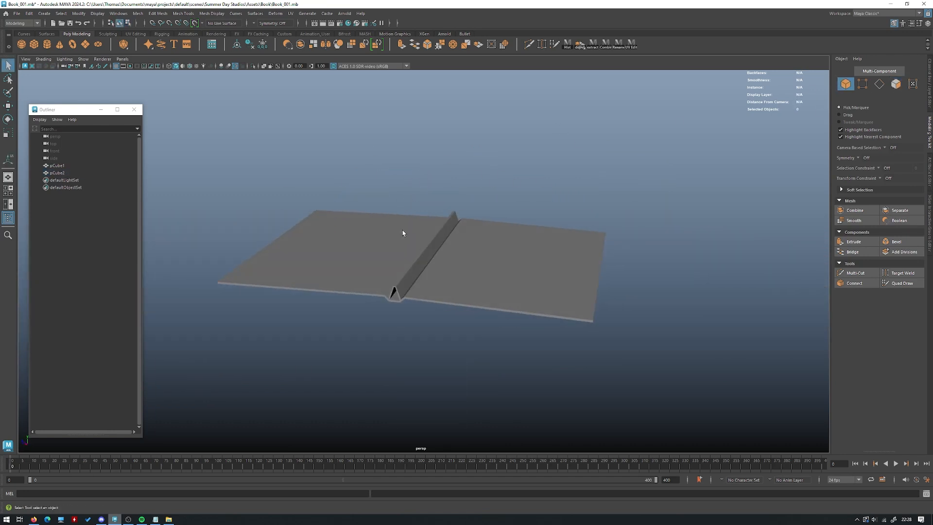
pyautogui.keyDown('alt'); pyautogui.moveTo(402, 232); pyautogui.dragTo(483, 233); pyautogui.keyUp('alt')
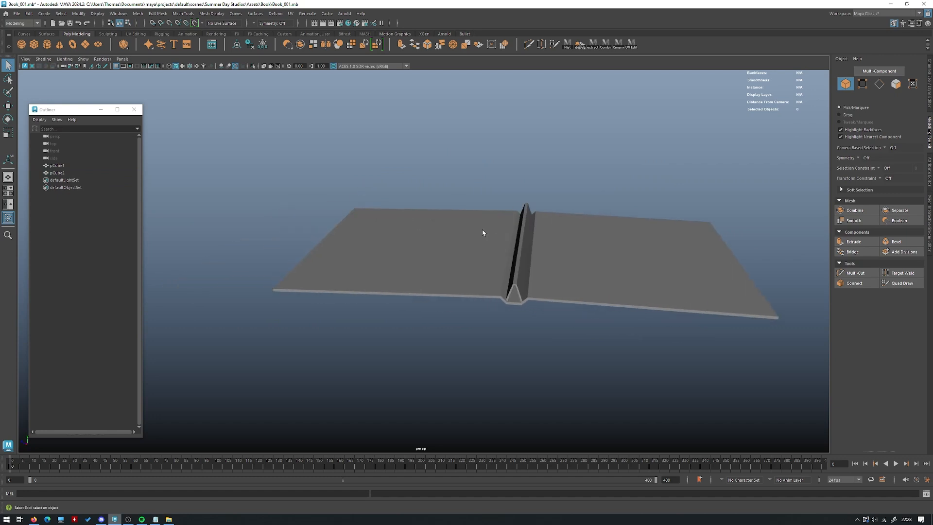
pyautogui.keyDown('alt'); pyautogui.moveTo(540, 263); pyautogui.dragTo(557, 269); pyautogui.keyUp('alt')
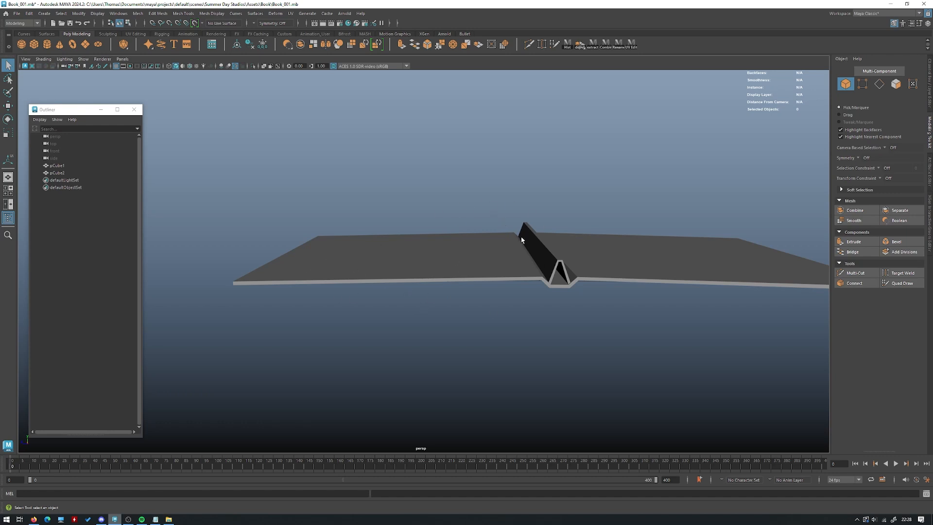
pyautogui.keyDown('alt'); pyautogui.moveTo(521, 221); pyautogui.dragTo(526, 225, button='right'); pyautogui.keyUp('alt')
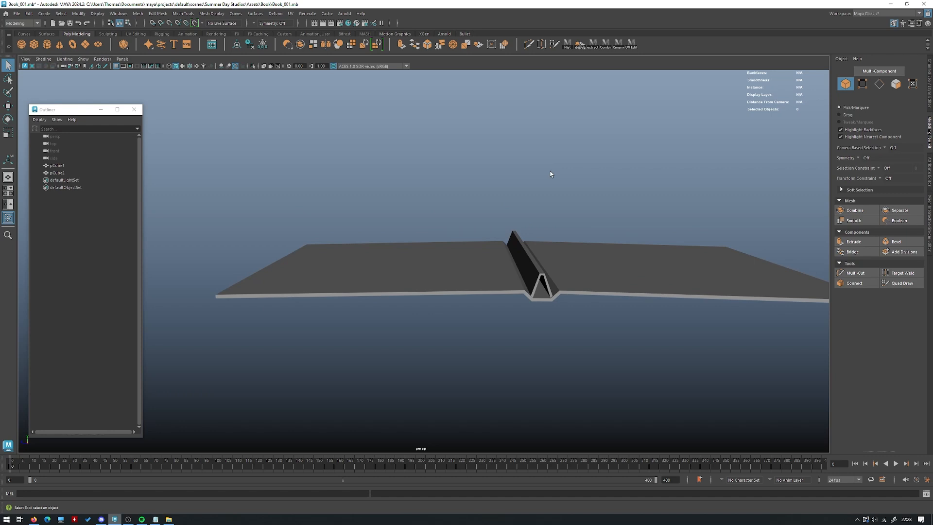
# - Undo the deselection, activate the Move tool, deselect the wedge again and inspect how it sits in the groove
pyautogui.hotkey('ctrl', 'z')
pyautogui.keyDown('alt'); pyautogui.moveTo(554, 168); pyautogui.dragTo(538, 200); pyautogui.keyUp('alt')
pyautogui.keyDown('alt'); pyautogui.moveTo(538, 199); pyautogui.dragTo(498, 200, button='middle'); pyautogui.keyUp('alt')
pyautogui.press('w')
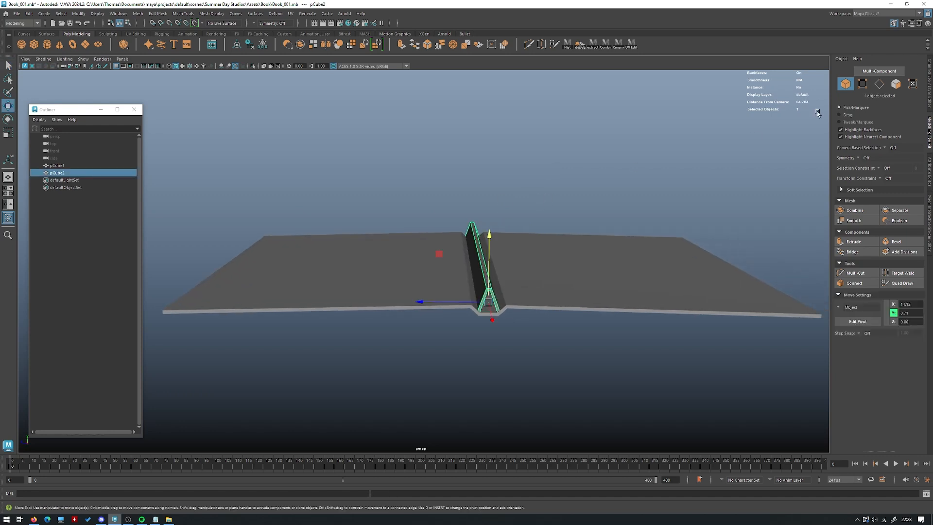
pyautogui.click(522, 168)
pyautogui.keyDown('alt'); pyautogui.moveTo(522, 169); pyautogui.dragTo(523, 221); pyautogui.keyUp('alt')
pyautogui.keyDown('alt'); pyautogui.moveTo(524, 221); pyautogui.dragTo(545, 268, button='right'); pyautogui.keyUp('alt')
pyautogui.click(504, 257)
pyautogui.keyDown('alt'); pyautogui.moveTo(566, 186); pyautogui.dragTo(526, 187); pyautogui.keyUp('alt')
pyautogui.keyDown('alt'); pyautogui.moveTo(526, 187); pyautogui.dragTo(543, 225, button='right'); pyautogui.keyUp('alt')
pyautogui.keyDown('alt'); pyautogui.moveTo(543, 225); pyautogui.dragTo(539, 171); pyautogui.keyUp('alt')
pyautogui.click(540, 171)
pyautogui.keyDown('alt'); pyautogui.moveTo(540, 171); pyautogui.dragTo(523, 168, button='right'); pyautogui.keyUp('alt')
pyautogui.keyDown('alt'); pyautogui.moveTo(523, 168); pyautogui.dragTo(594, 188); pyautogui.keyUp('alt')
pyautogui.keyDown('alt'); pyautogui.moveTo(594, 188); pyautogui.dragTo(512, 188, button='right'); pyautogui.keyUp('alt')
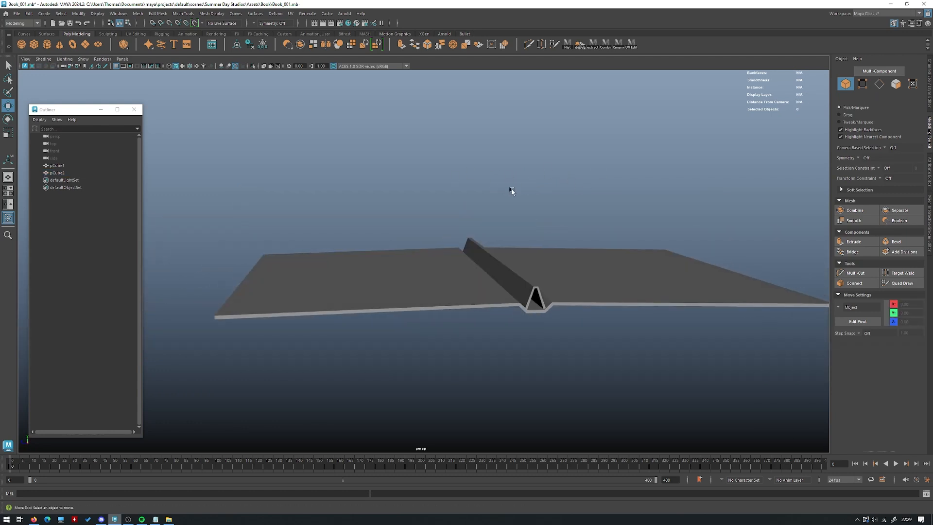
pyautogui.keyDown('alt'); pyautogui.moveTo(511, 169); pyautogui.dragTo(504, 175); pyautogui.keyUp('alt')
pyautogui.keyDown('alt'); pyautogui.moveTo(504, 175); pyautogui.dragTo(486, 207, button='right'); pyautogui.keyUp('alt')
pyautogui.rightClick(494, 173)
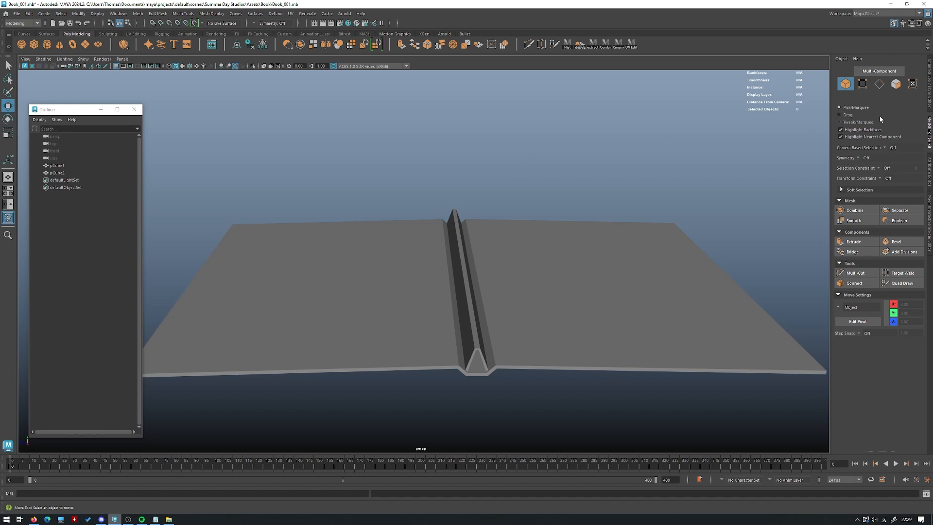
# - Duplicate the spine wedge as a separate object and isolate the copy in the viewport
pyautogui.click(456, 282)
pyautogui.keyDown('alt'); pyautogui.moveTo(464, 198); pyautogui.dragTo(534, 179); pyautogui.keyUp('alt')
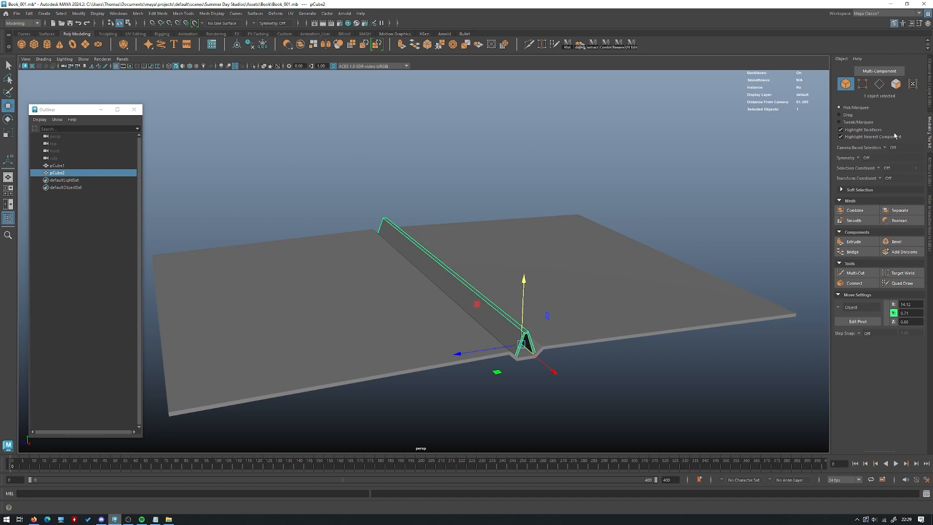
pyautogui.click(900, 88)
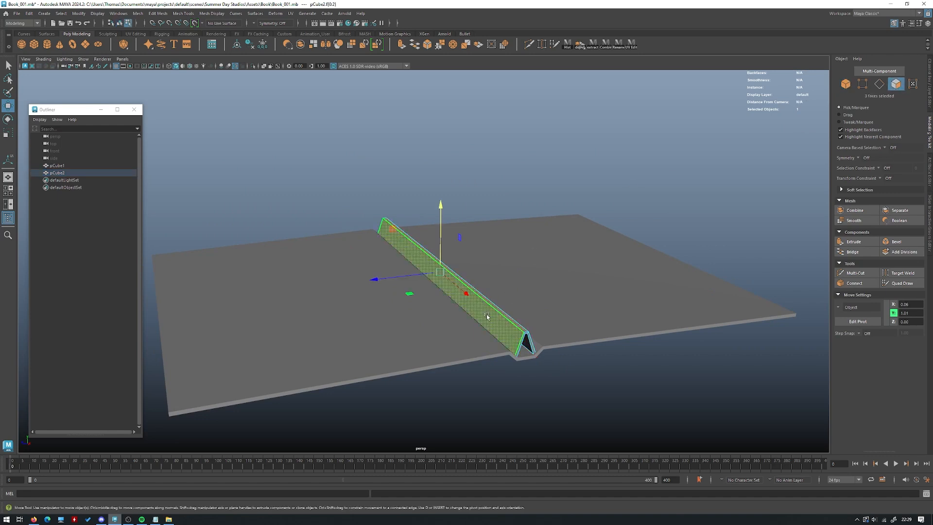
pyautogui.keyDown('alt'); pyautogui.moveTo(511, 264); pyautogui.dragTo(471, 233); pyautogui.keyUp('alt')
pyautogui.moveTo(444, 221); pyautogui.dragTo(478, 207, button='right')
pyautogui.hotkey('ctrl', 'd')
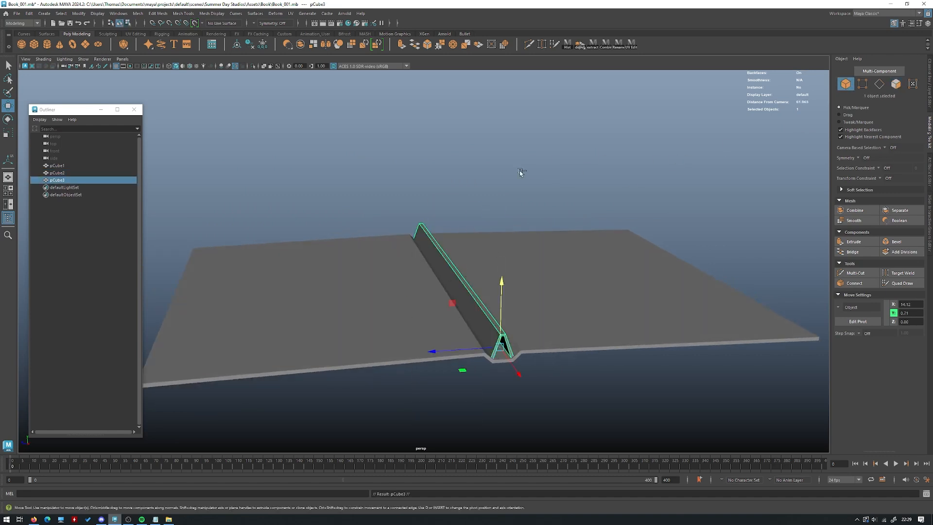
pyautogui.hotkey('ctrl', '1')
# - Delete every face of the copied wedge except one outer side face, and return to object selection
pyautogui.press('F11')
pyautogui.click(483, 336)
pyautogui.keyDown('alt'); pyautogui.moveTo(554, 224); pyautogui.dragTo(489, 211); pyautogui.keyUp('alt')
pyautogui.press('space')
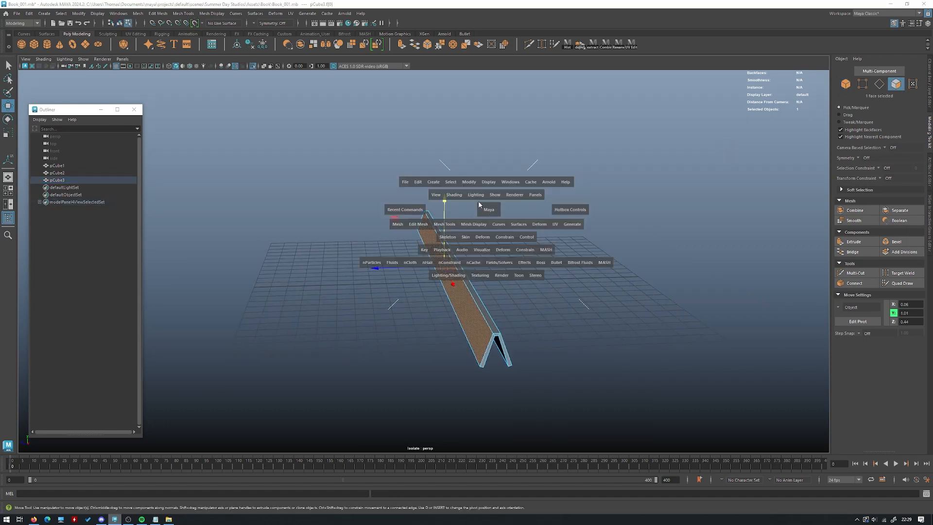
pyautogui.click(452, 182)
pyautogui.click(472, 225)
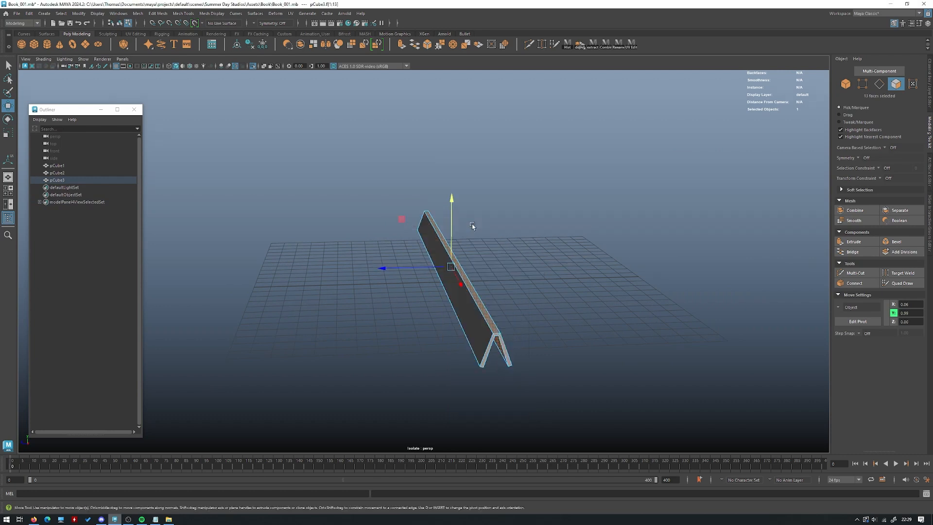
pyautogui.press('Delete')
pyautogui.moveTo(494, 155); pyautogui.dragTo(614, 126, button='right')
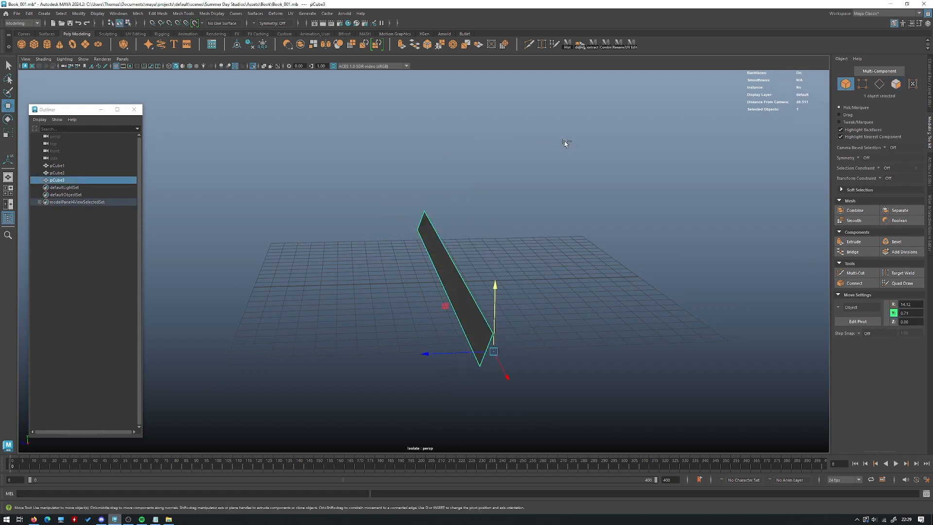
# - Bring the rest of the book back into view and raise the extracted strip's lower edge slightly out of the groove
pyautogui.hotkey('ctrl', '1')
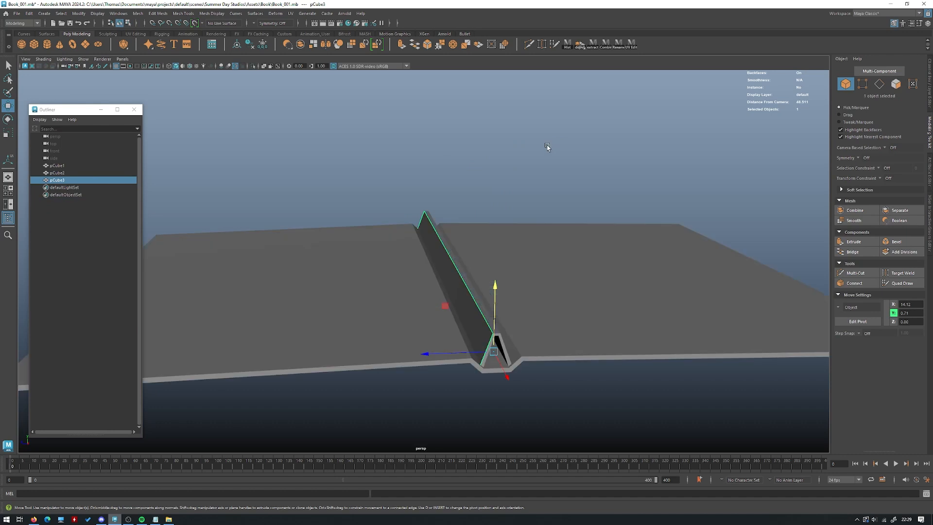
pyautogui.keyDown('alt'); pyautogui.moveTo(553, 147); pyautogui.dragTo(488, 267); pyautogui.keyUp('alt')
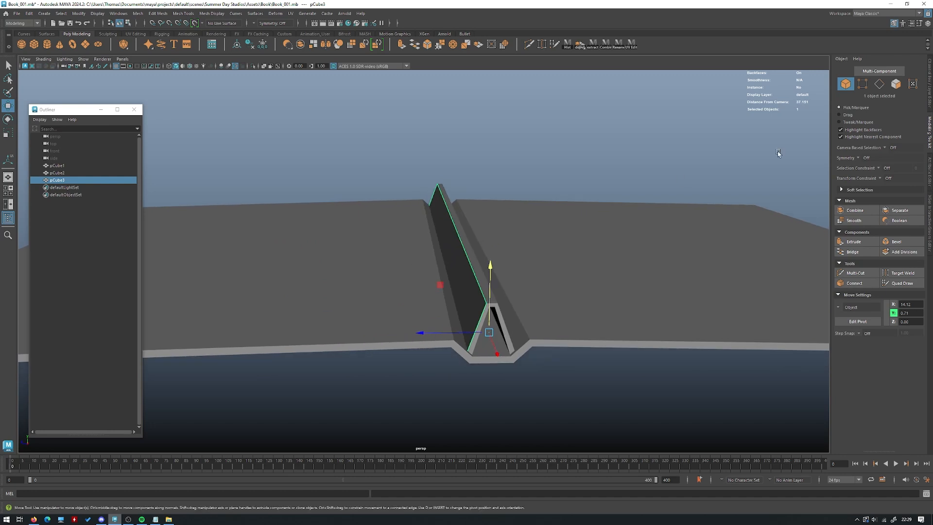
pyautogui.click(880, 84)
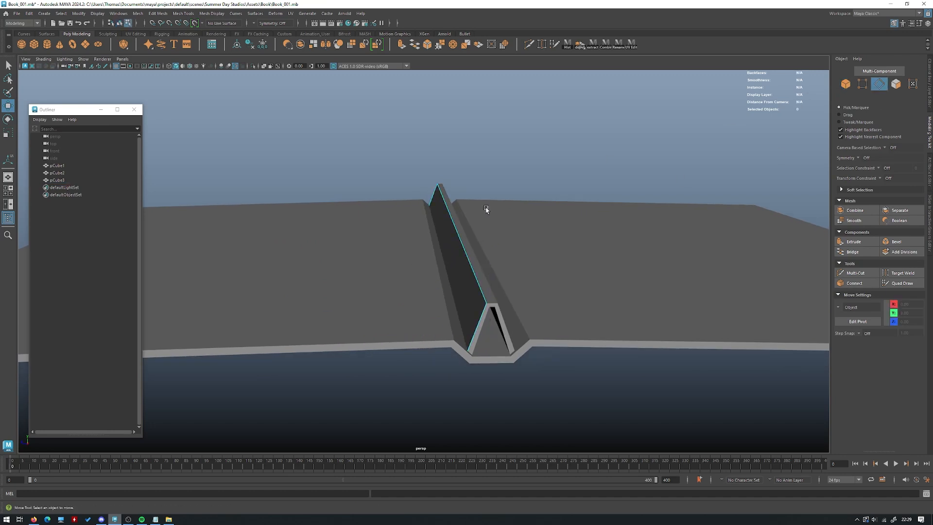
pyautogui.click(462, 301)
pyautogui.moveTo(443, 220); pyautogui.dragTo(440, 216)
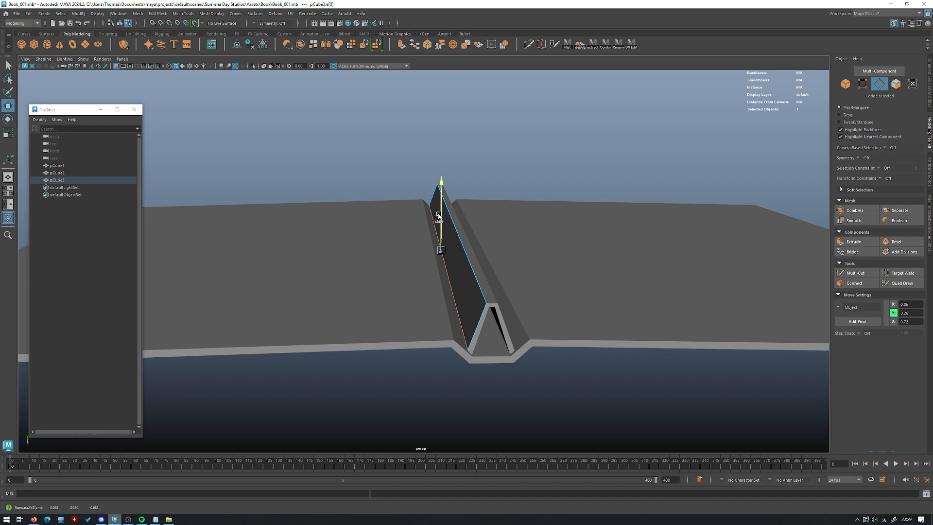
pyautogui.keyDown('alt'); pyautogui.moveTo(444, 213); pyautogui.dragTo(422, 212); pyautogui.keyUp('alt')
pyautogui.keyDown('alt'); pyautogui.moveTo(422, 212); pyautogui.dragTo(434, 206, button='middle'); pyautogui.keyUp('alt')
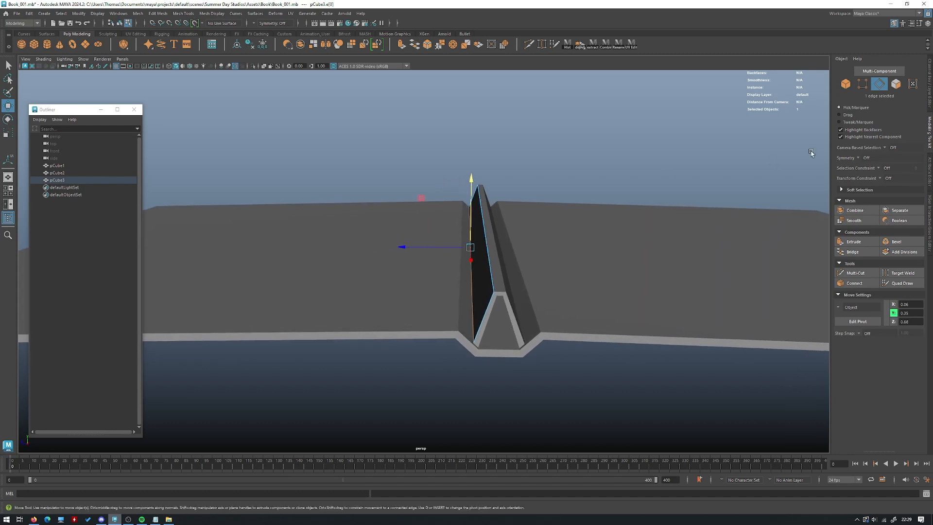
# - Extrude the strip's face and move it outward across the cover half to Z 20.45, forming a page block
pyautogui.click(846, 84)
pyautogui.press('F11')
pyautogui.click(484, 239)
pyautogui.keyDown('shift'); pyautogui.moveTo(635, 121); pyautogui.dragTo(629, 142, button='right'); pyautogui.keyUp('shift')
pyautogui.keyDown('alt'); pyautogui.moveTo(629, 142); pyautogui.dragTo(654, 140); pyautogui.keyUp('alt')
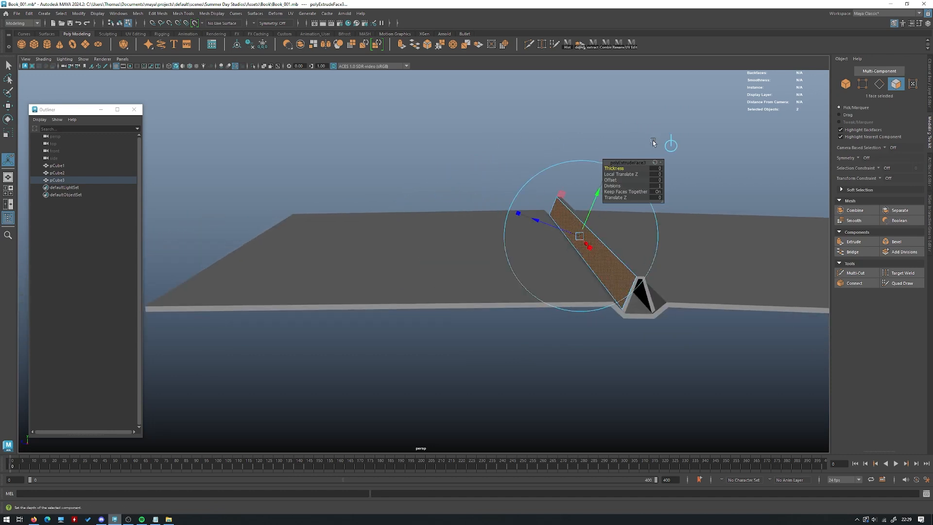
pyautogui.press('w')
pyautogui.moveTo(548, 236); pyautogui.dragTo(339, 239)
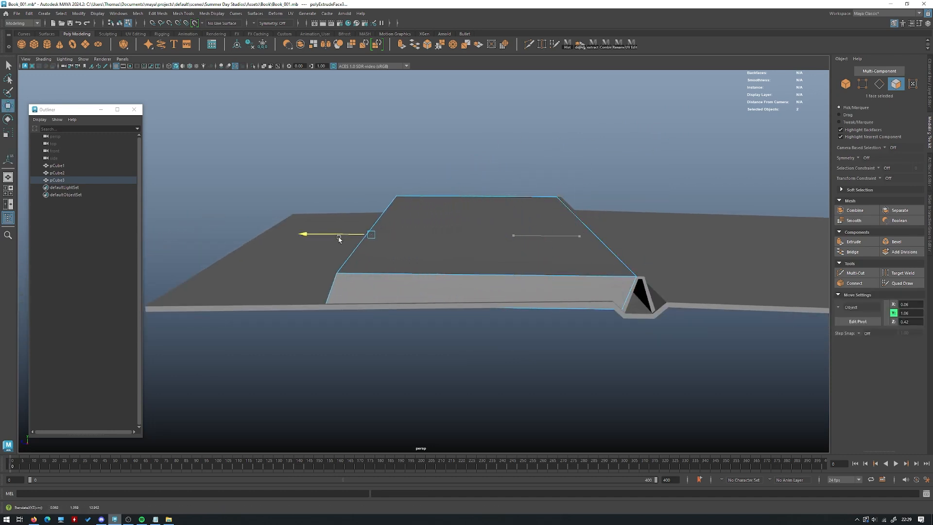
pyautogui.keyDown('alt'); pyautogui.moveTo(340, 238); pyautogui.dragTo(446, 233, button='middle'); pyautogui.keyUp('alt')
pyautogui.scroll(-1, 447, 233)
pyautogui.moveTo(447, 233); pyautogui.dragTo(419, 212)
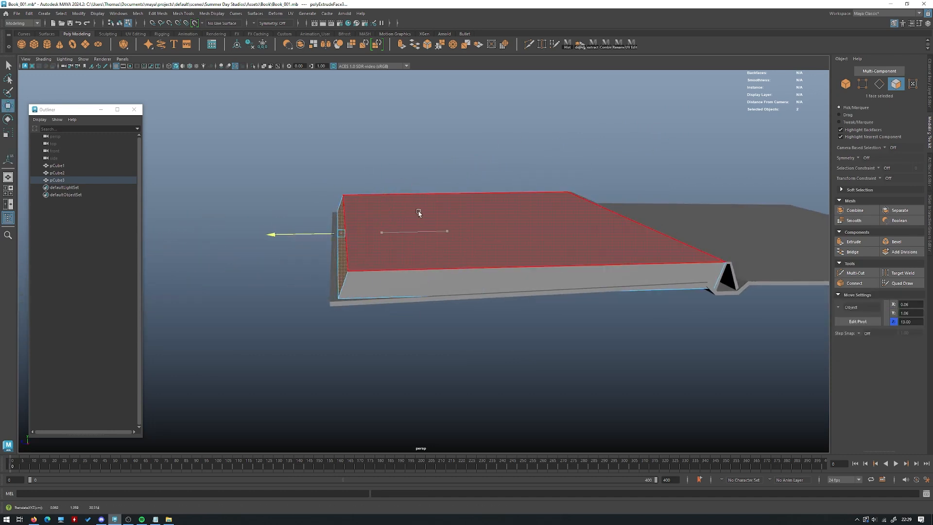
# - Lower the page block's outer end face slightly toward the cover
pyautogui.moveTo(418, 213); pyautogui.dragTo(419, 211, button='middle')
pyautogui.keyDown('alt'); pyautogui.moveTo(418, 212); pyautogui.dragTo(435, 211); pyautogui.keyUp('alt')
pyautogui.scroll(2, 435, 212)
pyautogui.moveTo(437, 196); pyautogui.dragTo(431, 195, button='middle')
pyautogui.keyDown('alt'); pyautogui.moveTo(389, 192); pyautogui.dragTo(412, 185); pyautogui.keyUp('alt')
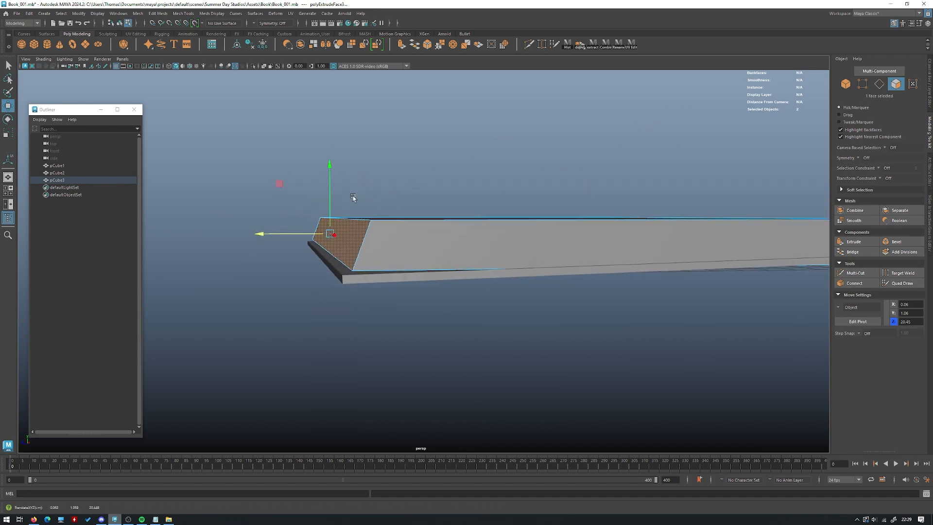
pyautogui.moveTo(331, 203); pyautogui.dragTo(602, 176)
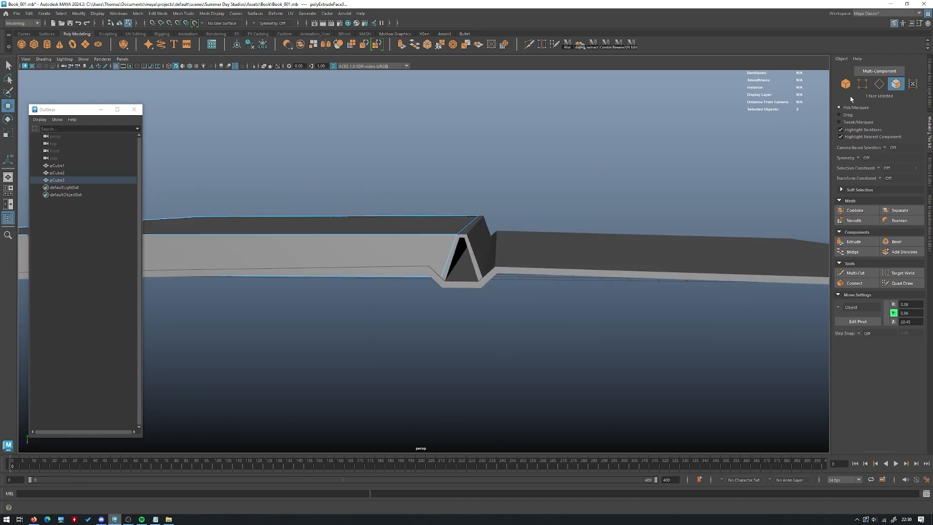
pyautogui.click(862, 84)
pyautogui.moveTo(533, 219)
pyautogui.keyDown('alt'); pyautogui.mouseDown()
pyautogui.moveTo(519, 194)
pyautogui.moveTo(525, 203)
pyautogui.mouseUp(); pyautogui.keyUp('alt')
pyautogui.scroll(3, 554, 253)
pyautogui.keyDown('alt'); pyautogui.moveTo(565, 268); pyautogui.dragTo(502, 319); pyautogui.keyUp('alt')
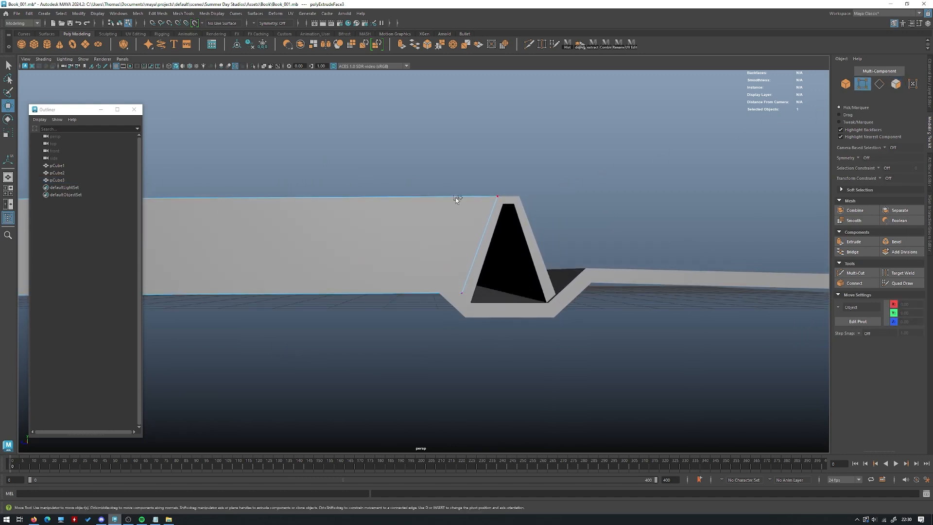
pyautogui.press('g')
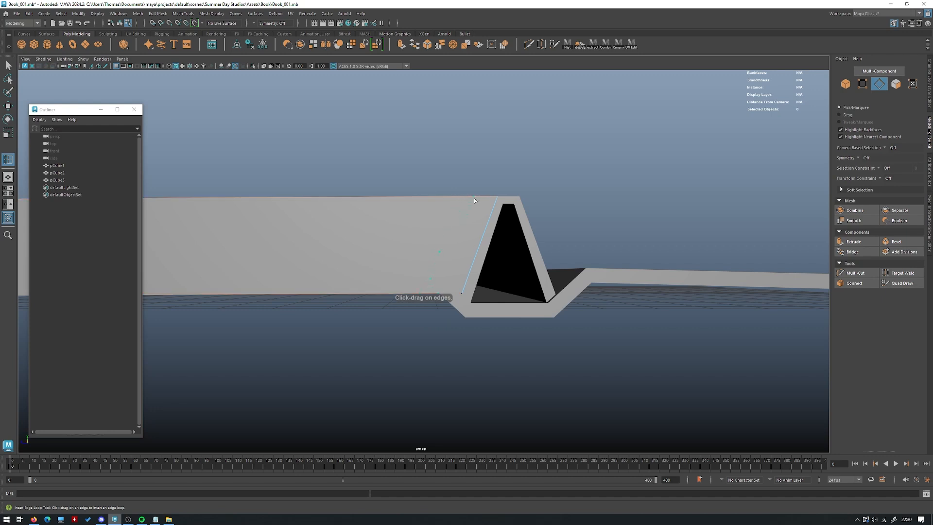
pyautogui.click(474, 197)
pyautogui.press('w')
pyautogui.click(843, 86)
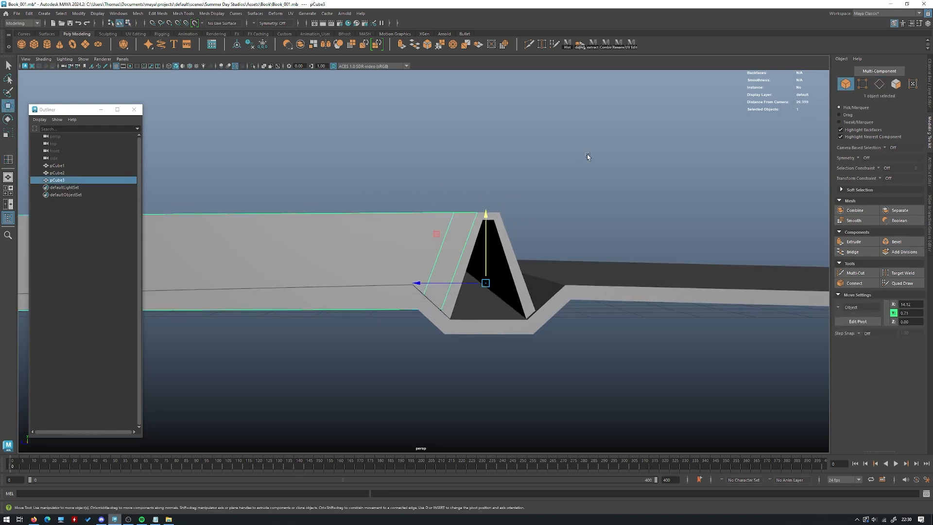
pyautogui.keyDown('alt'); pyautogui.moveTo(579, 151); pyautogui.dragTo(572, 165); pyautogui.keyUp('alt')
pyautogui.keyDown('alt'); pyautogui.moveTo(435, 264); pyautogui.dragTo(441, 285); pyautogui.keyUp('alt')
pyautogui.moveTo(441, 250); pyautogui.dragTo(442, 228, button='right')
pyautogui.keyDown('shift'); pyautogui.moveTo(444, 184); pyautogui.dragTo(514, 177, button='right'); pyautogui.keyUp('shift')
# - Cut an edge loop through the page block near the spine, parallel to it, with Multi-Cut
pyautogui.click(858, 273)
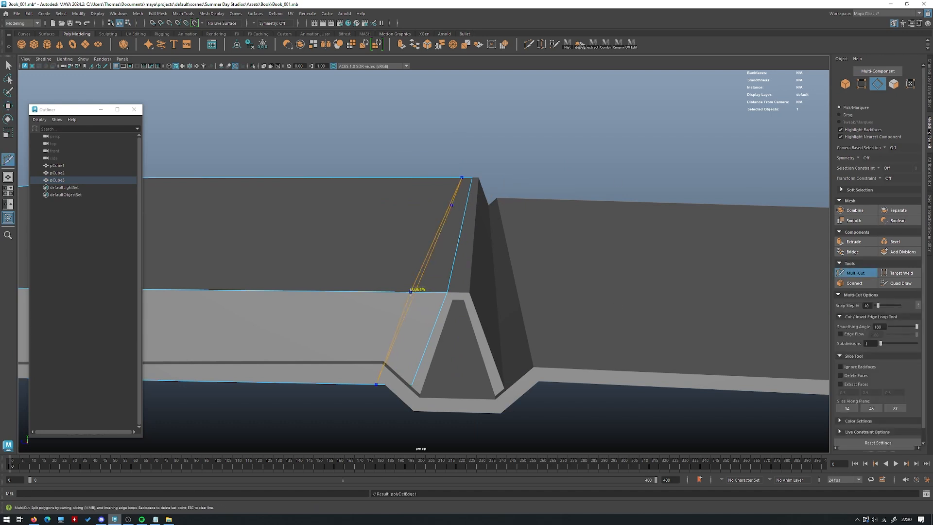
pyautogui.keyDown('alt'); pyautogui.moveTo(415, 292); pyautogui.dragTo(433, 235); pyautogui.keyUp('alt')
pyautogui.press('w')
pyautogui.click(847, 86)
# - Raise the top edge of the loop beside the spine and shift it outward, away from the wedge
pyautogui.click(879, 85)
pyautogui.click(480, 195)
pyautogui.moveTo(398, 261); pyautogui.dragTo(403, 261)
pyautogui.keyDown('alt'); pyautogui.moveTo(476, 234); pyautogui.dragTo(521, 238); pyautogui.keyUp('alt')
pyautogui.click(538, 224)
pyautogui.moveTo(500, 199); pyautogui.dragTo(452, 199)
# - Lower the page block's outer top edge to Y 1.00 and slide it outward to Z 20.39
pyautogui.keyDown('alt'); pyautogui.moveTo(505, 199); pyautogui.dragTo(533, 199, button='middle'); pyautogui.keyUp('alt')
pyautogui.keyDown('alt'); pyautogui.moveTo(534, 200); pyautogui.dragTo(500, 166); pyautogui.keyUp('alt')
pyautogui.keyDown('alt'); pyautogui.moveTo(444, 192); pyautogui.dragTo(487, 188, button='middle'); pyautogui.keyUp('alt')
pyautogui.keyDown('alt'); pyautogui.moveTo(488, 189); pyautogui.dragTo(324, 249); pyautogui.keyUp('alt')
pyautogui.click(323, 249)
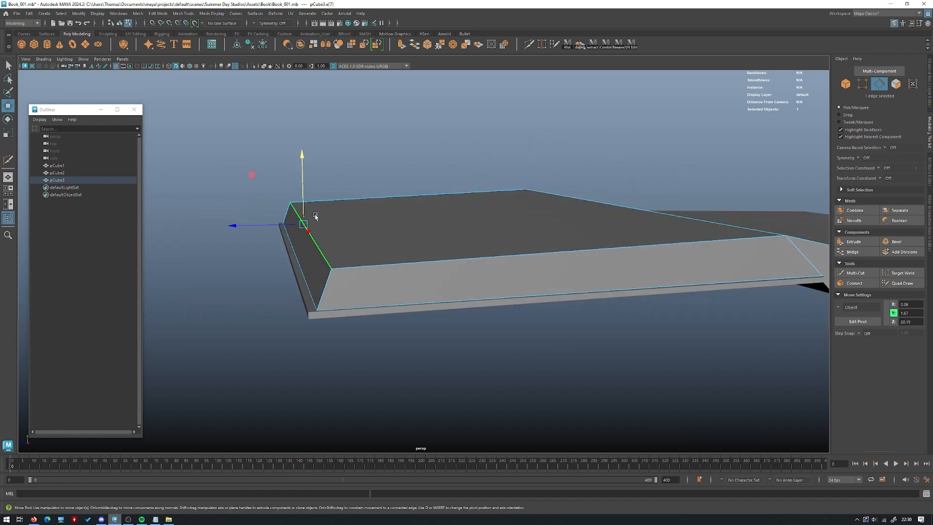
pyautogui.moveTo(305, 189); pyautogui.dragTo(303, 201)
pyautogui.moveTo(281, 234); pyautogui.dragTo(276, 236)
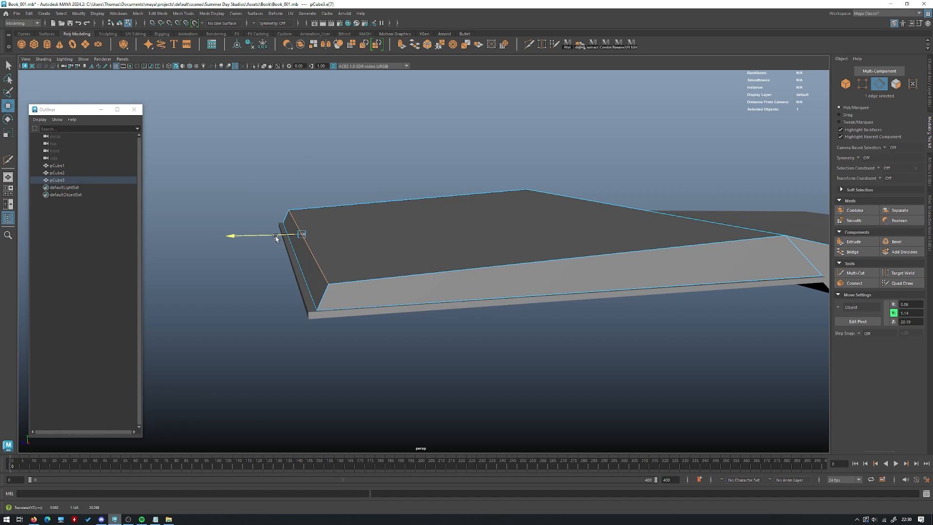
pyautogui.moveTo(300, 206); pyautogui.dragTo(274, 237)
pyautogui.keyDown('alt'); pyautogui.moveTo(479, 208); pyautogui.dragTo(590, 223); pyautogui.keyUp('alt')
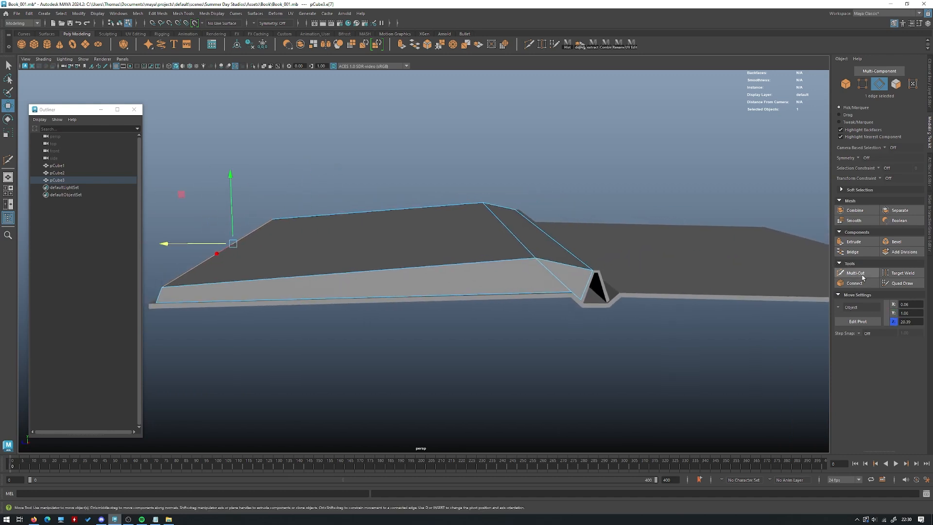
# - Cut a second loop parallel to the spine farther out on the page block and raise its top edge to about Y 2.3
pyautogui.click(862, 273)
pyautogui.keyDown('alt'); pyautogui.moveTo(531, 271); pyautogui.dragTo(522, 289); pyautogui.keyUp('alt')
pyautogui.keyDown('ctrl'); pyautogui.click(441, 279); pyautogui.keyUp('ctrl')
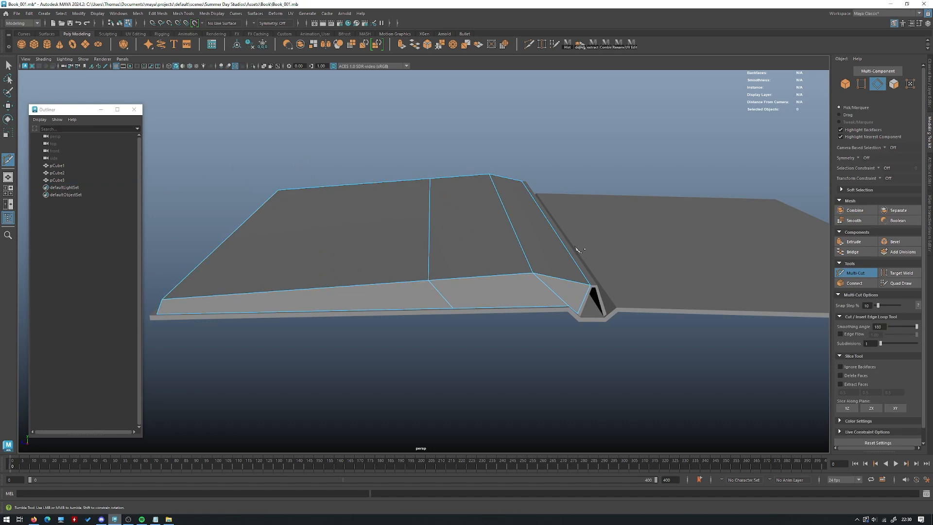
pyautogui.press('w')
pyautogui.click(445, 230)
pyautogui.keyDown('alt'); pyautogui.moveTo(445, 230); pyautogui.dragTo(435, 181); pyautogui.keyUp('alt')
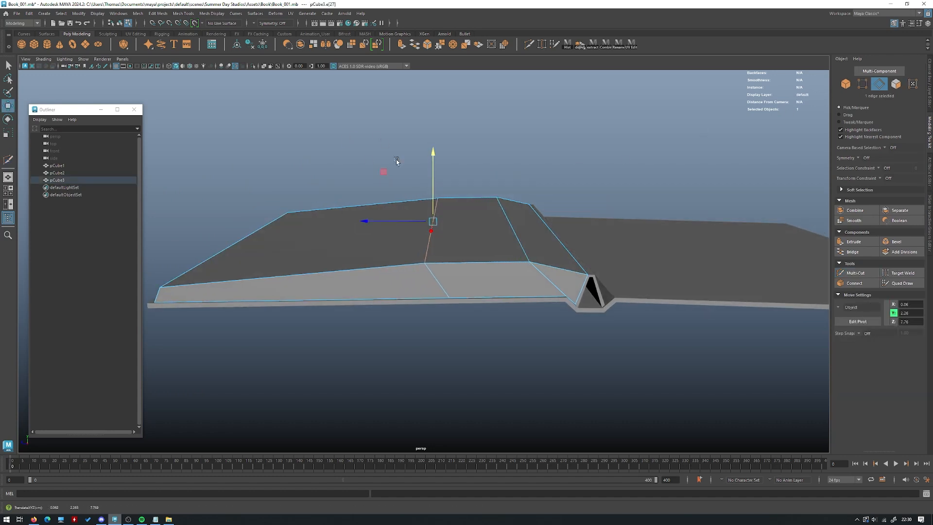
# - Cut a third loop between the two existing ones and raise its top edge to about Y 2.4 to round the page curve
pyautogui.scroll(5, 454, 208)
pyautogui.click(858, 274)
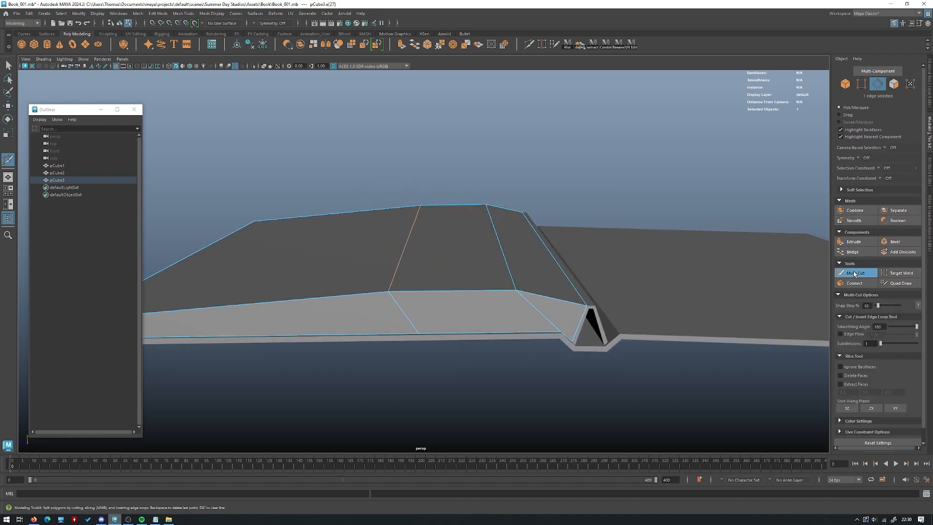
pyautogui.keyDown('ctrl'); pyautogui.click(459, 277); pyautogui.keyUp('ctrl')
pyautogui.moveTo(466, 238); pyautogui.dragTo(457, 215, button='right')
pyautogui.moveTo(457, 215); pyautogui.dragTo(544, 189)
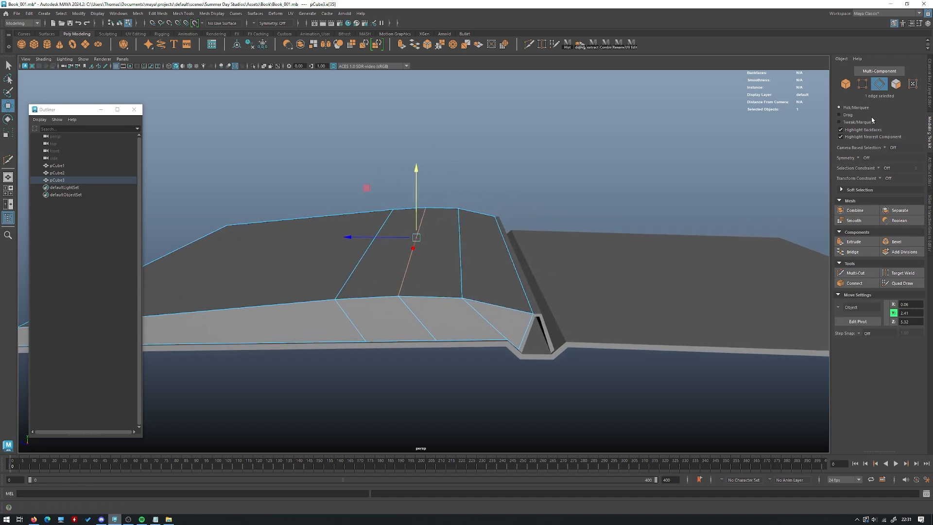
# - Return to object selection and examine the curved page block against the cover and spine from several angles
pyautogui.click(846, 84)
pyautogui.click(666, 146)
pyautogui.scroll(-5, 666, 146)
pyautogui.keyDown('alt'); pyautogui.moveTo(667, 146); pyautogui.dragTo(463, 197); pyautogui.keyUp('alt')
pyautogui.click(413, 253)
pyautogui.keyDown('alt'); pyautogui.moveTo(413, 253); pyautogui.dragTo(529, 227); pyautogui.keyUp('alt')
pyautogui.click(509, 187)
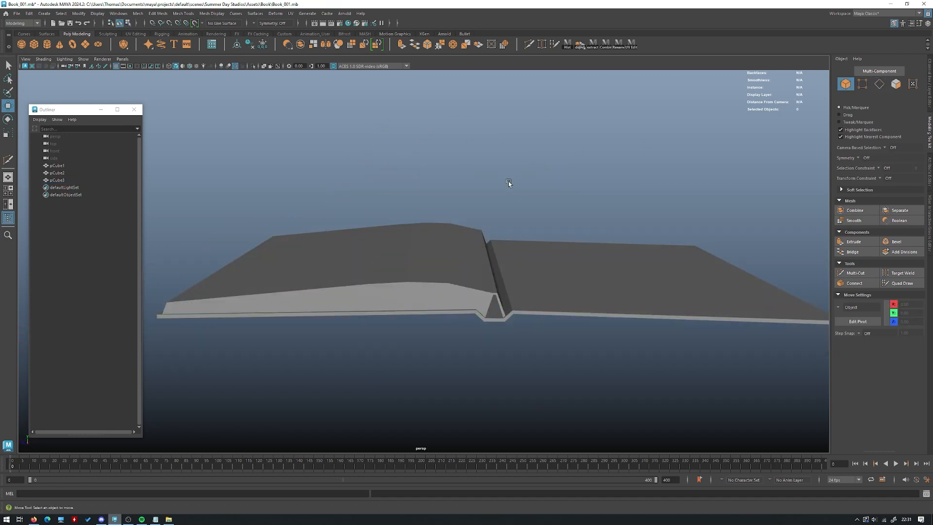
pyautogui.click(461, 266)
pyautogui.keyDown('alt'); pyautogui.moveTo(569, 212); pyautogui.dragTo(612, 234); pyautogui.keyUp('alt')
pyautogui.click(544, 184)
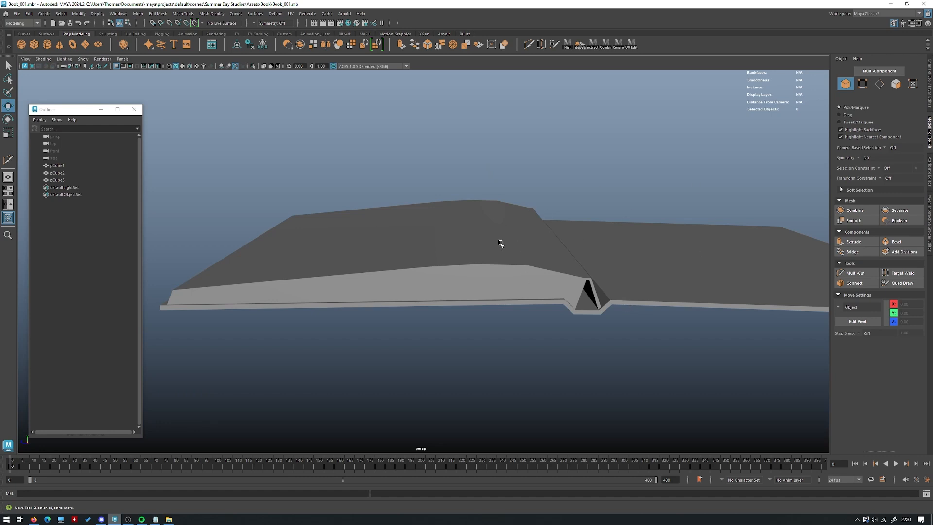
pyautogui.keyDown('alt'); pyautogui.moveTo(500, 244); pyautogui.dragTo(455, 259); pyautogui.keyUp('alt')
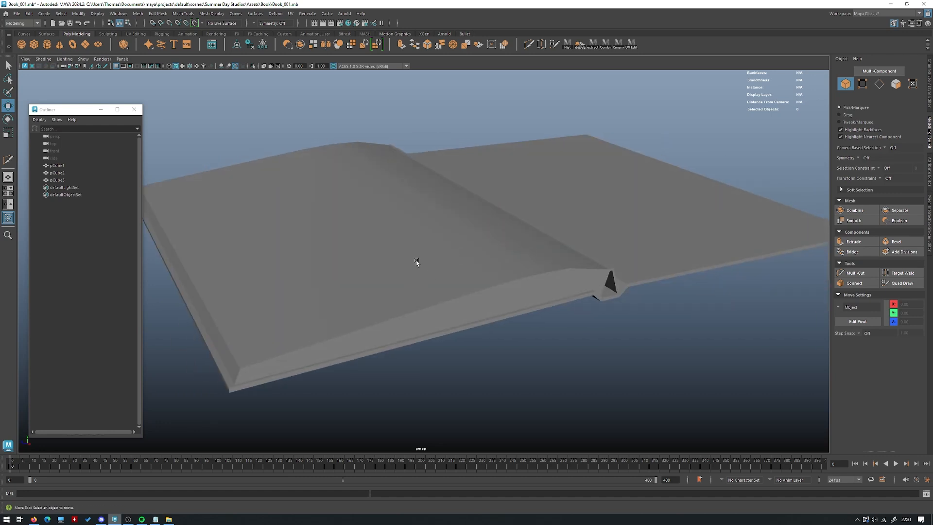
pyautogui.keyDown('alt'); pyautogui.moveTo(535, 287); pyautogui.dragTo(492, 268); pyautogui.keyUp('alt')
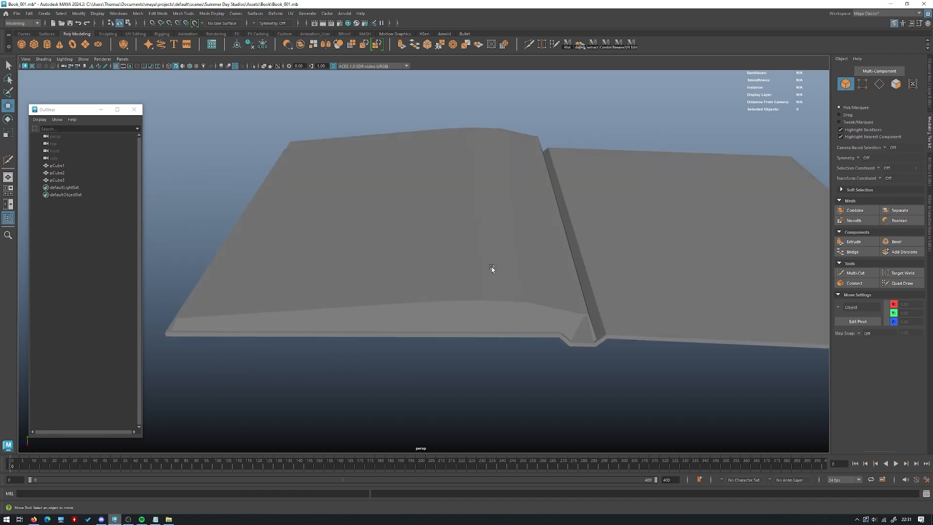
# - Toggle the smooth mesh preview of the page block on and off and inspect how its corners and borders round
pyautogui.click(476, 262)
pyautogui.keyDown('alt'); pyautogui.moveTo(593, 233); pyautogui.dragTo(574, 228); pyautogui.keyUp('alt')
pyautogui.press('3')
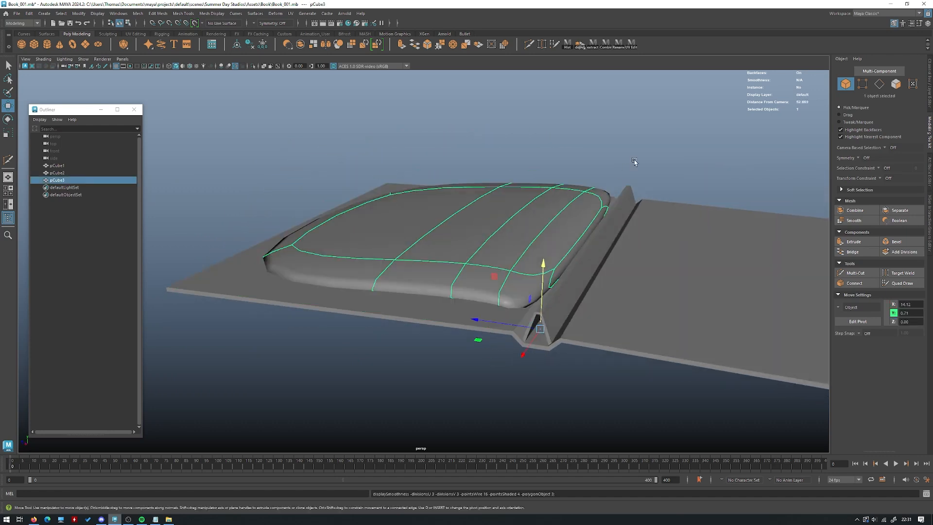
pyautogui.click(627, 167)
pyautogui.keyDown('alt'); pyautogui.moveTo(481, 184); pyautogui.dragTo(470, 228); pyautogui.keyUp('alt')
pyautogui.click(470, 228)
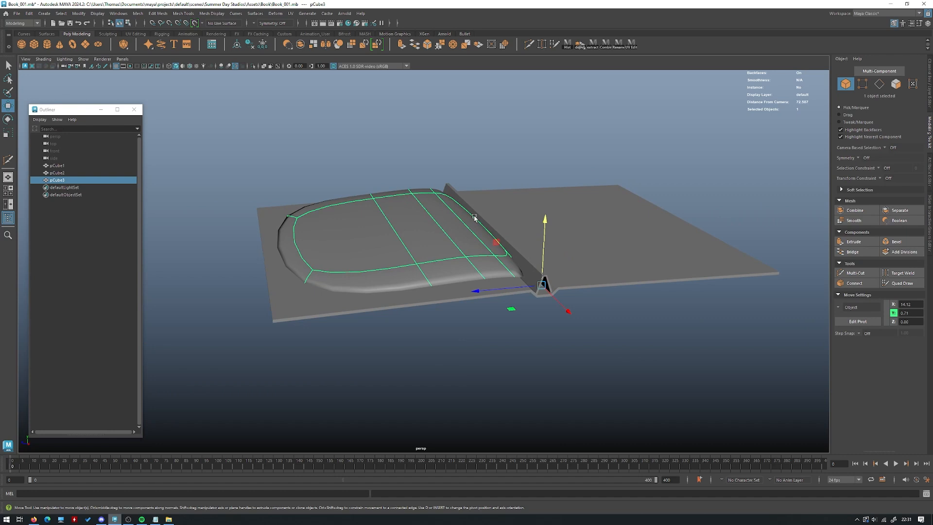
pyautogui.press('1')
pyautogui.keyDown('alt'); pyautogui.moveTo(475, 158); pyautogui.dragTo(480, 128); pyautogui.keyUp('alt')
pyautogui.press('3')
pyautogui.click(569, 141)
pyautogui.moveTo(569, 142)
pyautogui.keyDown('alt'); pyautogui.mouseDown()
pyautogui.moveTo(545, 143)
pyautogui.moveTo(583, 141)
pyautogui.moveTo(561, 154)
pyautogui.mouseUp(); pyautogui.keyUp('alt')
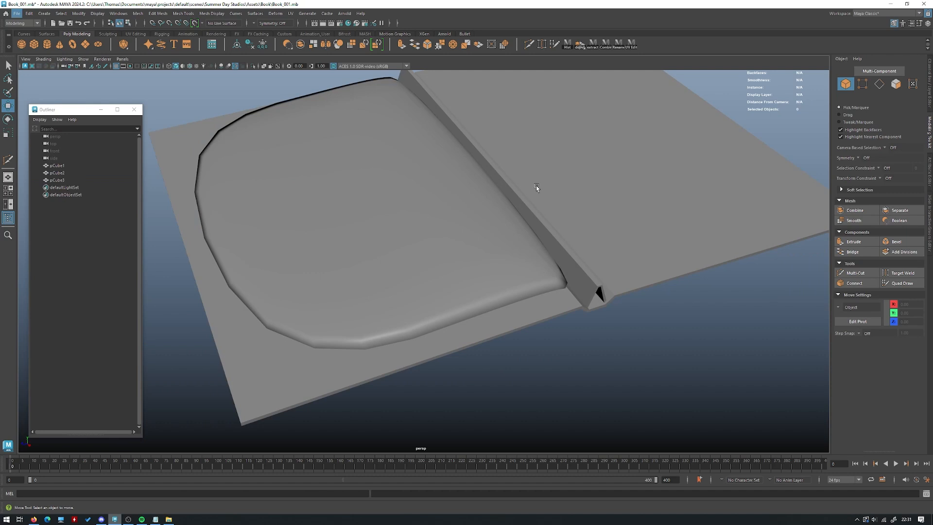
pyautogui.click(480, 230)
pyautogui.press('1')
# - Cut supporting edge loops across the page block close to both of its ends with Multi-Cut
pyautogui.keyDown('alt'); pyautogui.moveTo(479, 231); pyautogui.dragTo(542, 284); pyautogui.keyUp('alt')
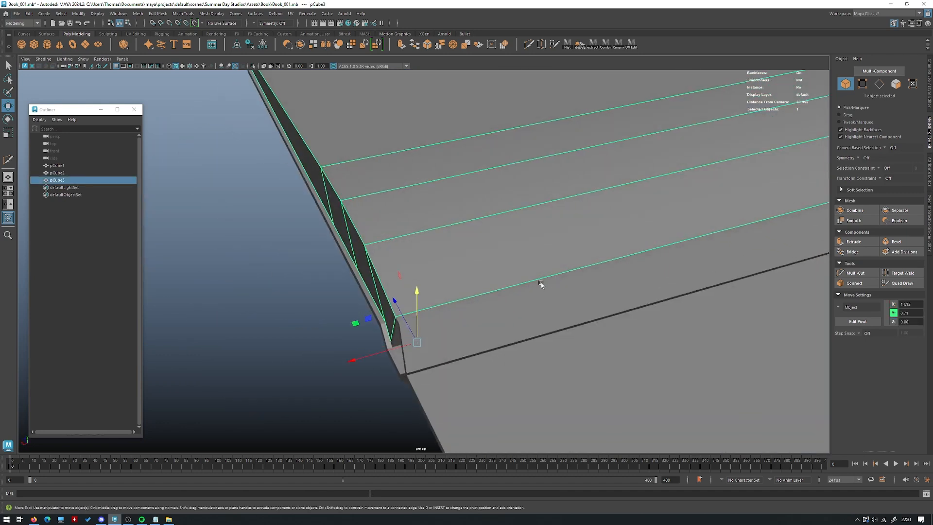
pyautogui.click(859, 275)
pyautogui.keyDown('alt'); pyautogui.moveTo(469, 251); pyautogui.dragTo(392, 266); pyautogui.keyUp('alt')
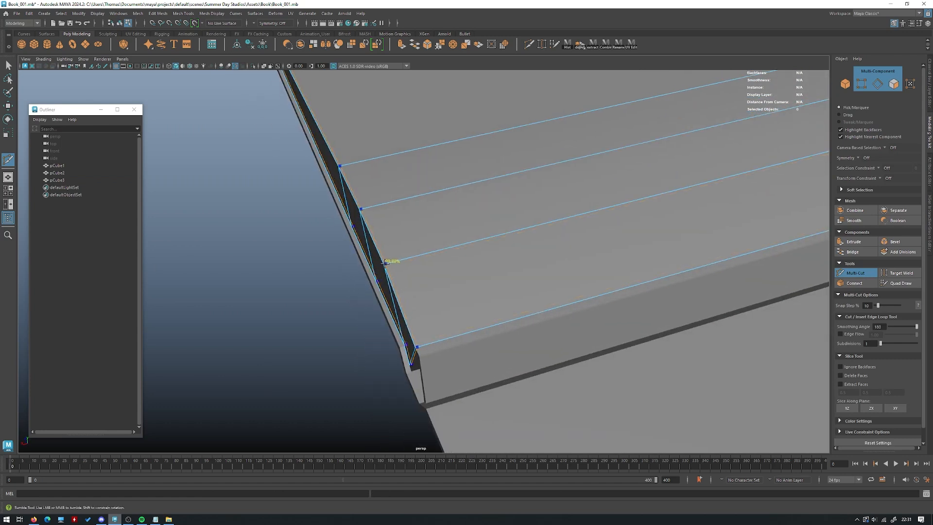
pyautogui.rightClick(385, 263)
pyautogui.keyDown('alt'); pyautogui.moveTo(389, 266); pyautogui.dragTo(477, 267); pyautogui.keyUp('alt')
pyautogui.keyDown('alt'); pyautogui.moveTo(476, 267); pyautogui.dragTo(272, 272, button='middle'); pyautogui.keyUp('alt')
pyautogui.keyDown('alt'); pyautogui.moveTo(438, 291); pyautogui.dragTo(624, 316, button='right'); pyautogui.keyUp('alt')
pyautogui.keyDown('alt'); pyautogui.moveTo(625, 315); pyautogui.dragTo(442, 302, button='middle'); pyautogui.keyUp('alt')
pyautogui.scroll(3, 486, 222)
pyautogui.keyDown('alt'); pyautogui.moveTo(503, 208); pyautogui.dragTo(454, 246, button='middle'); pyautogui.keyUp('alt')
pyautogui.scroll(3, 455, 246)
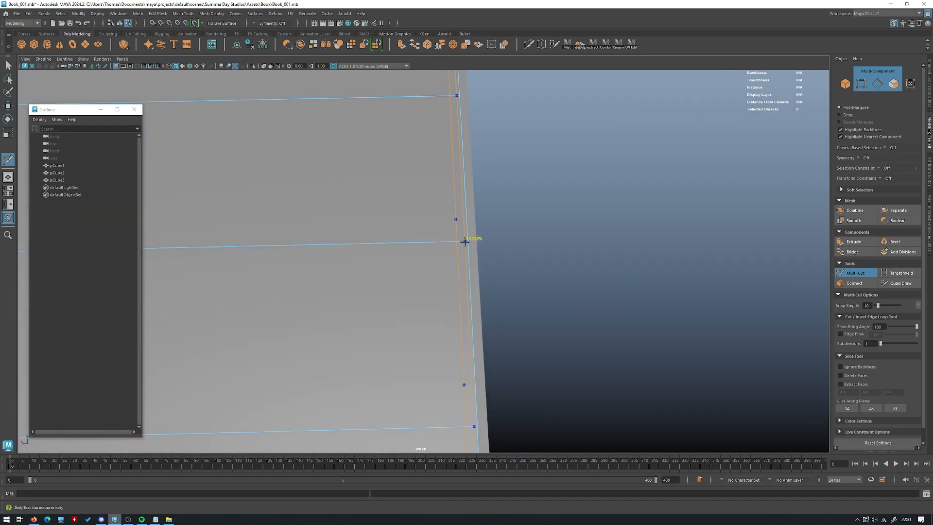
pyautogui.click(465, 241)
# - Cut supporting edge loops around the page block's sides, one just below the top border and one just above the bottom
pyautogui.keyDown('alt'); pyautogui.moveTo(464, 220); pyautogui.dragTo(408, 203, button='right'); pyautogui.keyUp('alt')
pyautogui.keyDown('alt'); pyautogui.moveTo(409, 202); pyautogui.dragTo(504, 296); pyautogui.keyUp('alt')
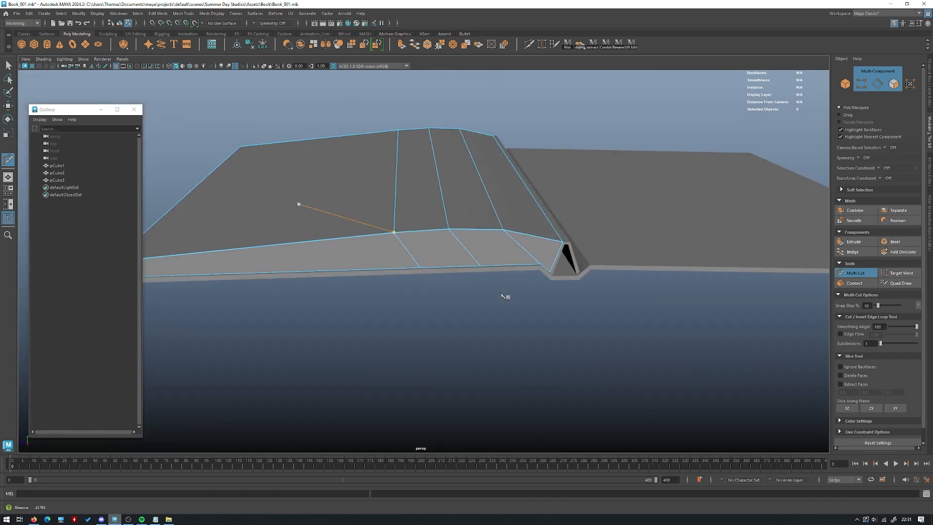
pyautogui.keyDown('alt'); pyautogui.moveTo(504, 296); pyautogui.dragTo(540, 292, button='right'); pyautogui.keyUp('alt')
pyautogui.keyDown('alt'); pyautogui.moveTo(389, 273); pyautogui.dragTo(550, 278, button='middle'); pyautogui.keyUp('alt')
pyautogui.scroll(1, 551, 278)
pyautogui.keyDown('alt'); pyautogui.moveTo(389, 290); pyautogui.dragTo(471, 306); pyautogui.keyUp('alt')
pyautogui.scroll(2, 580, 282)
pyautogui.keyDown('alt'); pyautogui.moveTo(581, 291); pyautogui.dragTo(390, 300, button='middle'); pyautogui.keyUp('alt')
pyautogui.scroll(4, 382, 297)
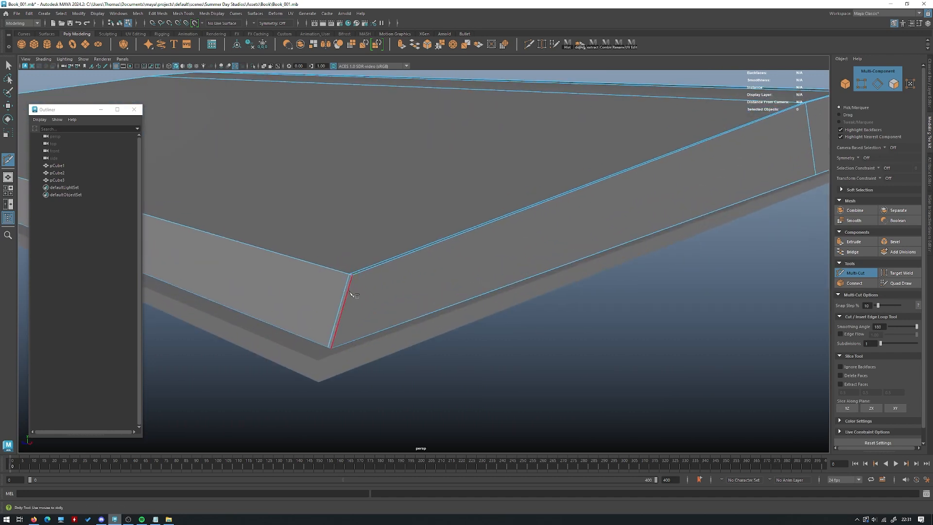
pyautogui.scroll(1, 351, 280)
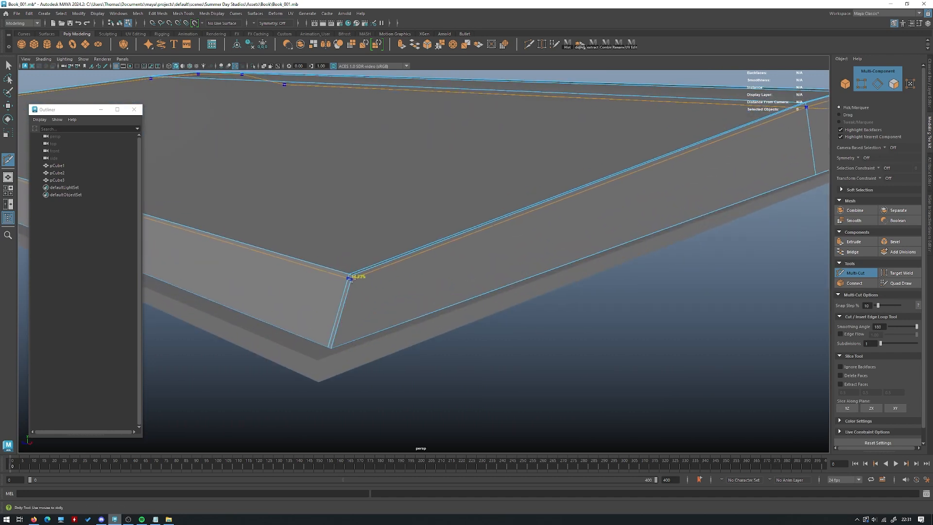
pyautogui.keyDown('ctrl'); pyautogui.click(351, 278); pyautogui.keyUp('ctrl')
pyautogui.keyDown('ctrl'); pyautogui.click(332, 344); pyautogui.keyUp('ctrl')
# - Cut supporting edge loops close to the page block's outer edge and its spine-side edge, and return to object selection
pyautogui.keyDown('alt'); pyautogui.moveTo(341, 312); pyautogui.dragTo(433, 340); pyautogui.keyUp('alt')
pyautogui.keyDown('alt'); pyautogui.moveTo(432, 340); pyautogui.dragTo(457, 317, button='middle'); pyautogui.keyUp('alt')
pyautogui.scroll(2, 461, 318)
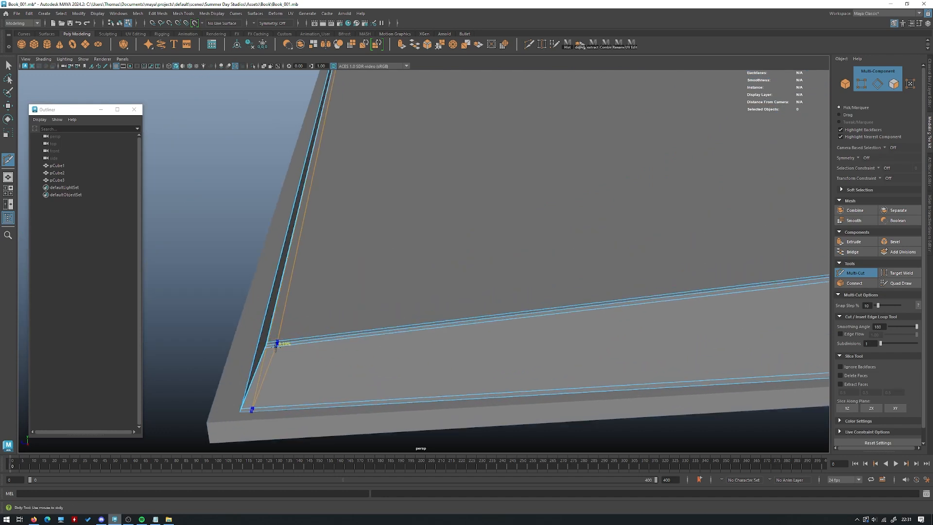
pyautogui.keyDown('alt'); pyautogui.moveTo(496, 329); pyautogui.dragTo(506, 276); pyautogui.keyUp('alt')
pyautogui.scroll(-3, 506, 276)
pyautogui.scroll(3, 426, 243)
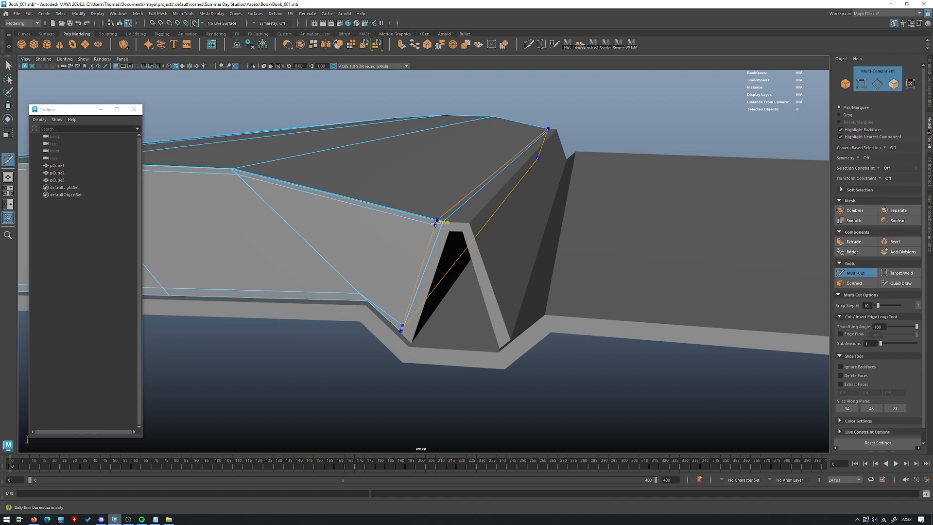
pyautogui.keyDown('ctrl'); pyautogui.click(435, 224); pyautogui.keyUp('ctrl')
pyautogui.keyDown('alt'); pyautogui.moveTo(435, 223); pyautogui.dragTo(470, 212); pyautogui.keyUp('alt')
pyautogui.scroll(-5, 471, 212)
pyautogui.keyDown('alt'); pyautogui.moveTo(406, 184); pyautogui.dragTo(457, 170); pyautogui.keyUp('alt')
pyautogui.click(846, 84)
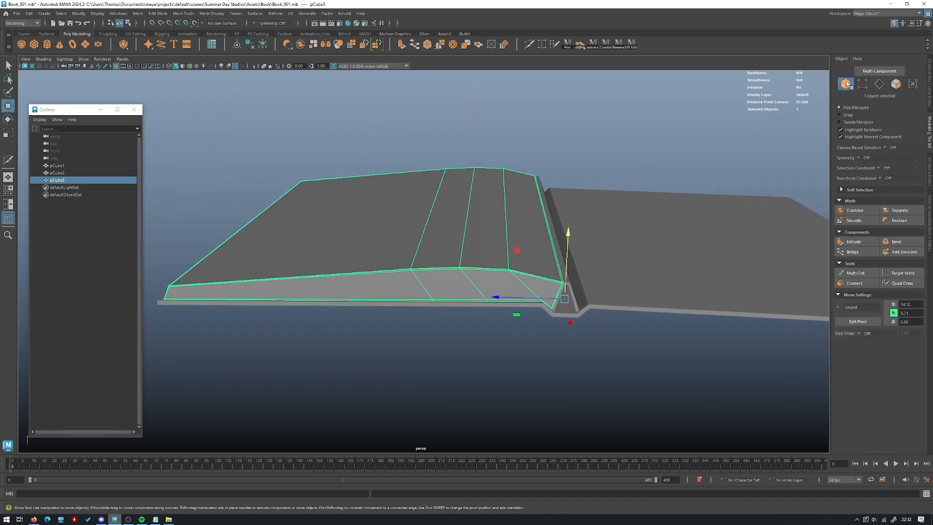
# - Inspect the page block in smooth mesh preview, checking how its borders and curved top round
pyautogui.click(530, 125)
pyautogui.keyDown('alt'); pyautogui.moveTo(623, 141); pyautogui.dragTo(534, 170); pyautogui.keyUp('alt')
pyautogui.scroll(5, 452, 209)
pyautogui.keyDown('alt'); pyautogui.moveTo(442, 224); pyautogui.dragTo(466, 235); pyautogui.keyUp('alt')
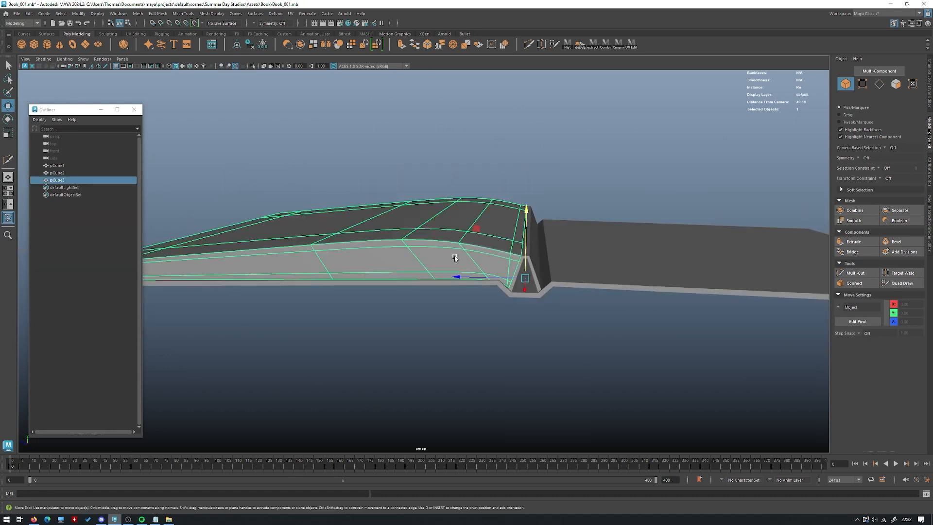
pyautogui.click(455, 259)
pyautogui.click(473, 156)
pyautogui.keyDown('alt'); pyautogui.moveTo(473, 156); pyautogui.dragTo(505, 190); pyautogui.keyUp('alt')
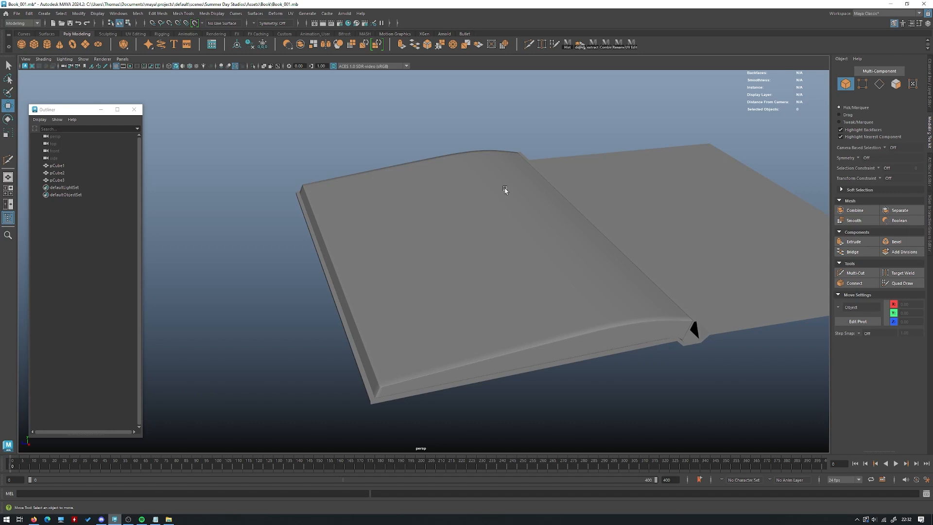
# - Check the edge loops at the page block's spine-side corner in the plain mesh and in smooth preview
pyautogui.click(510, 218)
pyautogui.scroll(10, 531, 295)
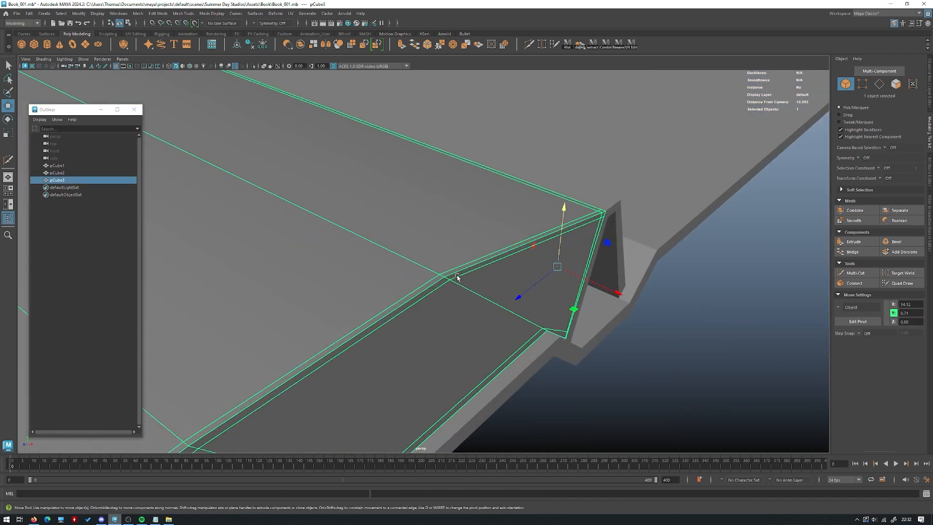
pyautogui.moveTo(504, 247); pyautogui.dragTo(504, 220, button='right')
pyautogui.click(485, 247)
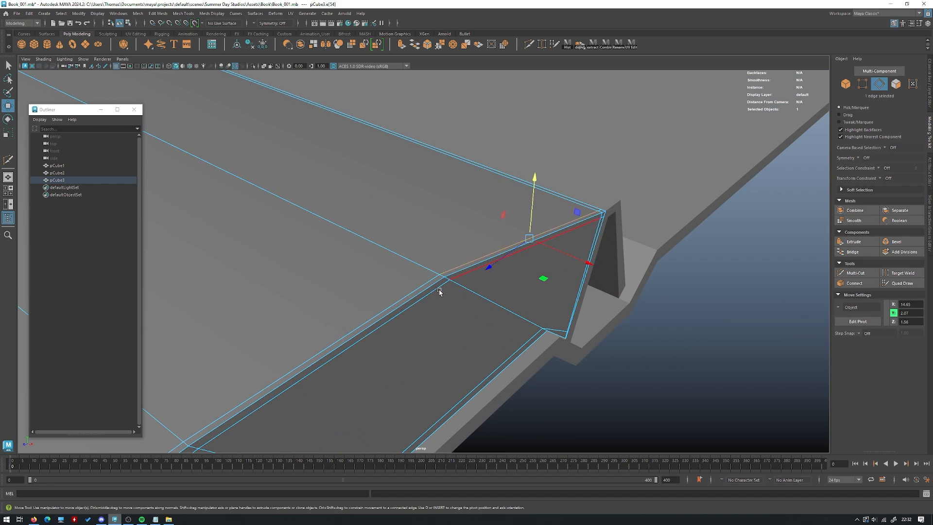
pyautogui.keyDown('alt'); pyautogui.moveTo(439, 290); pyautogui.dragTo(486, 282); pyautogui.keyUp('alt')
pyautogui.press('F8')
pyautogui.press('3')
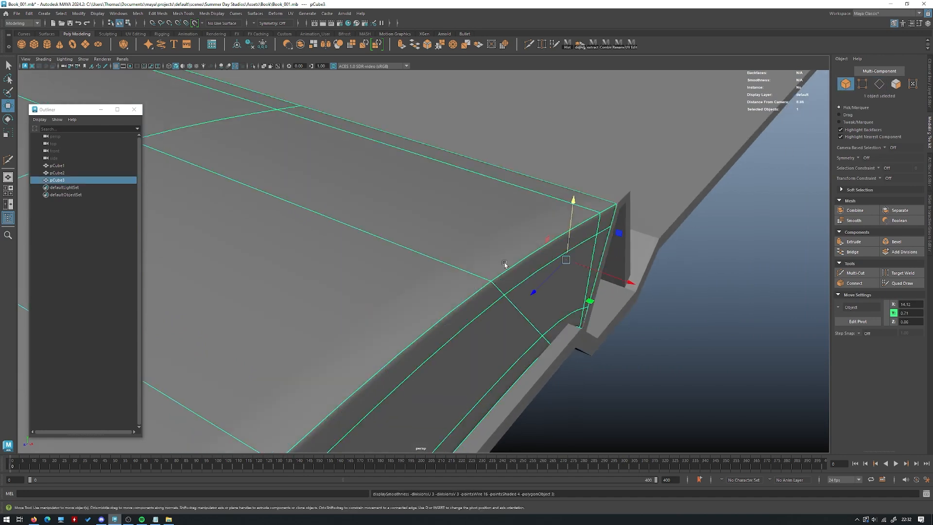
pyautogui.keyDown('alt'); pyautogui.moveTo(535, 251); pyautogui.dragTo(618, 245); pyautogui.keyUp('alt')
pyautogui.press('3')
# - Deselect the page block and examine the whole book from above, the spine end and the side
pyautogui.click(663, 371)
pyautogui.keyDown('alt'); pyautogui.moveTo(662, 371); pyautogui.dragTo(464, 283); pyautogui.keyUp('alt')
pyautogui.keyDown('alt'); pyautogui.moveTo(432, 209); pyautogui.dragTo(517, 240); pyautogui.keyUp('alt')
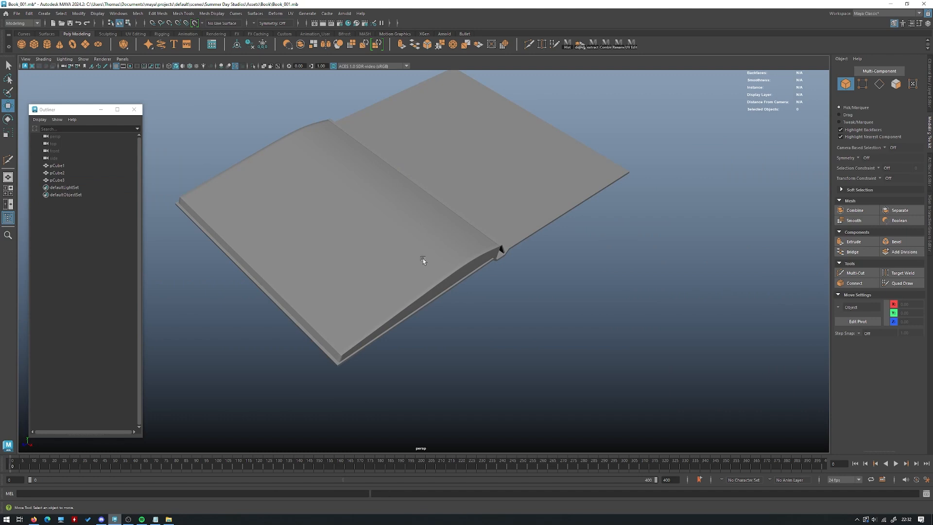
pyautogui.keyDown('alt'); pyautogui.moveTo(436, 192); pyautogui.dragTo(438, 299); pyautogui.keyUp('alt')
pyautogui.keyDown('alt'); pyautogui.moveTo(470, 215); pyautogui.dragTo(402, 191, button='right'); pyautogui.keyUp('alt')
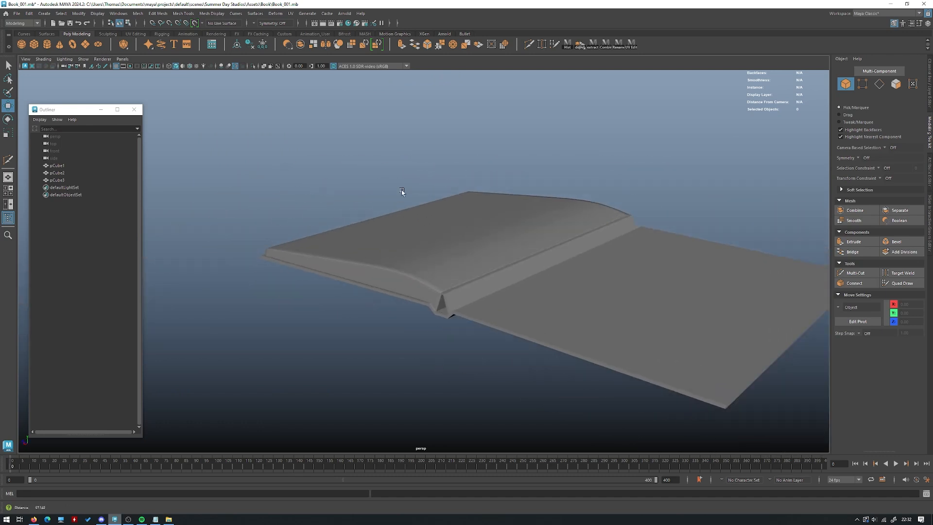
pyautogui.keyDown('alt'); pyautogui.moveTo(402, 192); pyautogui.dragTo(446, 233); pyautogui.keyUp('alt')
pyautogui.keyDown('alt'); pyautogui.moveTo(446, 234); pyautogui.dragTo(558, 327, button='right'); pyautogui.keyUp('alt')
# - Bevel the edge loops along the four spine folds of the cover with 2 segments
pyautogui.click(558, 327)
pyautogui.keyDown('alt'); pyautogui.moveTo(539, 354); pyautogui.dragTo(555, 327); pyautogui.keyUp('alt')
pyautogui.keyDown('alt'); pyautogui.moveTo(555, 327); pyautogui.dragTo(516, 262, button='middle'); pyautogui.keyUp('alt')
pyautogui.keyDown('alt'); pyautogui.moveTo(516, 261); pyautogui.dragTo(558, 333, button='right'); pyautogui.keyUp('alt')
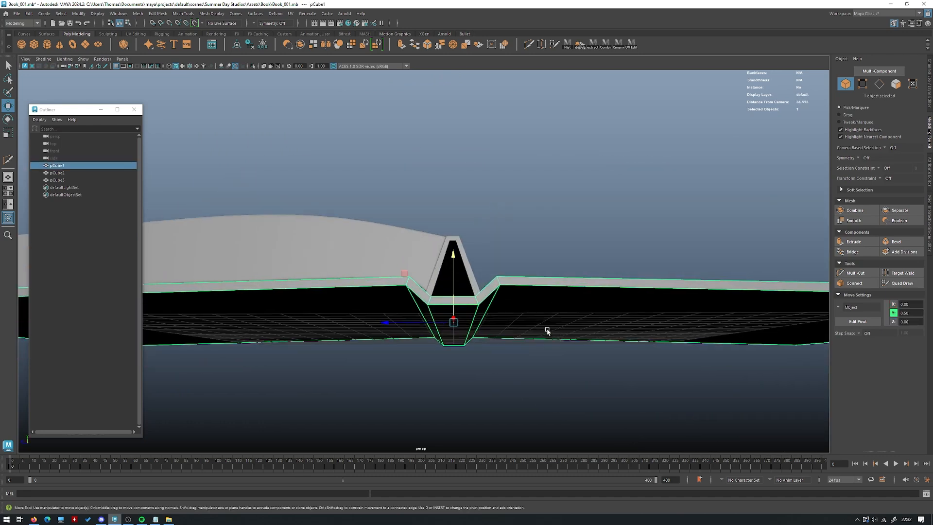
pyautogui.keyDown('alt'); pyautogui.moveTo(557, 333); pyautogui.dragTo(553, 306); pyautogui.keyUp('alt')
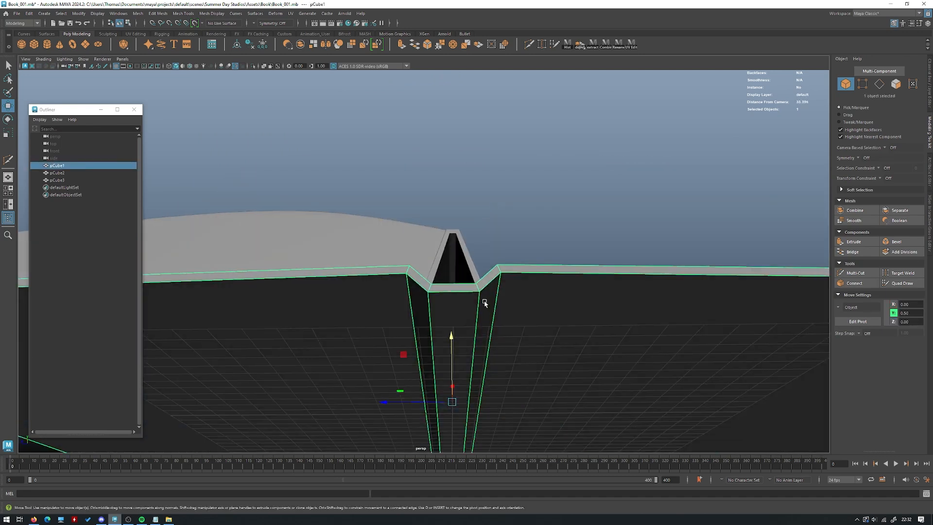
pyautogui.keyDown('alt'); pyautogui.moveTo(479, 300); pyautogui.dragTo(466, 269, button='middle'); pyautogui.keyUp('alt')
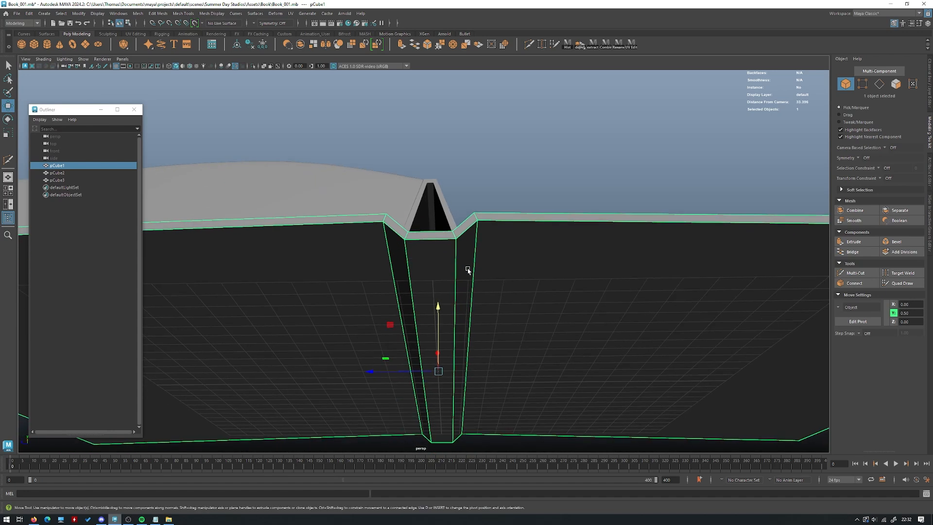
pyautogui.click(880, 84)
pyautogui.doubleClick(384, 261)
pyautogui.keyDown('shift'); pyautogui.doubleClick(416, 252); pyautogui.keyUp('shift')
pyautogui.keyDown('shift'); pyautogui.doubleClick(449, 250); pyautogui.keyUp('shift')
pyautogui.keyDown('shift'); pyautogui.doubleClick(477, 245); pyautogui.keyUp('shift')
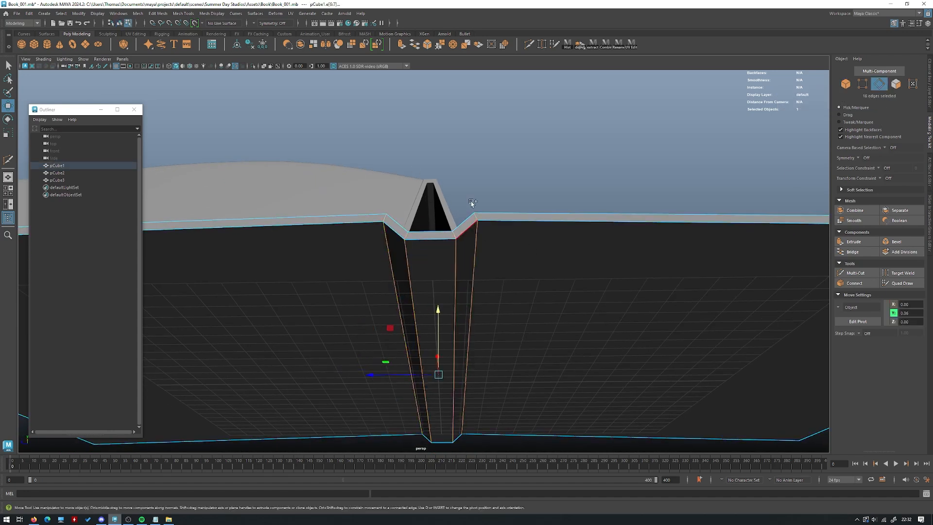
pyautogui.keyDown('alt'); pyautogui.moveTo(453, 171); pyautogui.dragTo(462, 156); pyautogui.keyUp('alt')
pyautogui.keyDown('alt'); pyautogui.moveTo(456, 188); pyautogui.dragTo(506, 256); pyautogui.keyUp('alt')
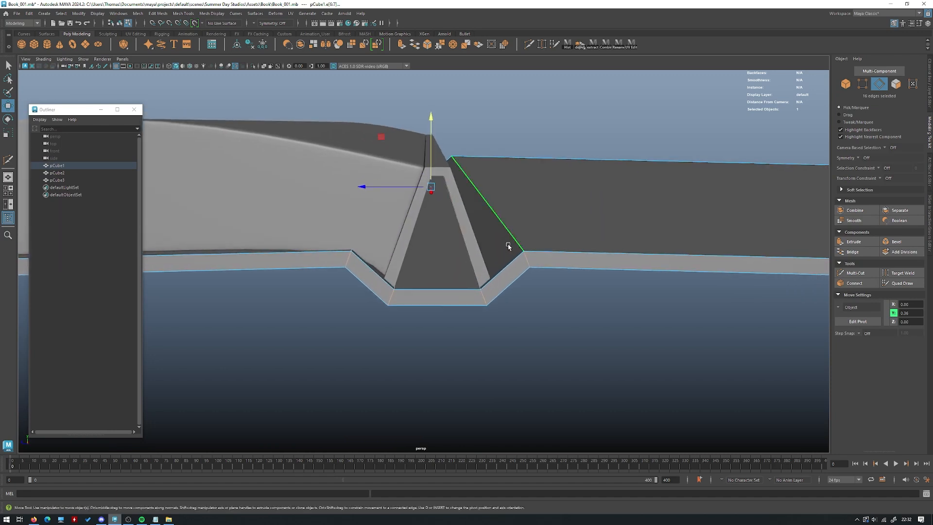
pyautogui.click(888, 244)
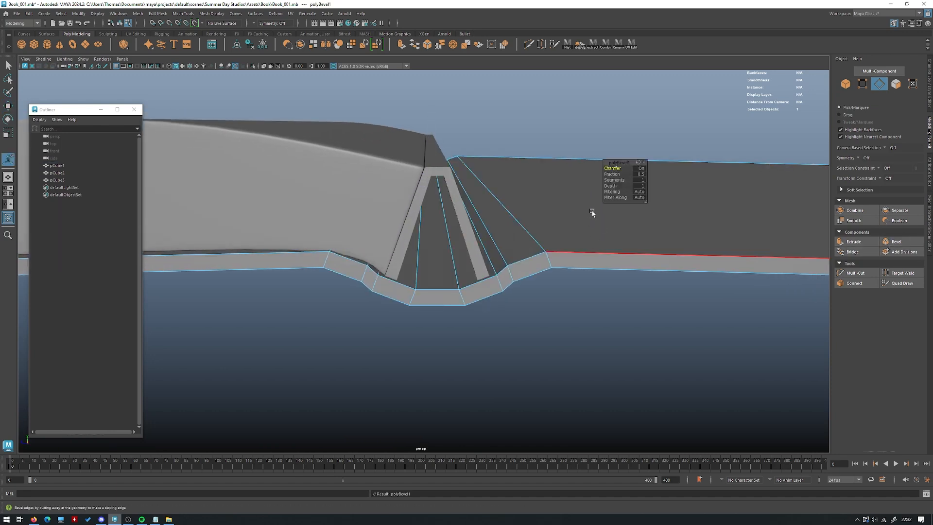
pyautogui.click(640, 180)
pyautogui.write('2')
pyautogui.press('Return')
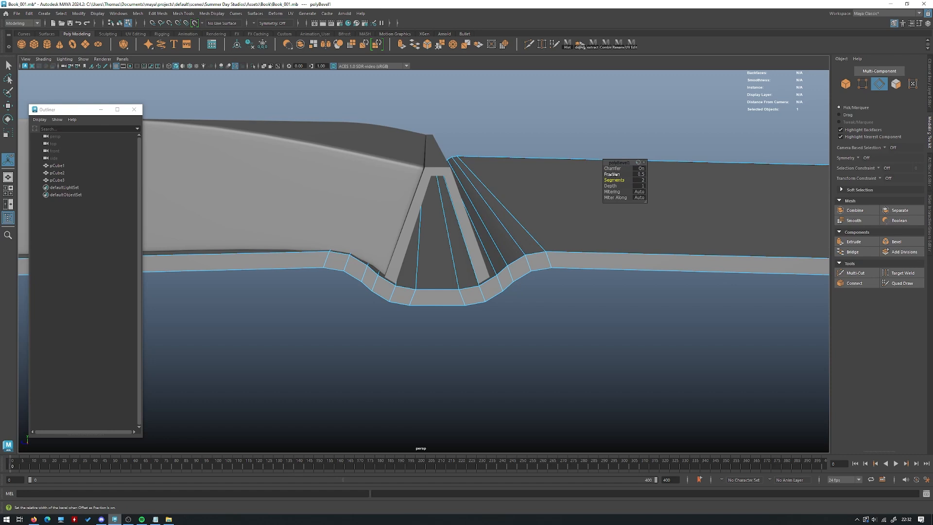
# - Narrow the spine fold bevel to a fraction of about 0.29 and return to object selection
pyautogui.moveTo(611, 174); pyautogui.dragTo(559, 172)
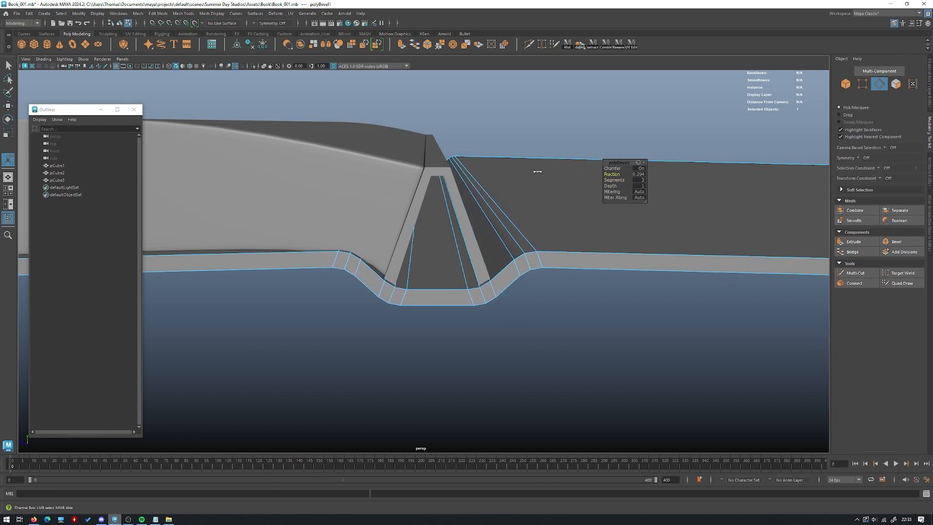
pyautogui.moveTo(515, 172); pyautogui.dragTo(512, 171)
pyautogui.scroll(-4, 629, 138)
pyautogui.press('q')
pyautogui.press('F8')
pyautogui.click(439, 120)
pyautogui.scroll(-4, 439, 120)
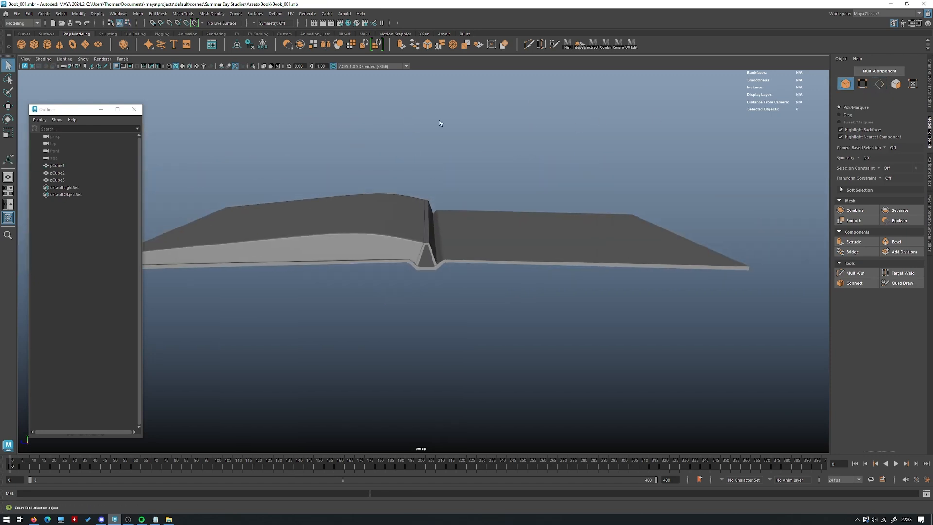
# - Select the cover and examine its bevelled spine folds beside the page block
pyautogui.scroll(-3, 440, 123)
pyautogui.keyDown('alt'); pyautogui.moveTo(437, 187); pyautogui.dragTo(418, 131); pyautogui.keyUp('alt')
pyautogui.keyDown('alt'); pyautogui.moveTo(559, 243); pyautogui.dragTo(679, 290, button='right'); pyautogui.keyUp('alt')
pyautogui.click(559, 250)
pyautogui.keyDown('alt'); pyautogui.moveTo(529, 210); pyautogui.dragTo(510, 253); pyautogui.keyUp('alt')
pyautogui.keyDown('alt'); pyautogui.moveTo(510, 252); pyautogui.dragTo(575, 264, button='right'); pyautogui.keyUp('alt')
pyautogui.keyDown('alt'); pyautogui.moveTo(575, 264); pyautogui.dragTo(370, 151); pyautogui.keyUp('alt')
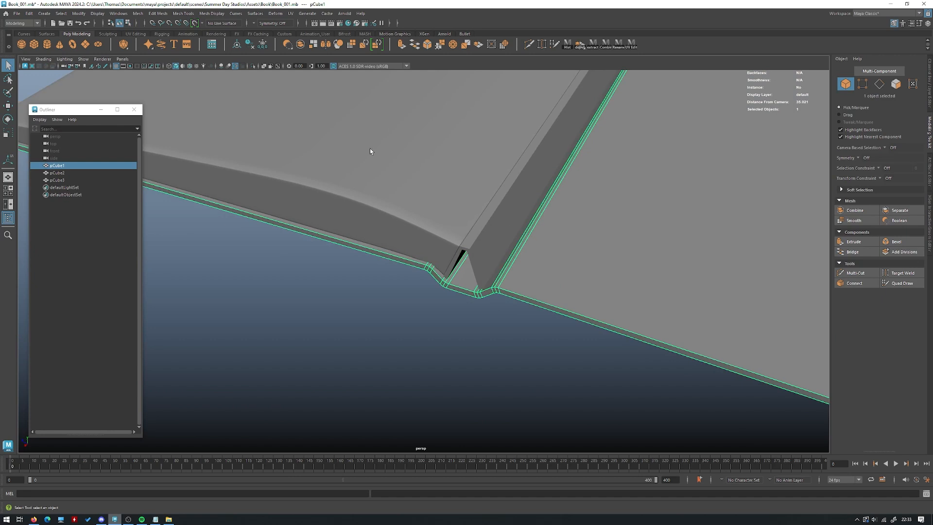
# - Cut supporting edge loops close to the borders of the cover's empty half with Multi-Cut
pyautogui.click(370, 149)
pyautogui.keyDown('alt'); pyautogui.moveTo(370, 148); pyautogui.dragTo(254, 244, button='right'); pyautogui.keyUp('alt')
pyautogui.click(253, 244)
pyautogui.keyDown('alt'); pyautogui.moveTo(491, 265); pyautogui.dragTo(537, 274); pyautogui.keyUp('alt')
pyautogui.click(537, 273)
pyautogui.keyDown('alt'); pyautogui.moveTo(538, 274); pyautogui.dragTo(427, 248, button='middle'); pyautogui.keyUp('alt')
pyautogui.keyDown('alt'); pyautogui.moveTo(428, 247); pyautogui.dragTo(476, 286, button='right'); pyautogui.keyUp('alt')
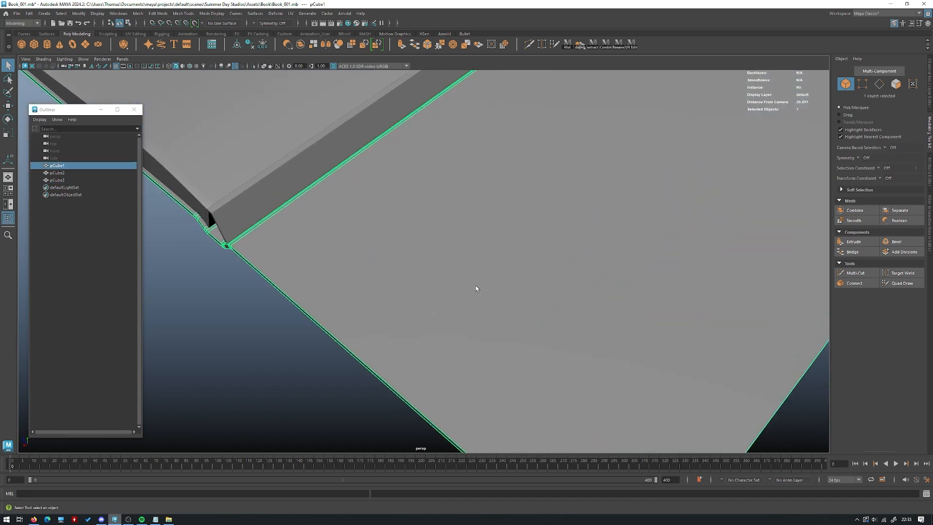
pyautogui.click(851, 273)
pyautogui.keyDown('alt'); pyautogui.moveTo(600, 359); pyautogui.dragTo(453, 257); pyautogui.keyUp('alt')
pyautogui.keyDown('alt'); pyautogui.moveTo(453, 256); pyautogui.dragTo(471, 340, button='right'); pyautogui.keyUp('alt')
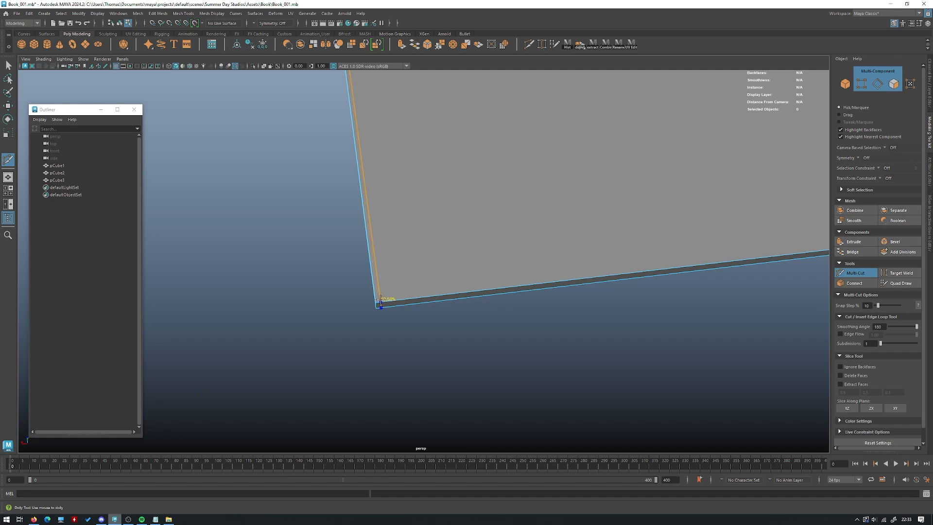
pyautogui.keyDown('alt'); pyautogui.moveTo(391, 299); pyautogui.dragTo(381, 346); pyautogui.keyUp('alt')
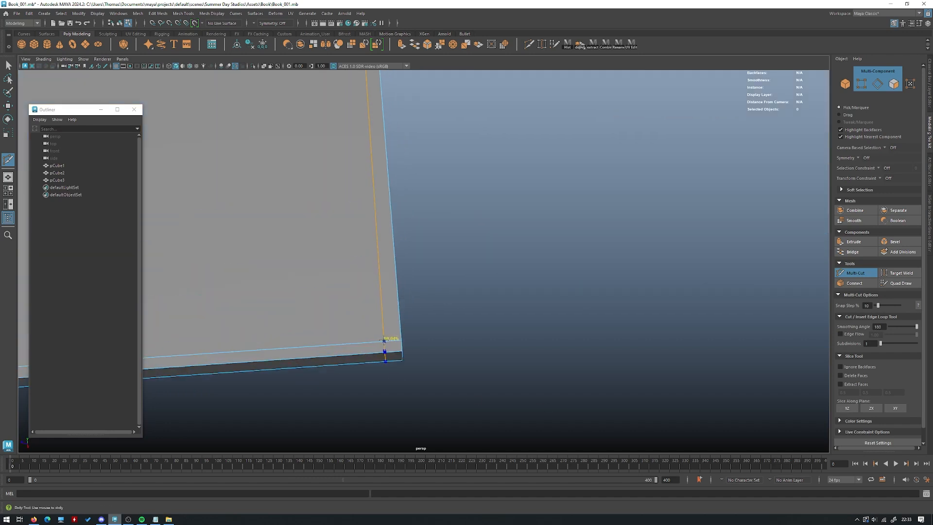
pyautogui.keyDown('ctrl'); pyautogui.click(388, 340); pyautogui.keyUp('ctrl')
# - Cut a supporting edge loop close to the border of the cover half beneath the page block
pyautogui.keyDown('alt'); pyautogui.moveTo(388, 341); pyautogui.dragTo(88, 252, button='right'); pyautogui.keyUp('alt')
pyautogui.keyDown('alt'); pyautogui.moveTo(284, 231); pyautogui.dragTo(654, 221, button='middle'); pyautogui.keyUp('alt')
pyautogui.keyDown('alt'); pyautogui.moveTo(653, 221); pyautogui.dragTo(695, 418, button='right'); pyautogui.keyUp('alt')
pyautogui.keyDown('alt'); pyautogui.moveTo(390, 427); pyautogui.dragTo(486, 298, button='middle'); pyautogui.keyUp('alt')
pyautogui.keyDown('alt'); pyautogui.moveTo(486, 298); pyautogui.dragTo(432, 246, button='right'); pyautogui.keyUp('alt')
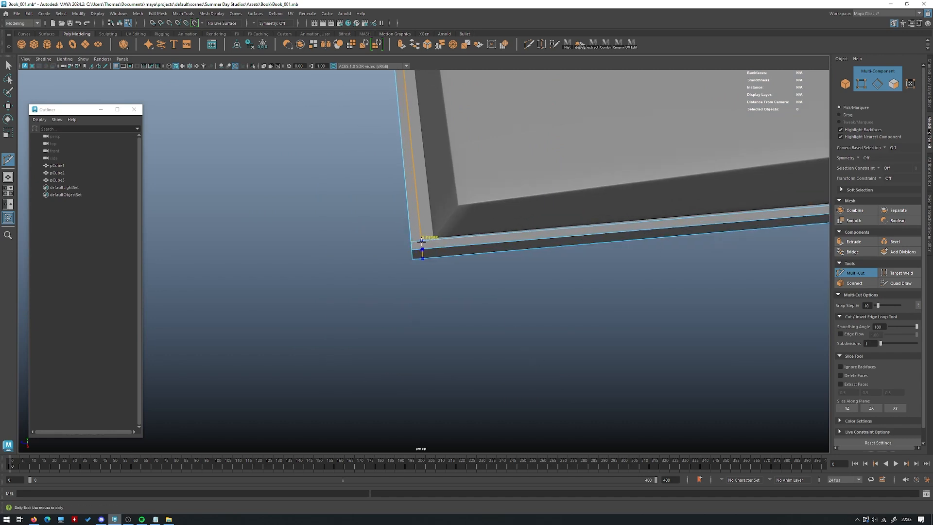
pyautogui.keyDown('alt'); pyautogui.moveTo(455, 277); pyautogui.dragTo(529, 191); pyautogui.keyUp('alt')
pyautogui.keyDown('alt'); pyautogui.moveTo(529, 191); pyautogui.dragTo(471, 293, button='middle'); pyautogui.keyUp('alt')
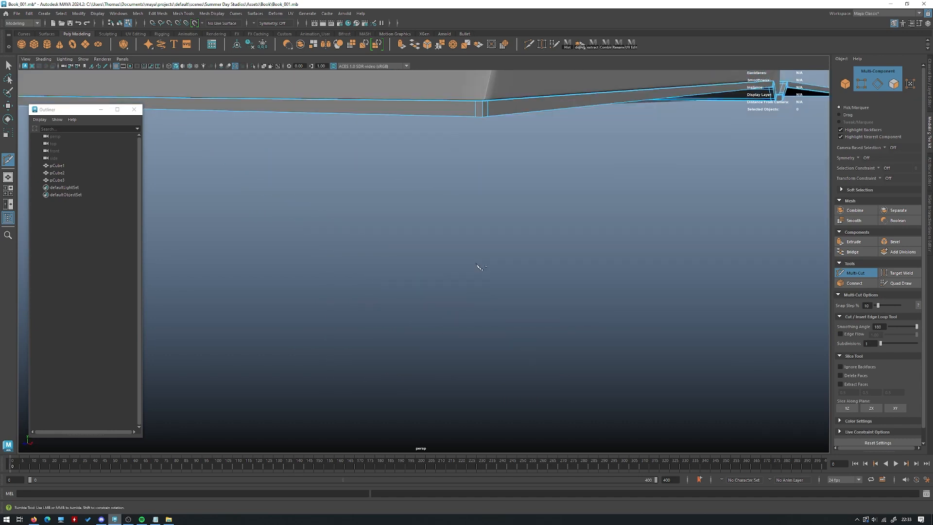
# - Cut two supporting edge loops through the cover's thickness, one near its lower face and one near its upper face
pyautogui.keyDown('alt'); pyautogui.moveTo(470, 293); pyautogui.dragTo(457, 321); pyautogui.keyUp('alt')
pyautogui.keyDown('alt'); pyautogui.moveTo(457, 321); pyautogui.dragTo(428, 253, button='middle'); pyautogui.keyUp('alt')
pyautogui.keyDown('ctrl'); pyautogui.click(401, 245); pyautogui.keyUp('ctrl')
pyautogui.keyDown('alt'); pyautogui.moveTo(401, 245); pyautogui.dragTo(413, 204, button='right'); pyautogui.keyUp('alt')
pyautogui.keyDown('alt'); pyautogui.moveTo(459, 204); pyautogui.dragTo(384, 214); pyautogui.keyUp('alt')
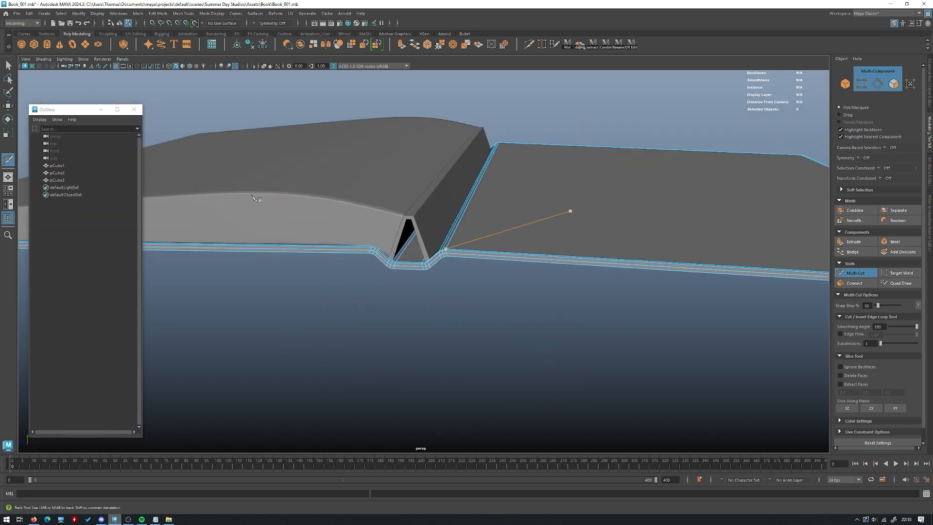
pyautogui.keyDown('alt'); pyautogui.moveTo(384, 213); pyautogui.dragTo(423, 255, button='right'); pyautogui.keyUp('alt')
pyautogui.keyDown('alt'); pyautogui.moveTo(382, 236); pyautogui.dragTo(430, 263, button='middle'); pyautogui.keyUp('alt')
pyautogui.keyDown('alt'); pyautogui.moveTo(430, 262); pyautogui.dragTo(395, 270); pyautogui.keyUp('alt')
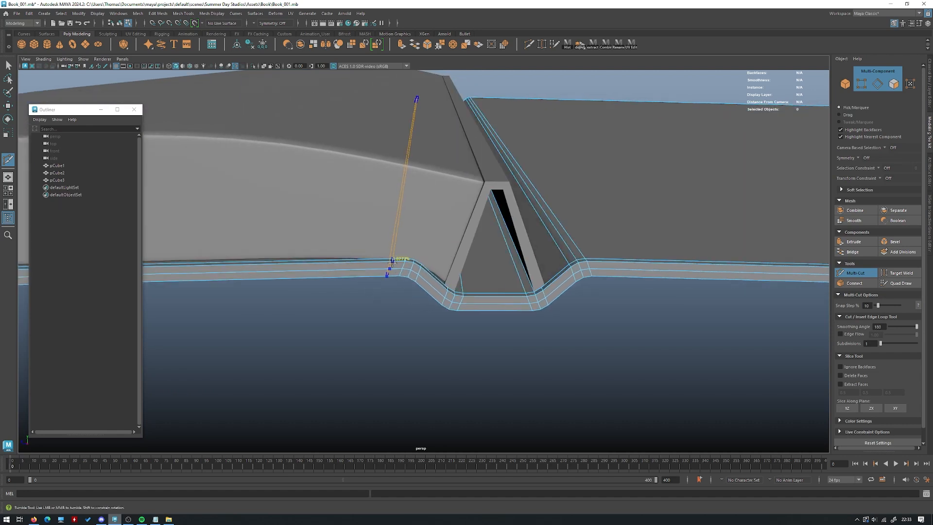
pyautogui.keyDown('alt'); pyautogui.moveTo(393, 261); pyautogui.dragTo(380, 266, button='right'); pyautogui.keyUp('alt')
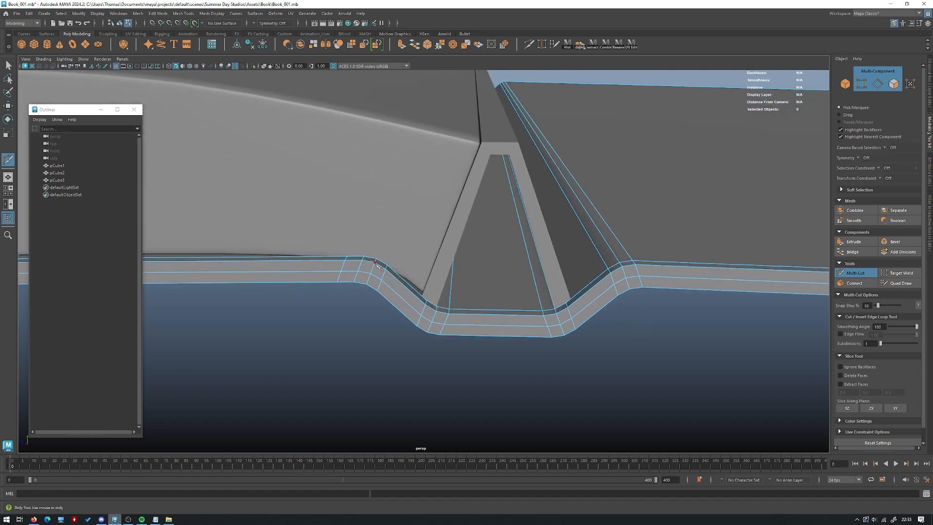
pyautogui.keyDown('alt'); pyautogui.moveTo(454, 266); pyautogui.dragTo(574, 276, button='middle'); pyautogui.keyUp('alt')
pyautogui.click(566, 269)
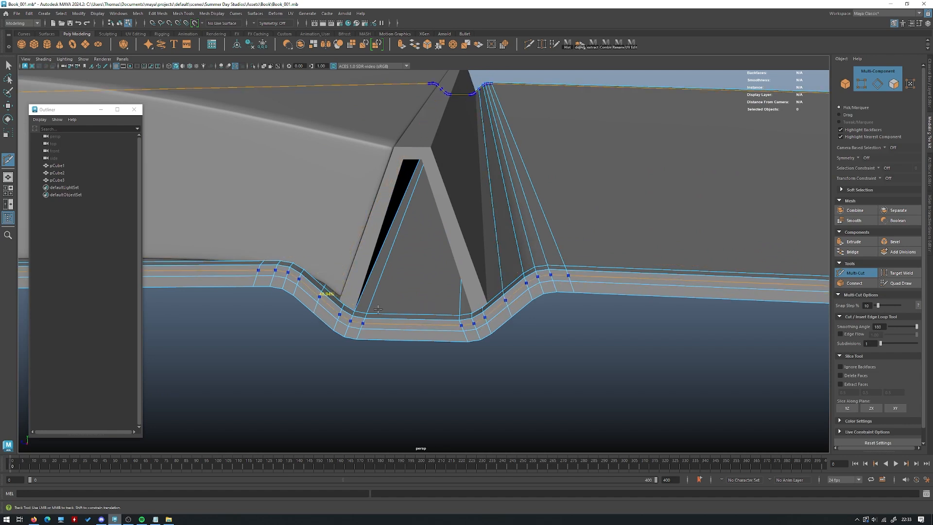
pyautogui.keyDown('ctrl'); pyautogui.click(440, 315); pyautogui.keyUp('ctrl')
# - Cut a supporting edge loop across the cover close to the remaining border at its outer corner
pyautogui.keyDown('alt'); pyautogui.moveTo(549, 253); pyautogui.dragTo(490, 228, button='right'); pyautogui.keyUp('alt')
pyautogui.keyDown('alt'); pyautogui.moveTo(622, 214); pyautogui.dragTo(509, 208); pyautogui.keyUp('alt')
pyautogui.keyDown('alt'); pyautogui.moveTo(508, 208); pyautogui.dragTo(500, 198, button='middle'); pyautogui.keyUp('alt')
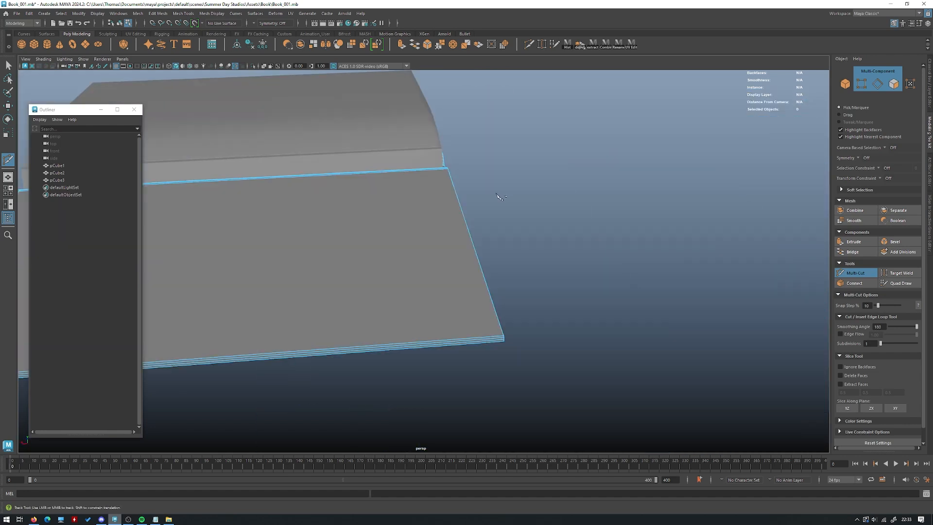
pyautogui.keyDown('alt'); pyautogui.moveTo(500, 198); pyautogui.dragTo(457, 228); pyautogui.keyUp('alt')
pyautogui.keyDown('alt'); pyautogui.moveTo(457, 229); pyautogui.dragTo(455, 189, button='middle'); pyautogui.keyUp('alt')
pyautogui.keyDown('alt'); pyautogui.moveTo(455, 188); pyautogui.dragTo(448, 323, button='right'); pyautogui.keyUp('alt')
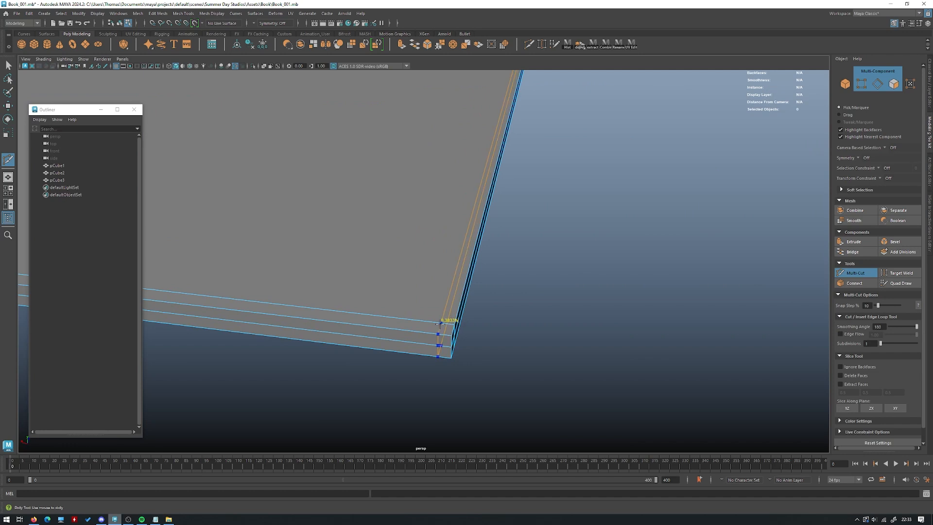
pyautogui.keyDown('ctrl'); pyautogui.click(440, 325); pyautogui.keyUp('ctrl')
# - Leave Multi-Cut, display the cover in smooth mesh preview and deselect it
pyautogui.keyDown('alt'); pyautogui.moveTo(617, 265); pyautogui.dragTo(253, 226, button='right'); pyautogui.keyUp('alt')
pyautogui.keyDown('alt'); pyautogui.moveTo(253, 226); pyautogui.dragTo(443, 236, button='middle'); pyautogui.keyUp('alt')
pyautogui.press('w')
pyautogui.press('3')
pyautogui.click(724, 163)
# - Examine the smoothed cover's corners, its spine folds and the fit of the page block from several angles
pyautogui.keyDown('alt'); pyautogui.moveTo(724, 162); pyautogui.dragTo(558, 204, button='right'); pyautogui.keyUp('alt')
pyautogui.keyDown('alt'); pyautogui.moveTo(558, 204); pyautogui.dragTo(518, 312); pyautogui.keyUp('alt')
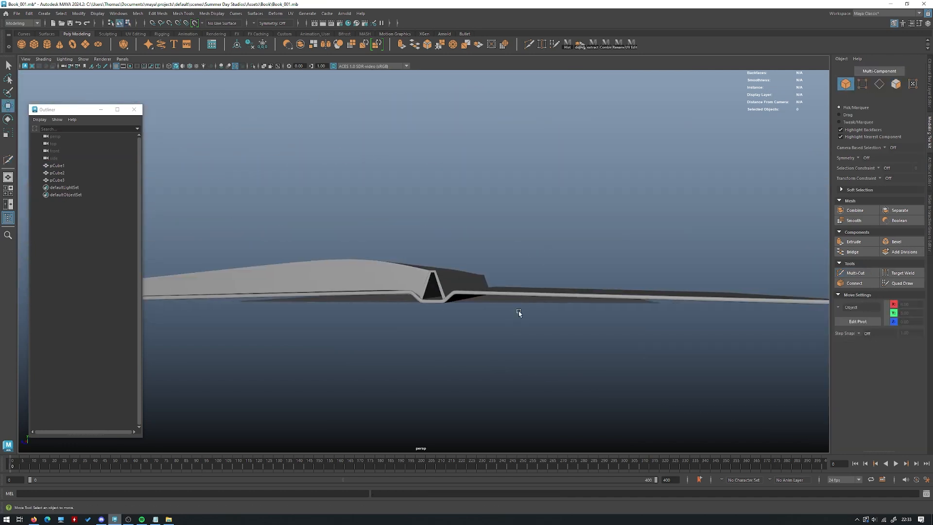
pyautogui.keyDown('alt'); pyautogui.moveTo(518, 313); pyautogui.dragTo(622, 378, button='right'); pyautogui.keyUp('alt')
pyautogui.keyDown('alt'); pyautogui.moveTo(621, 378); pyautogui.dragTo(563, 230); pyautogui.keyUp('alt')
pyautogui.keyDown('alt'); pyautogui.moveTo(460, 393); pyautogui.dragTo(367, 371); pyautogui.keyUp('alt')
pyautogui.keyDown('alt'); pyautogui.moveTo(366, 371); pyautogui.dragTo(422, 307, button='middle'); pyautogui.keyUp('alt')
pyautogui.keyDown('alt'); pyautogui.moveTo(423, 306); pyautogui.dragTo(493, 338); pyautogui.keyUp('alt')
pyautogui.keyDown('alt'); pyautogui.moveTo(586, 226); pyautogui.dragTo(477, 227, button='right'); pyautogui.keyUp('alt')
pyautogui.keyDown('alt'); pyautogui.moveTo(477, 227); pyautogui.dragTo(500, 272); pyautogui.keyUp('alt')
pyautogui.keyDown('alt'); pyautogui.moveTo(500, 272); pyautogui.dragTo(583, 308, button='right'); pyautogui.keyUp('alt')
pyautogui.keyDown('alt'); pyautogui.moveTo(583, 308); pyautogui.dragTo(557, 276); pyautogui.keyUp('alt')
pyautogui.click(440, 292)
pyautogui.keyDown('alt'); pyautogui.moveTo(441, 275); pyautogui.dragTo(450, 301); pyautogui.keyUp('alt')
pyautogui.keyDown('alt'); pyautogui.moveTo(442, 250); pyautogui.dragTo(382, 253); pyautogui.keyUp('alt')
# - Move the page block's lower vertices at the spine fold slightly toward the spine wedge and check them in smooth preview
pyautogui.click(364, 276)
pyautogui.press('F9')
pyautogui.press('4')
pyautogui.keyDown('alt'); pyautogui.moveTo(377, 319); pyautogui.dragTo(424, 257); pyautogui.keyUp('alt')
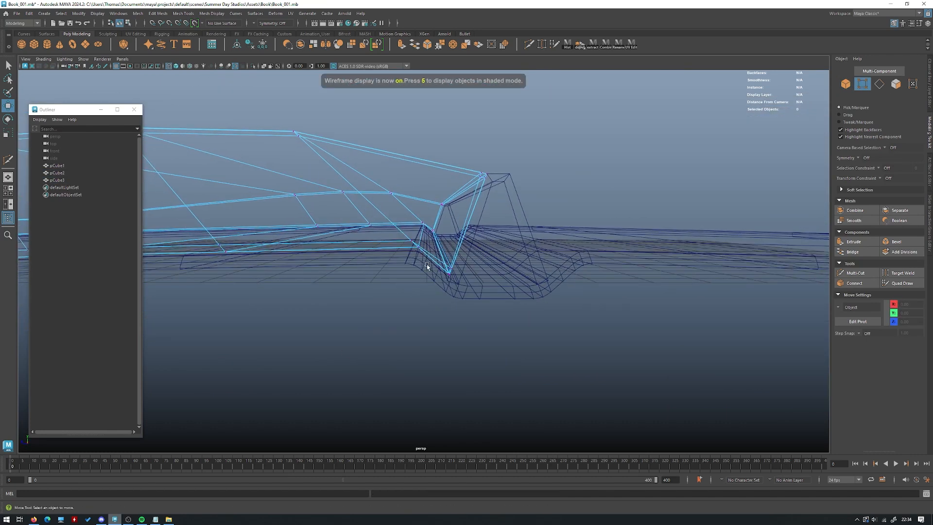
pyautogui.moveTo(398, 220); pyautogui.dragTo(397, 219)
pyautogui.press('5')
pyautogui.press('e')
pyautogui.moveTo(446, 192); pyautogui.dragTo(499, 203)
pyautogui.press('w')
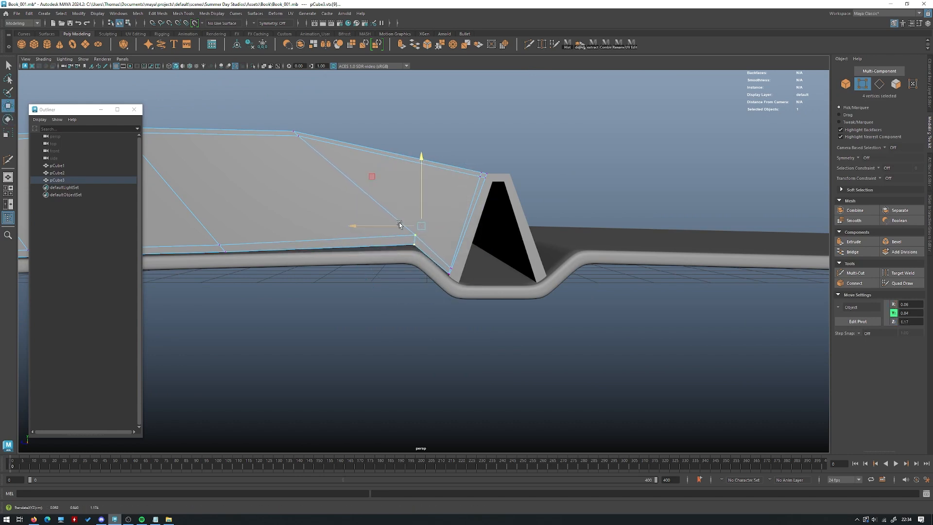
pyautogui.press('3')
pyautogui.press('1')
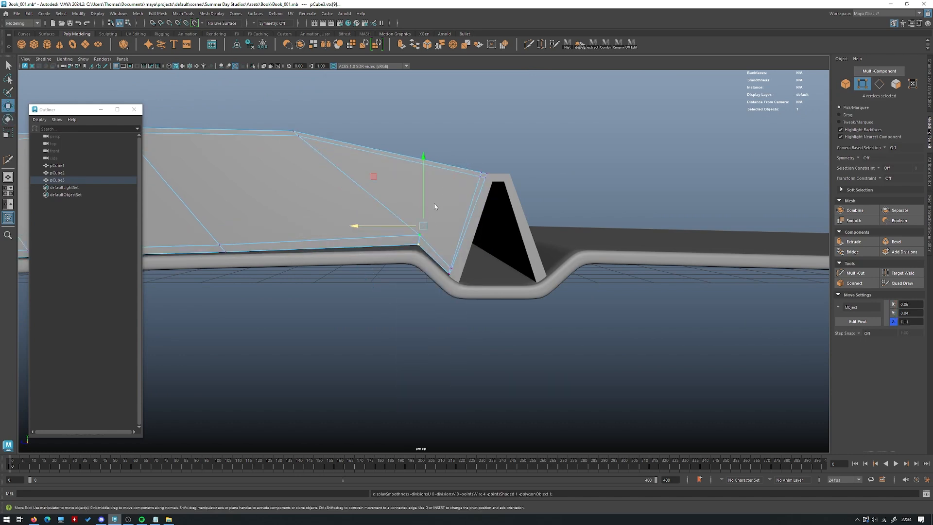
# - Insert an edge loop through the page block near the spine and slide its upper vertices down the curve toward the spine
pyautogui.moveTo(434, 203); pyautogui.dragTo(458, 190, button='right')
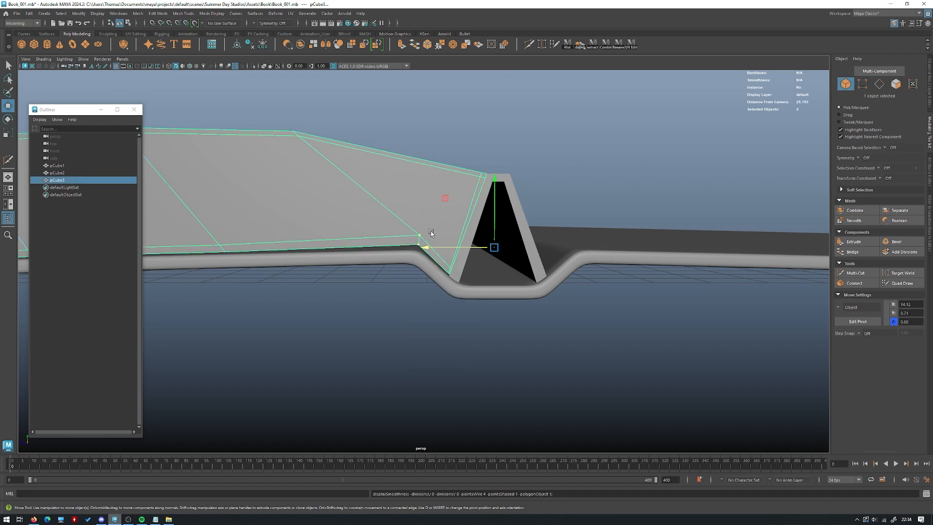
pyautogui.keyDown('shift'); pyautogui.moveTo(430, 232); pyautogui.dragTo(397, 238, button='right'); pyautogui.keyUp('shift')
pyautogui.moveTo(435, 248); pyautogui.dragTo(440, 156)
pyautogui.moveTo(385, 170); pyautogui.dragTo(392, 158, button='right')
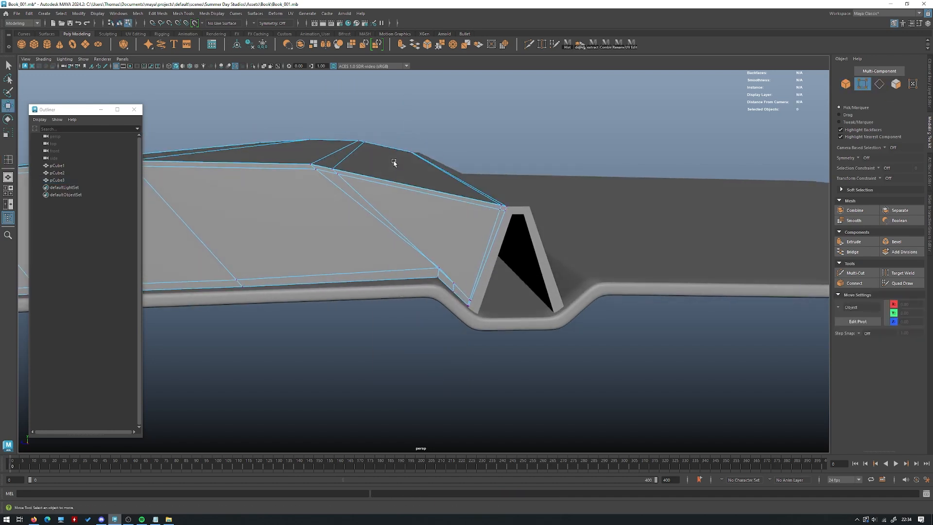
pyautogui.press('4')
pyautogui.press('w')
pyautogui.keyDown('alt'); pyautogui.moveTo(384, 184); pyautogui.dragTo(366, 153); pyautogui.keyUp('alt')
pyautogui.keyDown('alt'); pyautogui.moveTo(366, 155); pyautogui.dragTo(347, 174); pyautogui.keyUp('alt')
pyautogui.press('5')
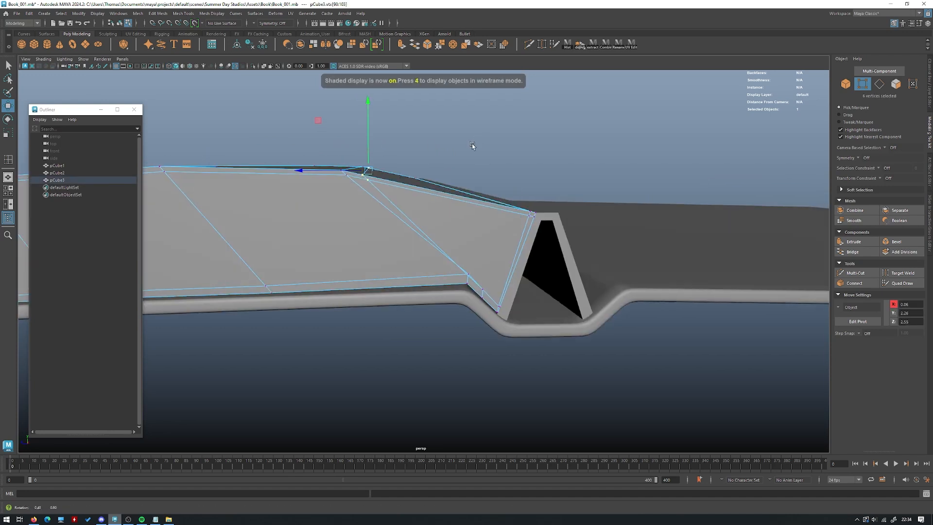
pyautogui.moveTo(473, 145); pyautogui.dragTo(474, 180, button='middle')
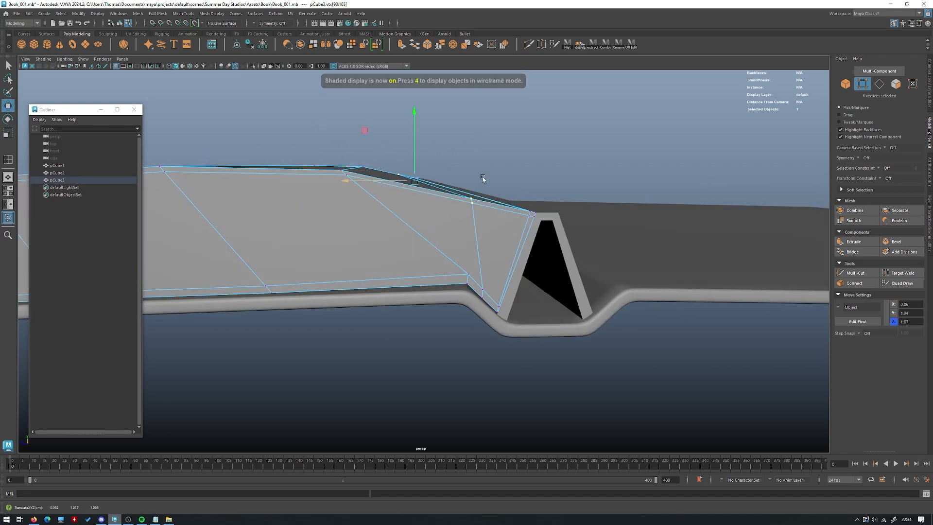
# - Display the page block in smooth mesh preview, deselect it and check its fit against the wedge and cover
pyautogui.press('3')
pyautogui.press('F8')
pyautogui.click(396, 123)
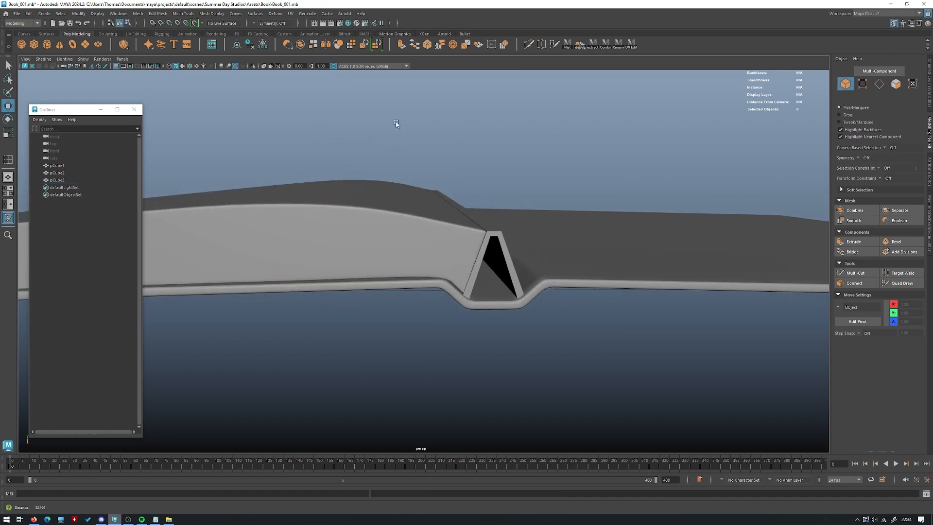
pyautogui.scroll(-5, 384, 131)
pyautogui.scroll(8, 437, 161)
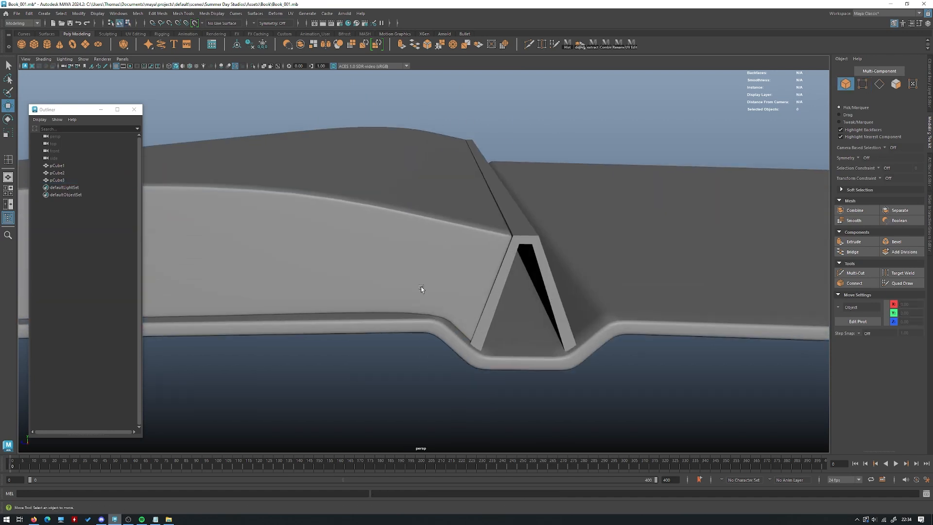
pyautogui.click(421, 288)
pyautogui.keyDown('alt'); pyautogui.moveTo(420, 289); pyautogui.dragTo(608, 139); pyautogui.keyUp('alt')
# - Insert supporting edge loops around the spine wedge's end frame and near the lower ends of its legs
pyautogui.click(488, 240)
pyautogui.keyDown('alt'); pyautogui.moveTo(545, 224); pyautogui.dragTo(475, 280); pyautogui.keyUp('alt')
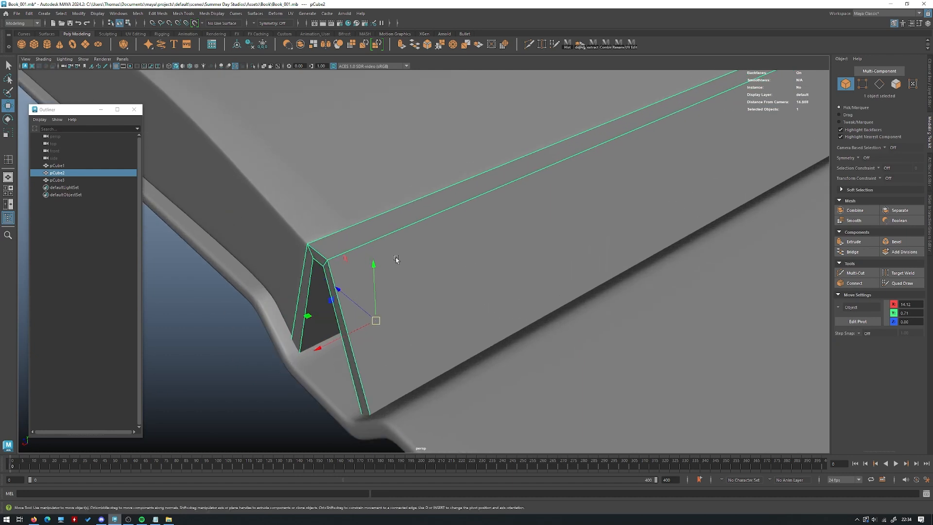
pyautogui.press('g')
pyautogui.moveTo(334, 257); pyautogui.dragTo(330, 259)
pyautogui.moveTo(330, 260)
pyautogui.keyDown('alt'); pyautogui.mouseDown()
pyautogui.moveTo(368, 255)
pyautogui.moveTo(449, 221)
pyautogui.moveTo(393, 269)
pyautogui.moveTo(357, 326)
pyautogui.moveTo(428, 263)
pyautogui.moveTo(453, 195)
pyautogui.mouseUp(); pyautogui.keyUp('alt')
pyautogui.click(460, 197)
pyautogui.click(351, 329)
pyautogui.press('4')
pyautogui.press('5')
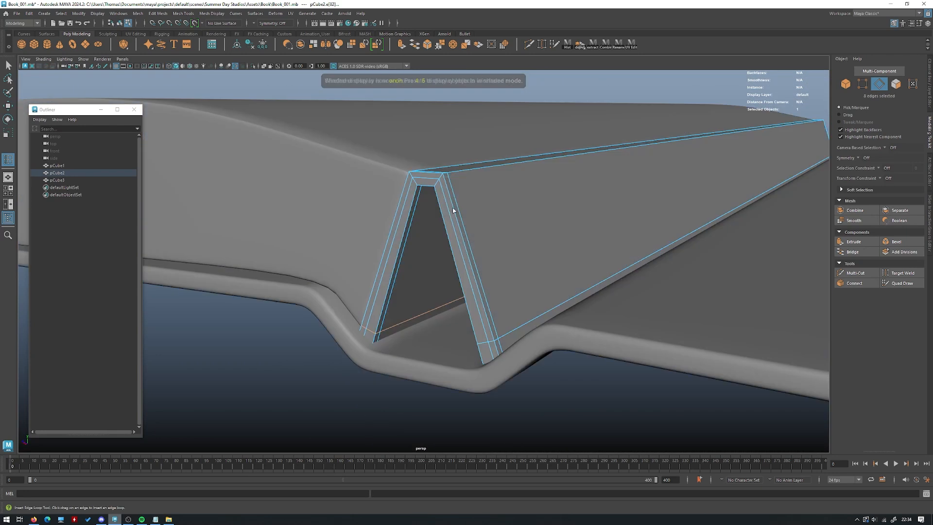
# - Insert supporting edge loops near the top of both wedge legs and undo the surplus loop
pyautogui.click(450, 193)
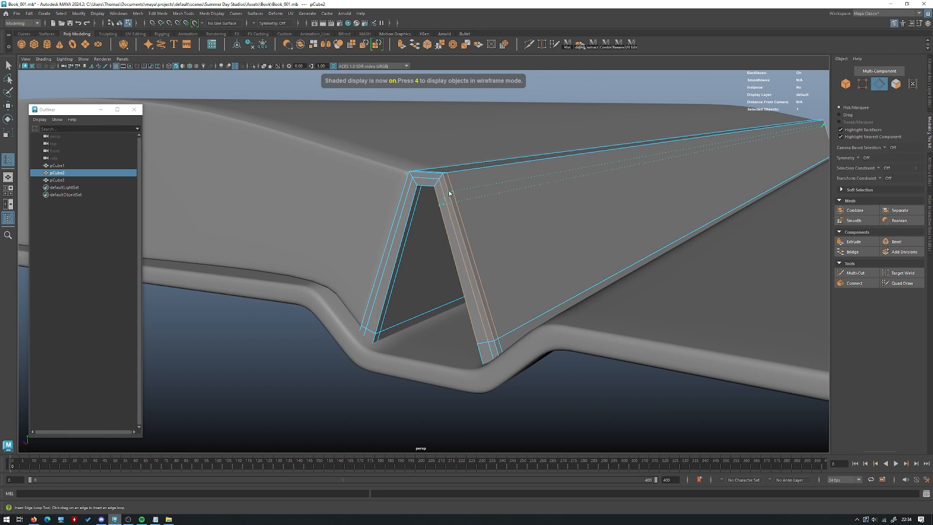
pyautogui.click(449, 193)
pyautogui.click(417, 196)
pyautogui.keyDown('alt'); pyautogui.moveTo(416, 196); pyautogui.dragTo(427, 226); pyautogui.keyUp('alt')
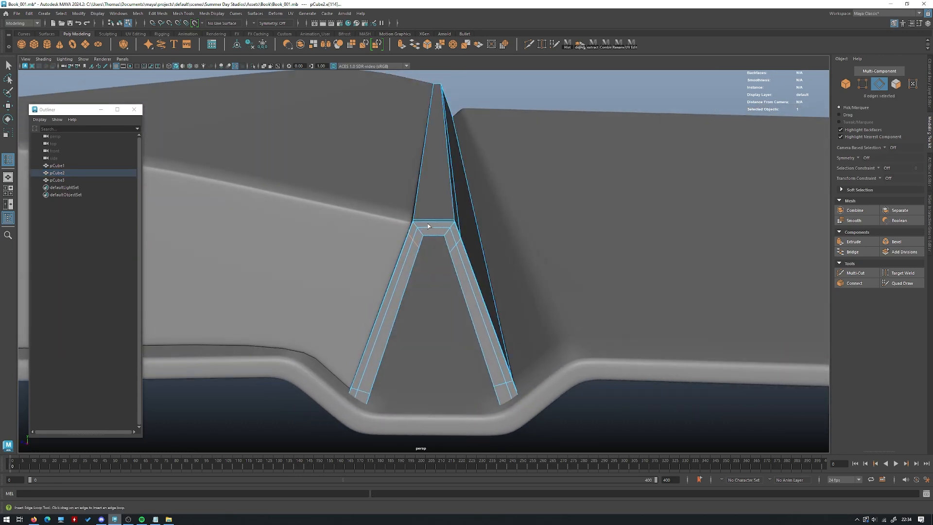
pyautogui.press('w')
pyautogui.hotkey('ctrl', 'z')
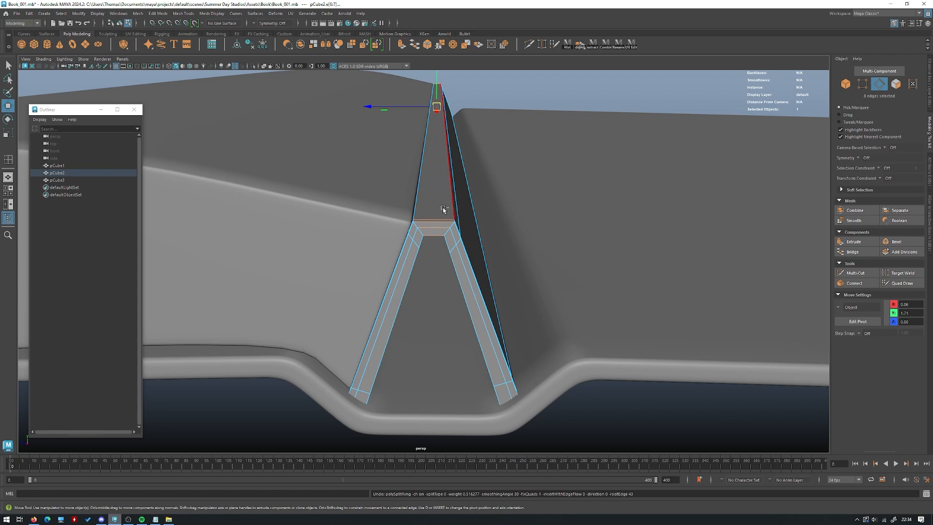
# - Cut an edge loop at the wedge's narrow top with Multi-Cut, then display the wedge in smooth preview and deselect it
pyautogui.click(856, 272)
pyautogui.keyDown('ctrl'); pyautogui.click(437, 208); pyautogui.keyUp('ctrl')
pyautogui.press('w')
pyautogui.click(845, 84)
pyautogui.press('3')
pyautogui.click(654, 107)
# - Delete the construction history of the page block
pyautogui.scroll(-7, 584, 146)
pyautogui.keyDown('alt'); pyautogui.moveTo(523, 177); pyautogui.dragTo(481, 209); pyautogui.keyUp('alt')
pyautogui.keyDown('alt'); pyautogui.moveTo(481, 209); pyautogui.dragTo(442, 212, button='right'); pyautogui.keyUp('alt')
pyautogui.keyDown('alt'); pyautogui.moveTo(442, 212); pyautogui.dragTo(495, 233); pyautogui.keyUp('alt')
pyautogui.keyDown('alt'); pyautogui.moveTo(496, 234); pyautogui.dragTo(756, 348, button='right'); pyautogui.keyUp('alt')
pyautogui.click(398, 243)
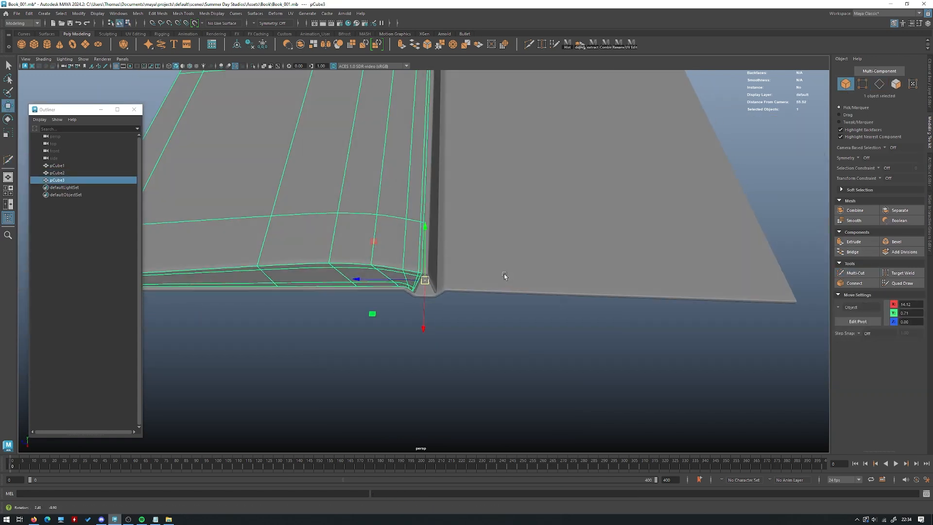
pyautogui.keyDown('alt'); pyautogui.moveTo(505, 277); pyautogui.dragTo(500, 260); pyautogui.keyUp('alt')
pyautogui.keyDown('alt'); pyautogui.moveTo(501, 260); pyautogui.dragTo(532, 328, button='right'); pyautogui.keyUp('alt')
pyautogui.keyDown('alt'); pyautogui.moveTo(531, 328); pyautogui.dragTo(533, 306); pyautogui.keyUp('alt')
pyautogui.click(928, 77)
pyautogui.keyDown('alt'); pyautogui.moveTo(559, 202); pyautogui.dragTo(585, 188); pyautogui.keyUp('alt')
pyautogui.hotkey('alt', 'shift', 'd')
# - Move the page block's pivot to the grid centre on the spine line, using grid snapping in the wireframe top view
pyautogui.moveTo(440, 318)
pyautogui.keyDown('alt'); pyautogui.mouseDown()
pyautogui.moveTo(430, 322)
pyautogui.moveTo(437, 291)
pyautogui.moveTo(519, 263)
pyautogui.mouseUp(); pyautogui.keyUp('alt')
pyautogui.press('4')
pyautogui.press('5')
pyautogui.keyDown('alt'); pyautogui.moveTo(519, 262); pyautogui.dragTo(369, 202, button='right'); pyautogui.keyUp('alt')
pyautogui.press('space')
pyautogui.press('space')
pyautogui.keyDown('alt'); pyautogui.moveTo(473, 206); pyautogui.dragTo(603, 260, button='right'); pyautogui.keyUp('alt')
pyautogui.keyDown('alt'); pyautogui.moveTo(606, 261); pyautogui.dragTo(592, 265, button='middle'); pyautogui.keyUp('alt')
pyautogui.keyDown('alt'); pyautogui.moveTo(528, 248); pyautogui.dragTo(559, 260, button='right'); pyautogui.keyUp('alt')
pyautogui.press('4')
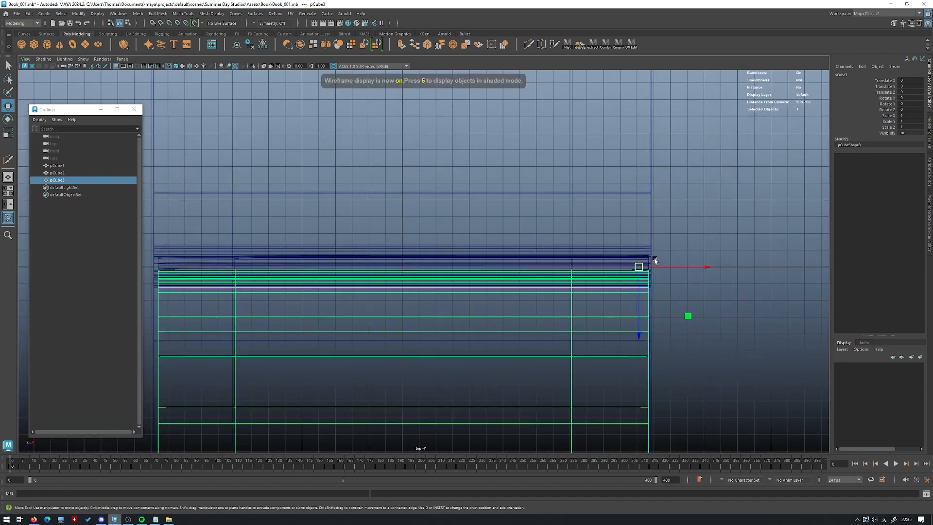
pyautogui.press('d')
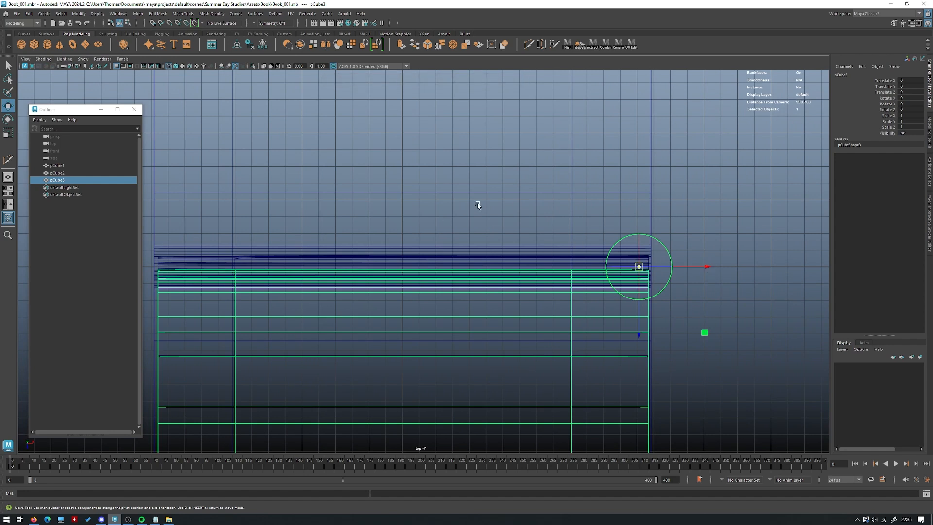
pyautogui.scroll(-2, 477, 204)
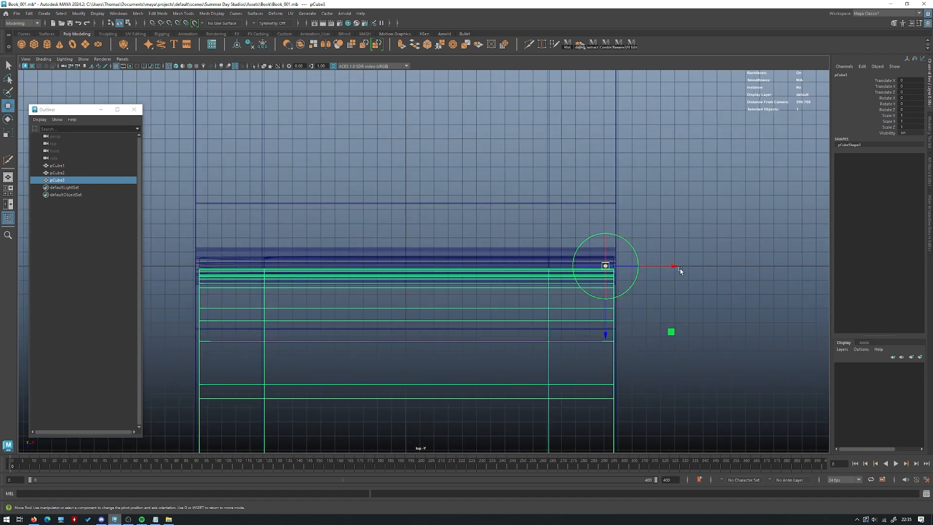
pyautogui.moveTo(674, 265); pyautogui.dragTo(456, 267)
pyautogui.press('x')
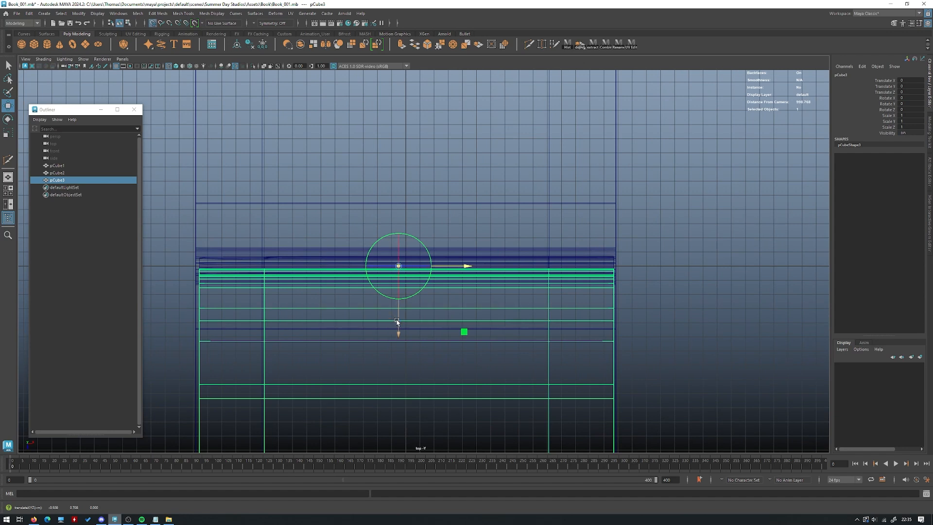
pyautogui.click(398, 321)
pyautogui.moveTo(445, 267); pyautogui.dragTo(402, 256)
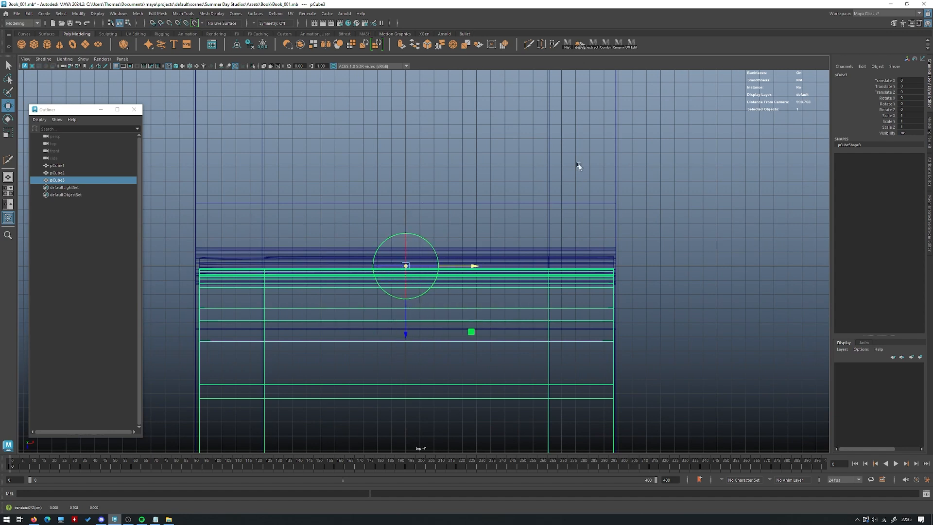
# - Return to the perspective view and duplicate the page block
pyautogui.press('space')
pyautogui.keyDown('alt'); pyautogui.moveTo(629, 170); pyautogui.dragTo(700, 266); pyautogui.keyUp('alt')
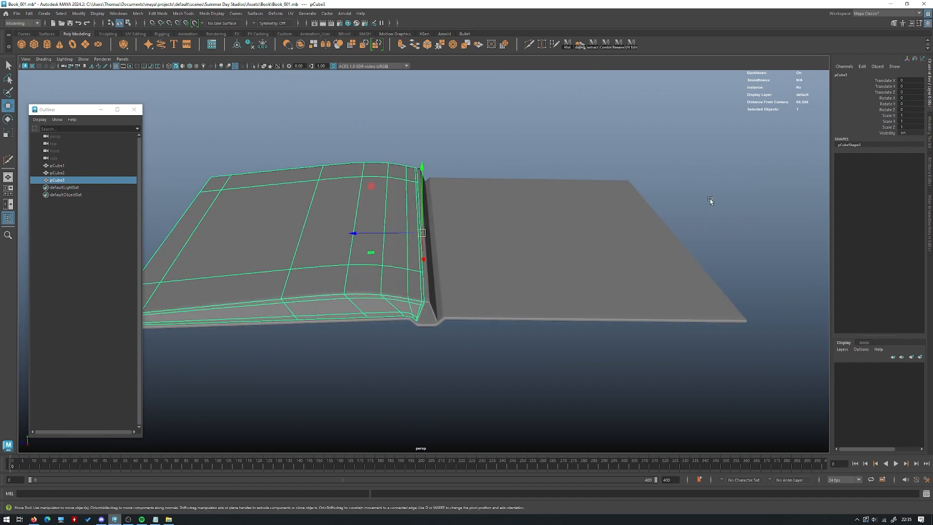
pyautogui.hotkey('ctrl', 'd')
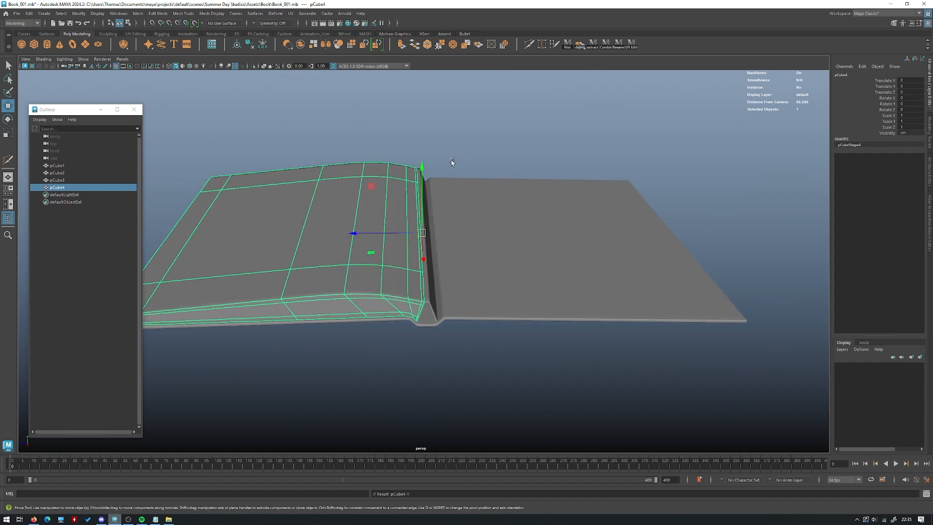
pyautogui.moveTo(396, 228); pyautogui.dragTo(443, 227)
pyautogui.hotkey('ctrl', 'z')
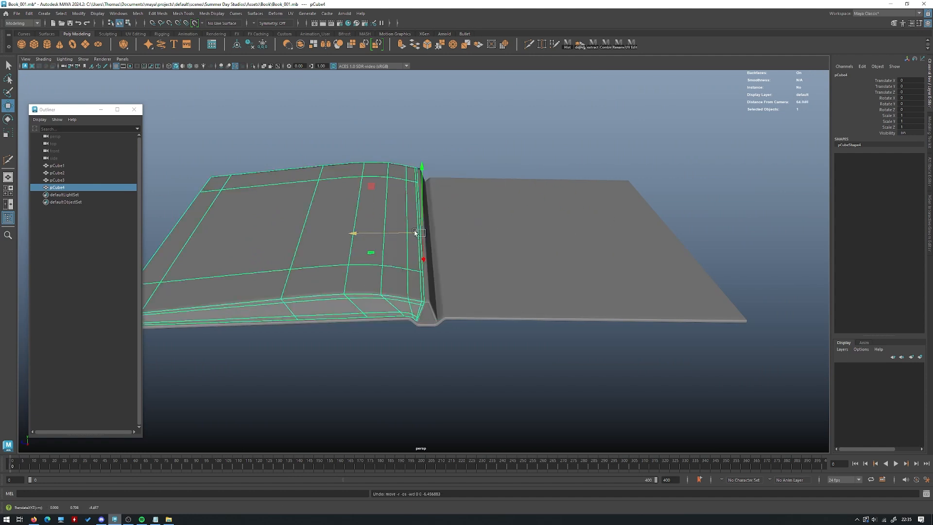
pyautogui.press('r')
pyautogui.moveTo(359, 236); pyautogui.dragTo(356, 233)
pyautogui.hotkey('ctrl', 'z')
# - Mirror the duplicated page block onto the cover's other half with Scale Z -1 and freeze its transformations
pyautogui.write('-1')
pyautogui.press('Return')
pyautogui.press('w')
pyautogui.click(79, 13)
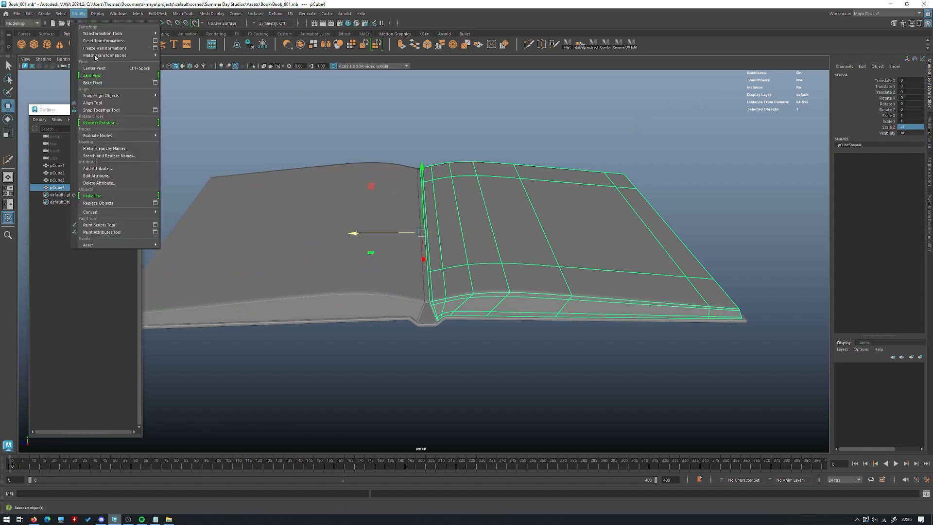
pyautogui.click(92, 49)
# - Deselect the mirrored page block and examine how both page halves meet at the spine and sit on the cover
pyautogui.click(646, 137)
pyautogui.scroll(-5, 642, 140)
pyautogui.keyDown('alt'); pyautogui.moveTo(597, 189); pyautogui.dragTo(576, 162); pyautogui.keyUp('alt')
pyautogui.scroll(5, 632, 219)
pyautogui.keyDown('alt'); pyautogui.moveTo(666, 252); pyautogui.dragTo(639, 262); pyautogui.keyUp('alt')
pyautogui.scroll(-4, 515, 300)
pyautogui.keyDown('alt'); pyautogui.moveTo(509, 301); pyautogui.dragTo(588, 284); pyautogui.keyUp('alt')
pyautogui.keyDown('alt'); pyautogui.moveTo(588, 284); pyautogui.dragTo(821, 324, button='right'); pyautogui.keyUp('alt')
pyautogui.keyDown('alt'); pyautogui.moveTo(603, 316); pyautogui.dragTo(529, 319); pyautogui.keyUp('alt')
pyautogui.keyDown('alt'); pyautogui.moveTo(529, 319); pyautogui.dragTo(314, 274, button='right'); pyautogui.keyUp('alt')
pyautogui.keyDown('alt'); pyautogui.moveTo(313, 275); pyautogui.dragTo(369, 283); pyautogui.keyUp('alt')
pyautogui.keyDown('alt'); pyautogui.moveTo(452, 309); pyautogui.dragTo(486, 316, button='right'); pyautogui.keyUp('alt')
pyautogui.keyDown('alt'); pyautogui.moveTo(486, 317); pyautogui.dragTo(530, 340); pyautogui.keyUp('alt')
pyautogui.keyDown('alt'); pyautogui.moveTo(529, 341); pyautogui.dragTo(566, 357, button='right'); pyautogui.keyUp('alt')
pyautogui.keyDown('alt'); pyautogui.moveTo(566, 357); pyautogui.dragTo(510, 324); pyautogui.keyUp('alt')
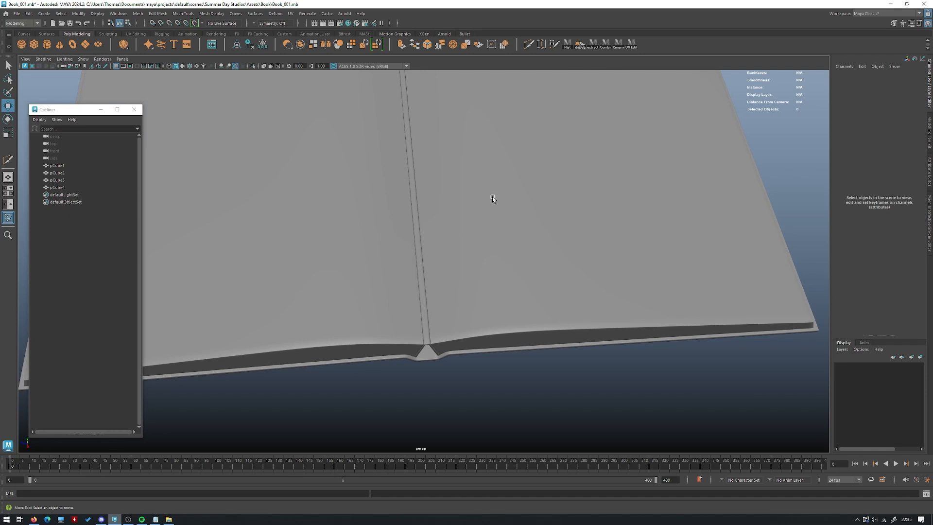
pyautogui.keyDown('alt'); pyautogui.moveTo(492, 196); pyautogui.dragTo(360, 193, button='right'); pyautogui.keyUp('alt')
pyautogui.keyDown('alt'); pyautogui.moveTo(535, 226); pyautogui.dragTo(521, 179); pyautogui.keyUp('alt')
pyautogui.keyDown('alt'); pyautogui.moveTo(522, 179); pyautogui.dragTo(546, 333, button='right'); pyautogui.keyUp('alt')
pyautogui.keyDown('alt'); pyautogui.moveTo(583, 247); pyautogui.dragTo(444, 270, button='middle'); pyautogui.keyUp('alt')
pyautogui.keyDown('alt'); pyautogui.moveTo(445, 270); pyautogui.dragTo(525, 348, button='right'); pyautogui.keyUp('alt')
# - Duplicate the original page block and turn off smooth preview on the copy
pyautogui.click(435, 287)
pyautogui.keyDown('alt'); pyautogui.moveTo(565, 281); pyautogui.dragTo(493, 262, button='right'); pyautogui.keyUp('alt')
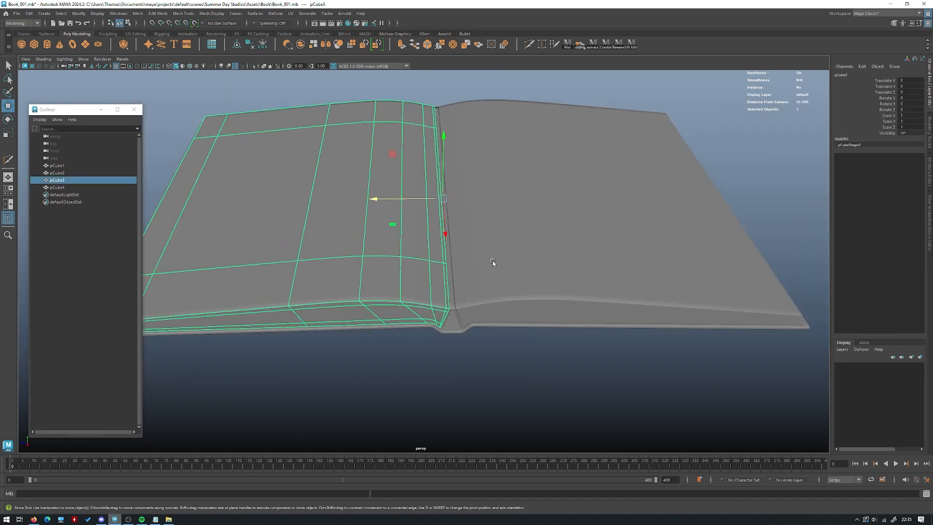
pyautogui.keyDown('alt'); pyautogui.moveTo(435, 265); pyautogui.dragTo(417, 254); pyautogui.keyUp('alt')
pyautogui.keyDown('alt'); pyautogui.moveTo(416, 253); pyautogui.dragTo(469, 260, button='middle'); pyautogui.keyUp('alt')
pyautogui.keyDown('shift'); pyautogui.click(556, 256); pyautogui.keyUp('shift')
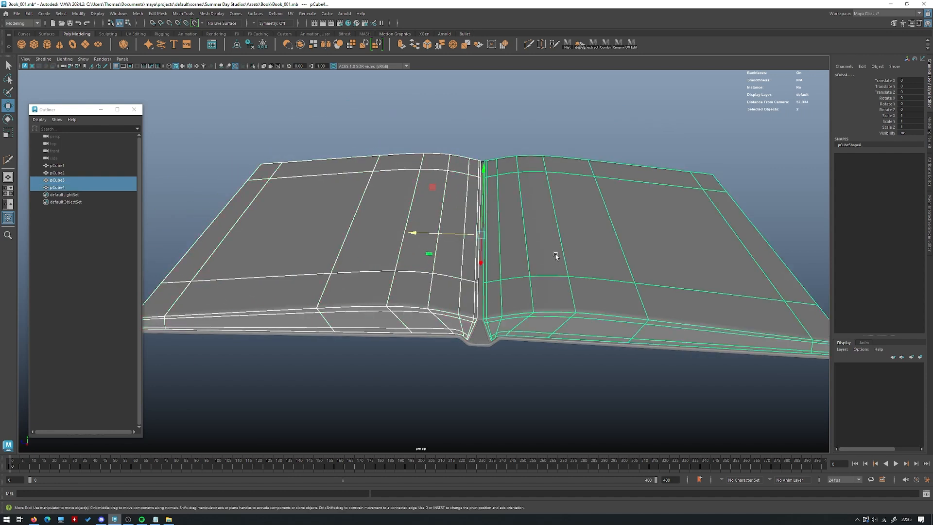
pyautogui.click(367, 272)
pyautogui.hotkey('ctrl', 'd')
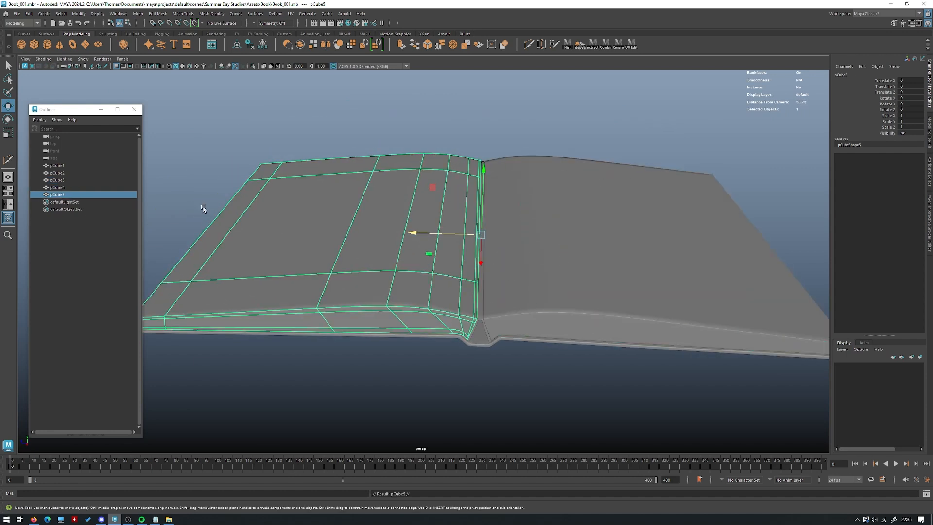
pyautogui.press('1')
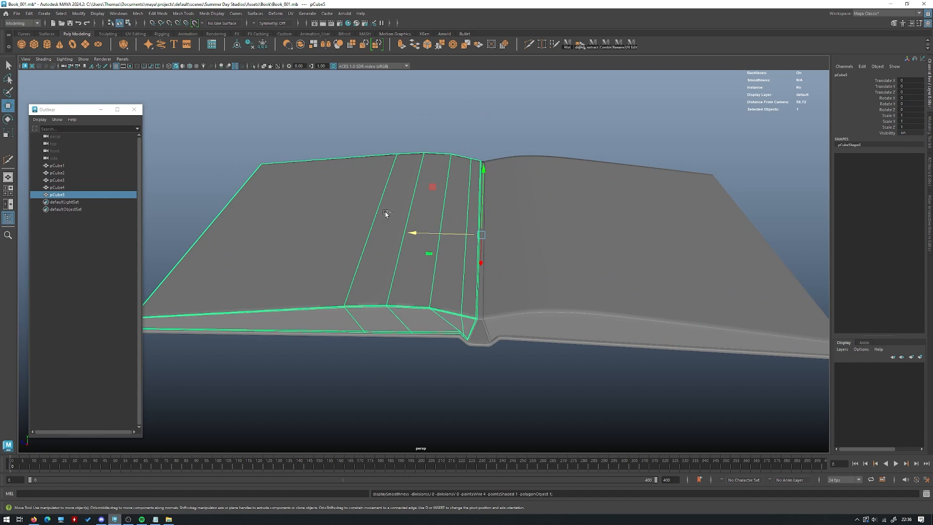
# - Isolate the copied page block and delete the narrow face loop running around its sides just below the top surface
pyautogui.hotkey('ctrl', '1')
pyautogui.keyDown('alt'); pyautogui.moveTo(535, 180); pyautogui.dragTo(456, 158); pyautogui.keyUp('alt')
pyautogui.keyDown('alt'); pyautogui.moveTo(456, 158); pyautogui.dragTo(627, 301, button='right'); pyautogui.keyUp('alt')
pyautogui.click(894, 23)
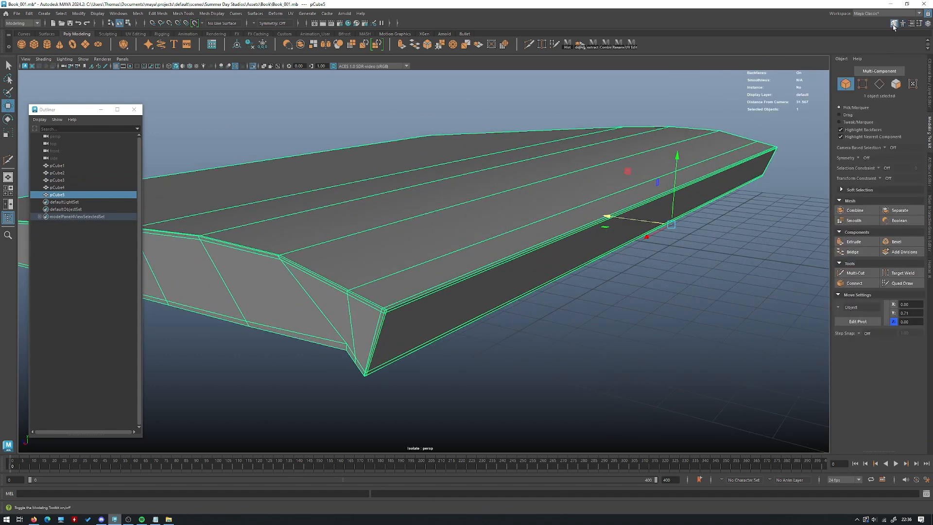
pyautogui.click(895, 84)
pyautogui.scroll(3, 501, 284)
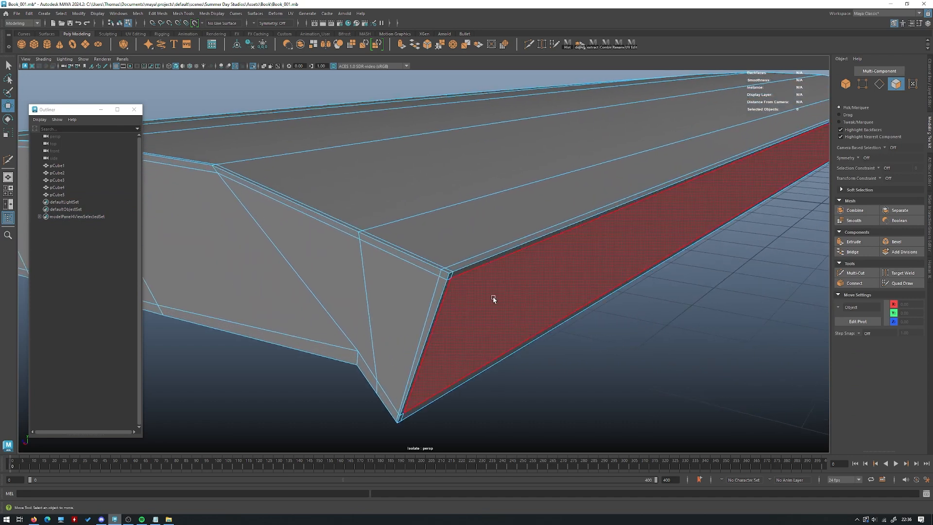
pyautogui.scroll(2, 496, 304)
pyautogui.press('q')
pyautogui.click(430, 266)
pyautogui.keyDown('shift'); pyautogui.doubleClick(415, 259); pyautogui.keyUp('shift')
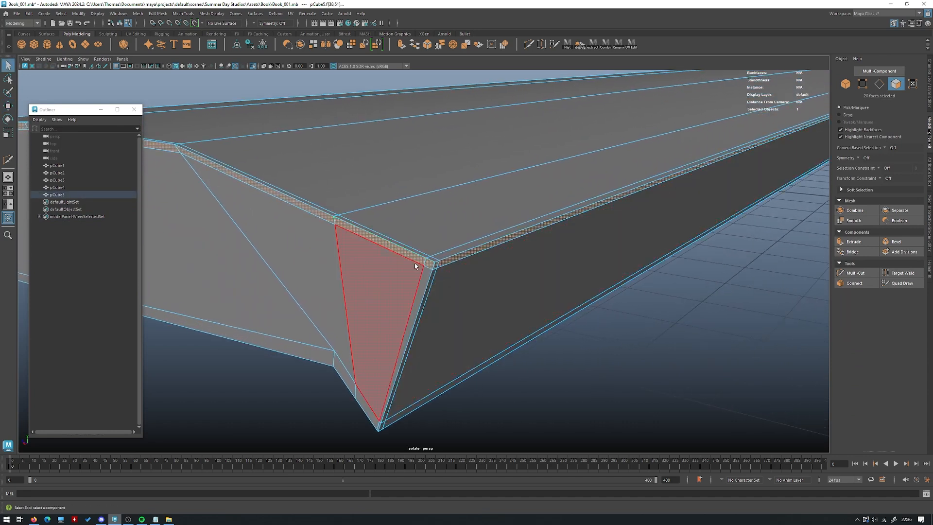
pyautogui.keyDown('alt'); pyautogui.moveTo(474, 273); pyautogui.dragTo(547, 249); pyautogui.keyUp('alt')
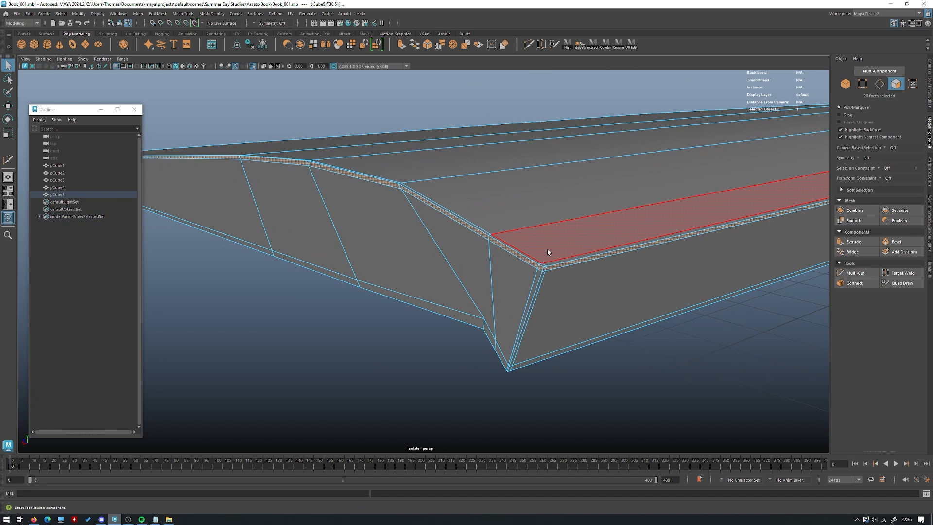
pyautogui.press('Delete')
# - Delete the detached lower shell of the copied page block, keeping only its top sheet
pyautogui.click(492, 295)
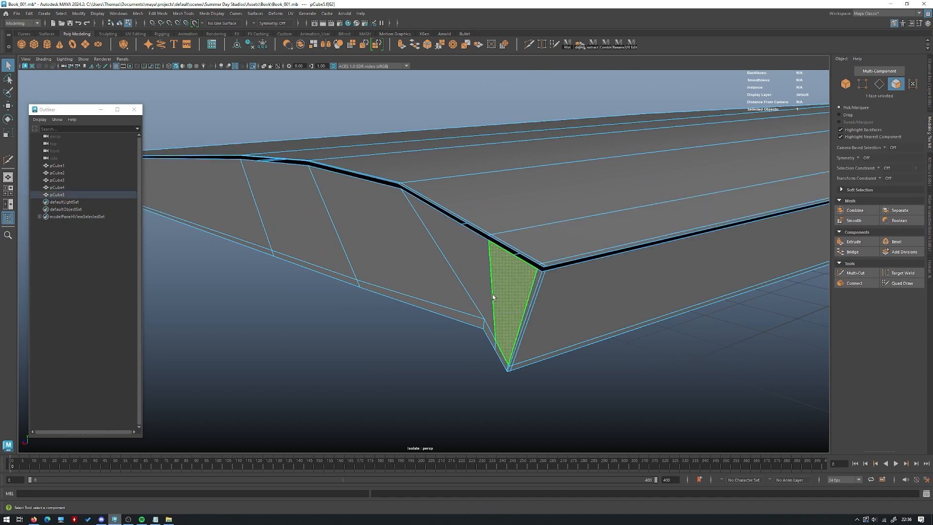
pyautogui.doubleClick(492, 293)
pyautogui.press('Delete')
# - Return the remaining top sheet to object mode and leave isolation to show the whole book
pyautogui.keyDown('alt'); pyautogui.moveTo(493, 298); pyautogui.dragTo(462, 272); pyautogui.keyUp('alt')
pyautogui.press('w')
pyautogui.click(846, 84)
pyautogui.keyDown('alt'); pyautogui.moveTo(707, 172); pyautogui.dragTo(471, 218); pyautogui.keyUp('alt')
pyautogui.hotkey('ctrl', '1')
pyautogui.click(930, 75)
pyautogui.keyDown('alt'); pyautogui.moveTo(433, 115); pyautogui.dragTo(456, 109); pyautogui.keyUp('alt')
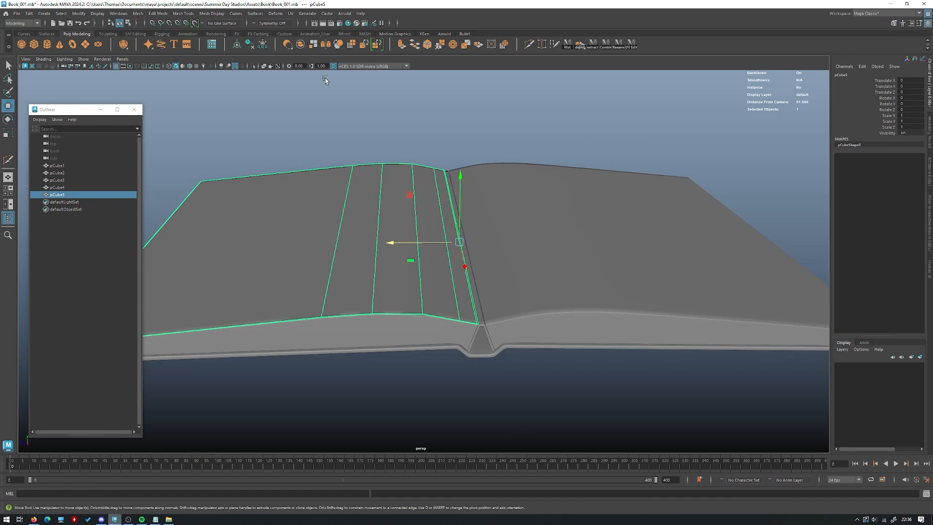
# - Duplicate the top page sheet and mirror the copy onto the opposite page block with Scale Z -1
pyautogui.keyDown('alt'); pyautogui.moveTo(362, 118); pyautogui.dragTo(375, 156); pyautogui.keyUp('alt')
pyautogui.keyDown('alt'); pyautogui.moveTo(465, 168); pyautogui.dragTo(475, 229); pyautogui.keyUp('alt')
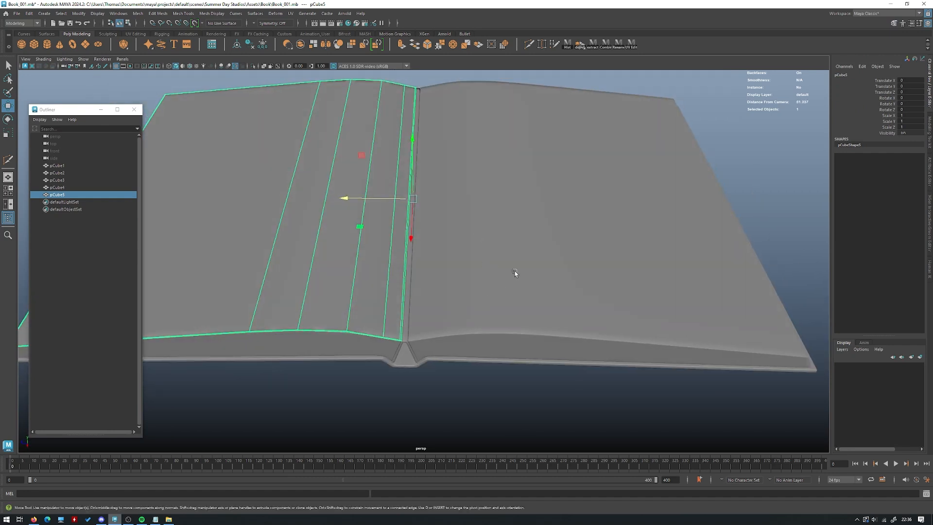
pyautogui.keyDown('alt'); pyautogui.moveTo(406, 272); pyautogui.dragTo(416, 264); pyautogui.keyUp('alt')
pyautogui.hotkey('ctrl', 'd')
pyautogui.press('r')
pyautogui.moveTo(355, 209); pyautogui.dragTo(362, 209)
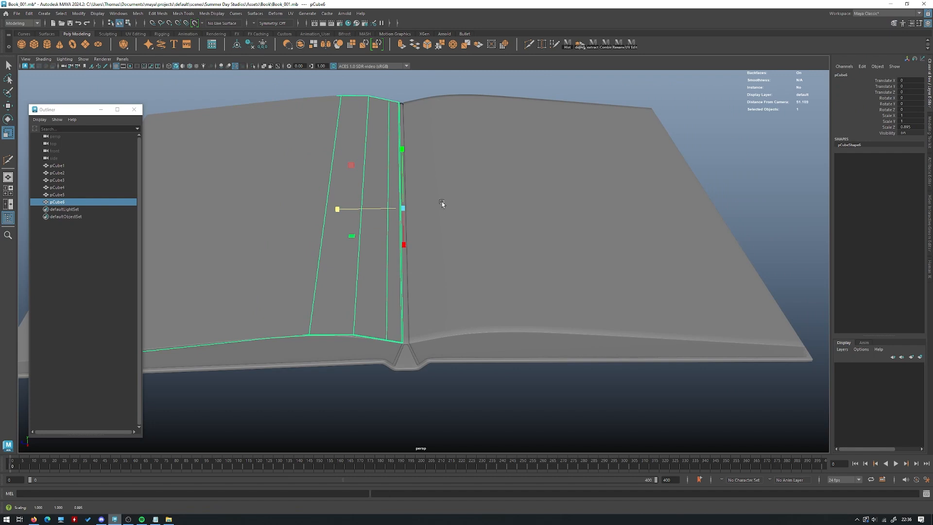
pyautogui.click(906, 127)
pyautogui.write('-1')
pyautogui.press('Return')
# - Combine the original sheet and its mirrored copy into a single mesh
pyautogui.keyDown('ctrl'); pyautogui.click(57, 195); pyautogui.keyUp('ctrl')
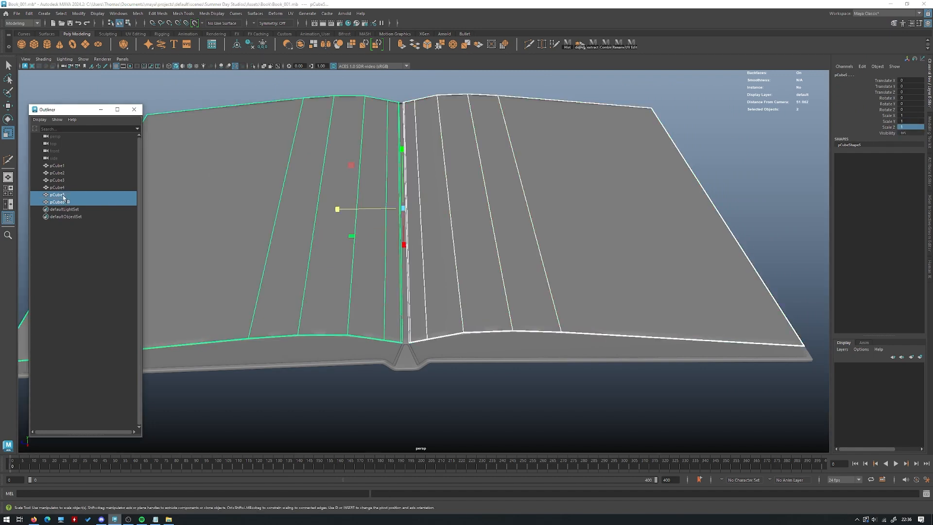
pyautogui.press('f')
pyautogui.click(79, 13)
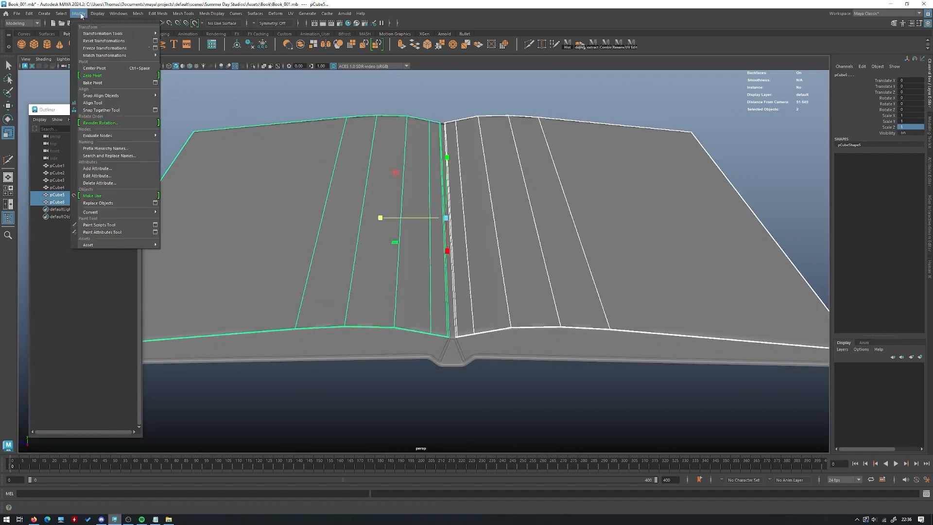
pyautogui.click(137, 13)
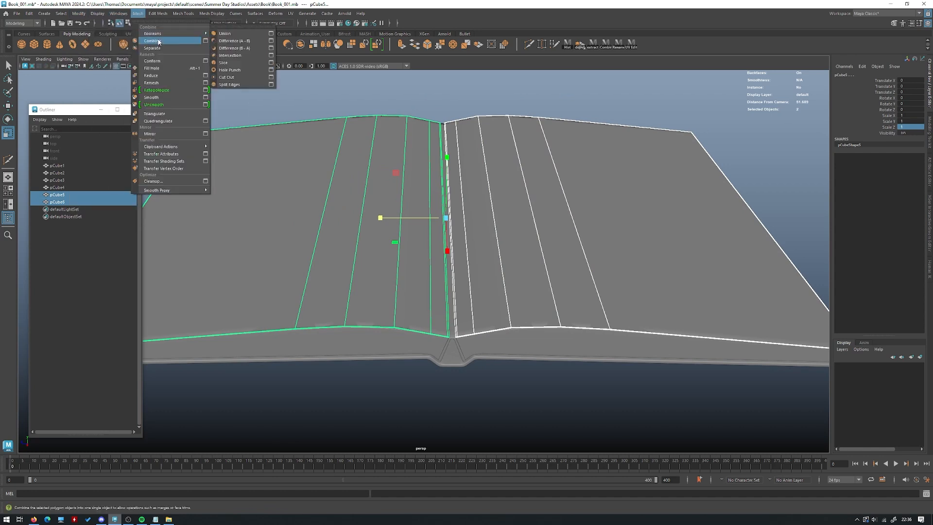
pyautogui.click(159, 42)
pyautogui.keyDown('alt'); pyautogui.moveTo(391, 176); pyautogui.dragTo(472, 176); pyautogui.keyUp('alt')
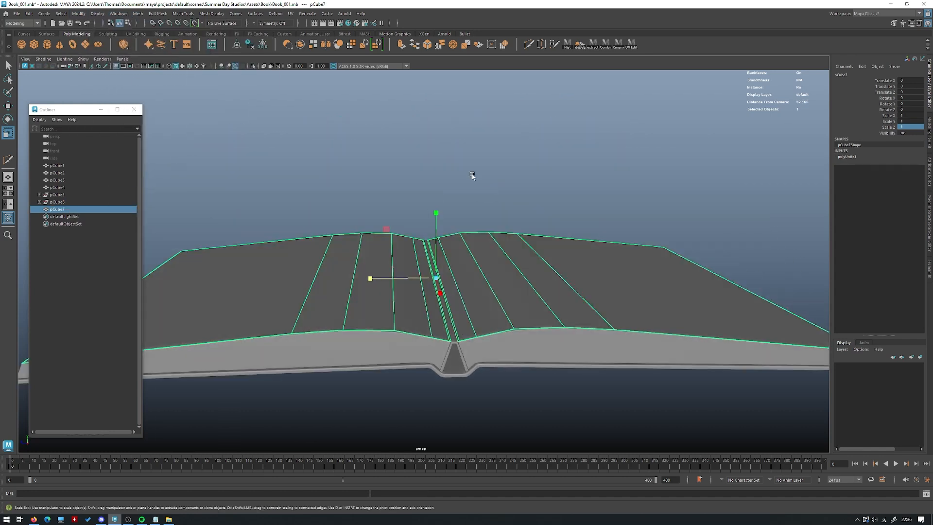
pyautogui.press('w')
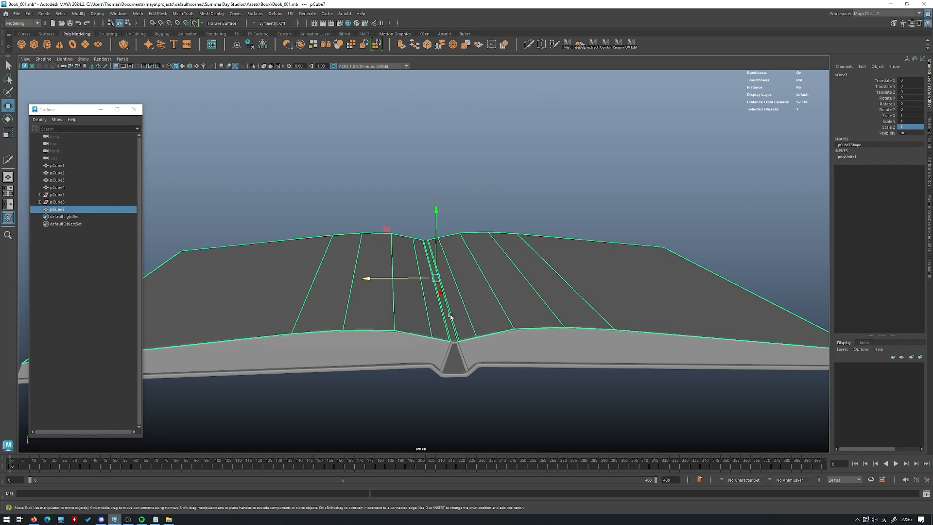
# - Delete the two leftover transform nodes, pCube5 and pCube6, from the combine operation
pyautogui.click(57, 195)
pyautogui.keyDown('shift'); pyautogui.click(60, 202); pyautogui.keyUp('shift')
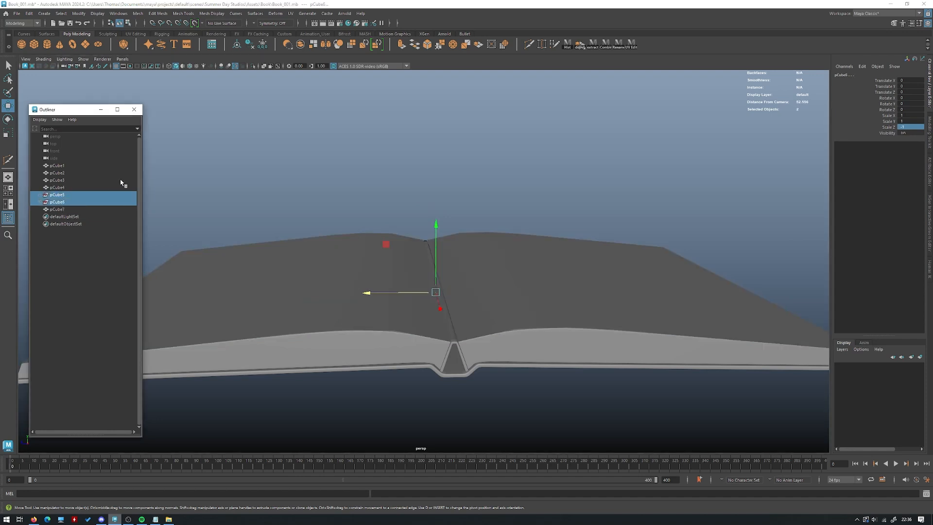
pyautogui.press('Delete')
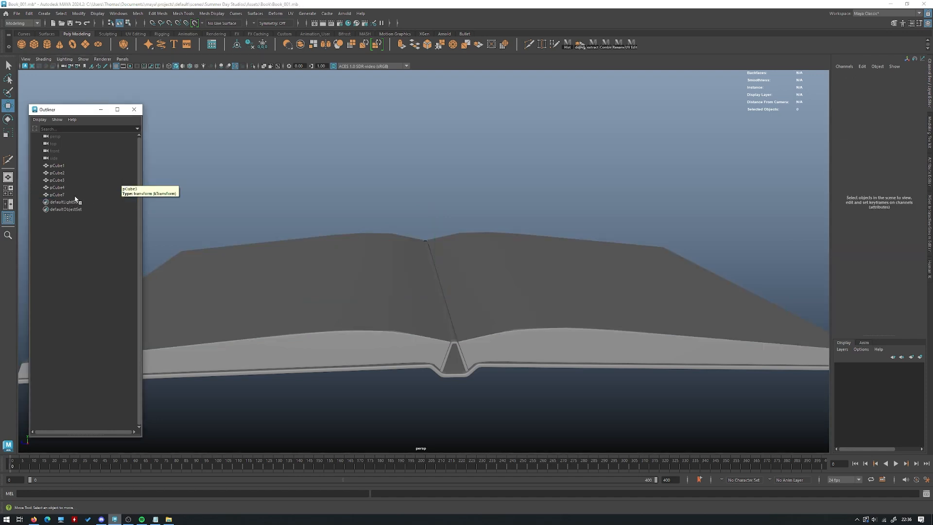
# - Isolate the combined page sheet and switch it to edge editing
pyautogui.click(56, 194)
pyautogui.scroll(5, 413, 211)
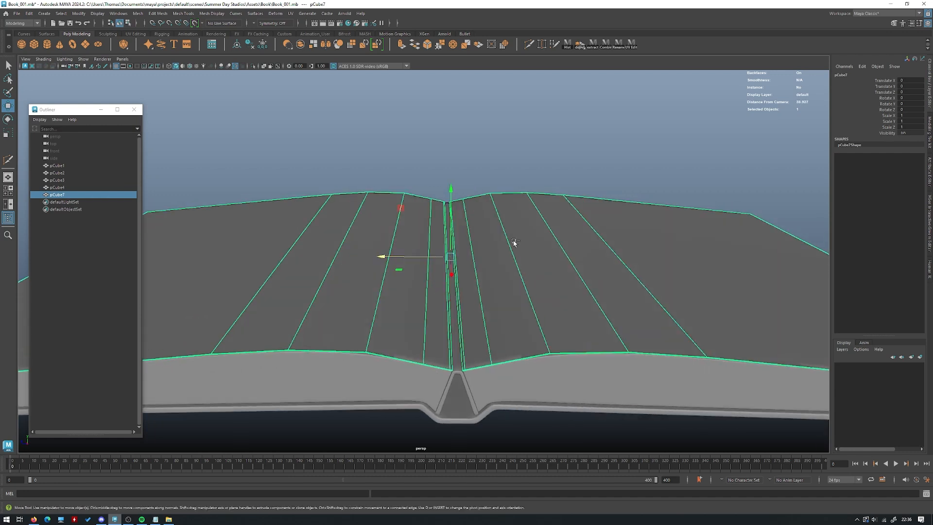
pyautogui.hotkey('ctrl', '1')
pyautogui.scroll(3, 469, 248)
pyautogui.rightClick(488, 297)
pyautogui.moveTo(485, 284); pyautogui.dragTo(486, 279, button='right')
# - Bridge the two facing inner border edges of the page sheets to close the gap above the spine
pyautogui.keyDown('alt'); pyautogui.moveTo(485, 279); pyautogui.dragTo(412, 314); pyautogui.keyUp('alt')
pyautogui.press('q')
pyautogui.click(412, 312)
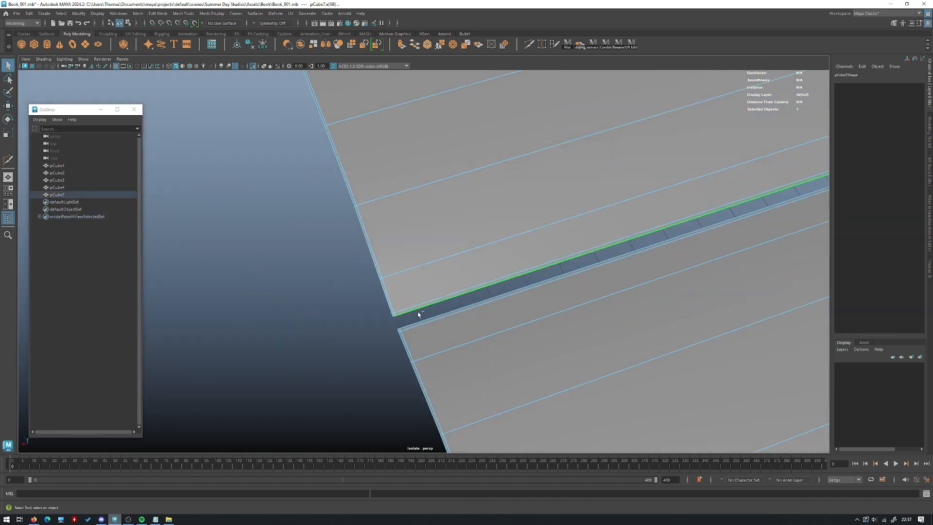
pyautogui.click(400, 329)
pyautogui.keyDown('shift'); pyautogui.click(399, 331); pyautogui.keyUp('shift')
pyautogui.keyDown('alt'); pyautogui.moveTo(400, 329); pyautogui.dragTo(271, 308); pyautogui.keyUp('alt')
pyautogui.keyDown('alt'); pyautogui.moveTo(631, 282); pyautogui.dragTo(360, 291, button='middle'); pyautogui.keyUp('alt')
pyautogui.scroll(5, 365, 301)
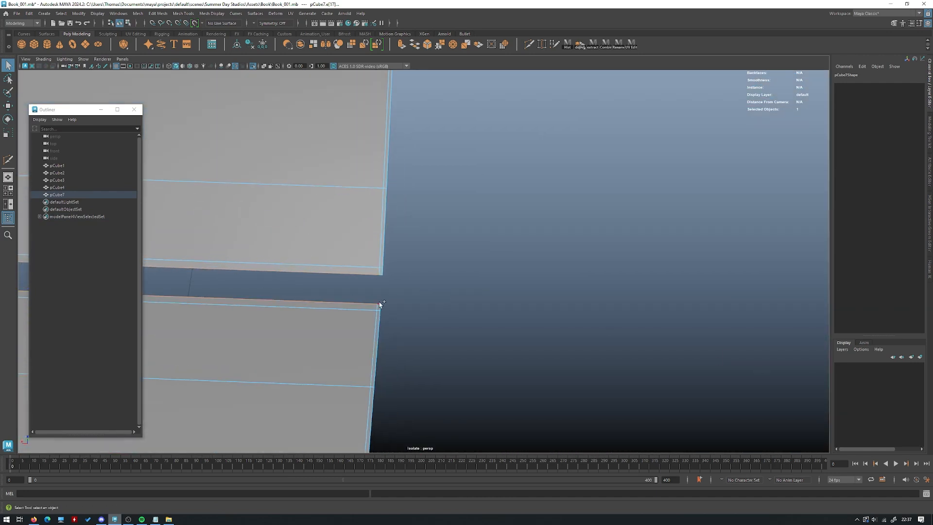
pyautogui.keyDown('alt'); pyautogui.moveTo(381, 277); pyautogui.dragTo(386, 146); pyautogui.keyUp('alt')
pyautogui.scroll(-2, 444, 194)
pyautogui.keyDown('alt'); pyautogui.moveTo(448, 196); pyautogui.dragTo(420, 129, button='middle'); pyautogui.keyUp('alt')
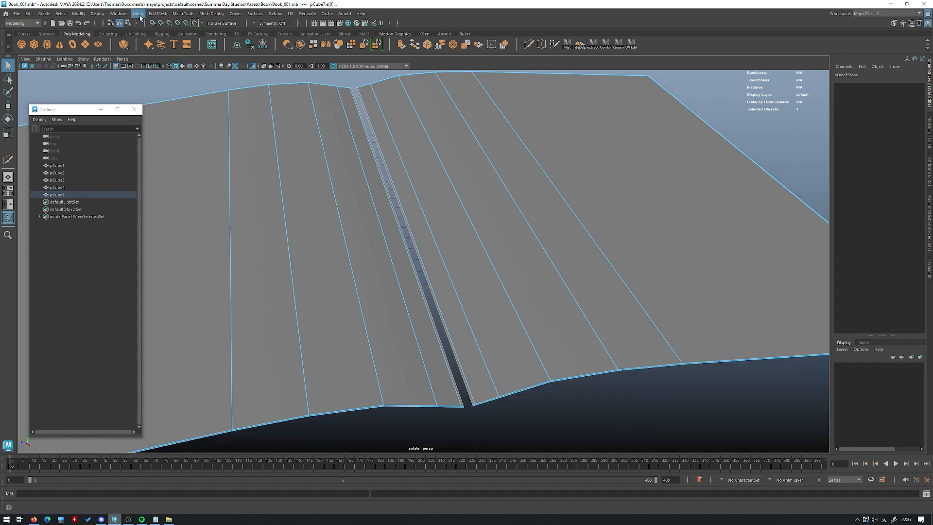
pyautogui.click(82, 13)
pyautogui.moveTo(138, 14)
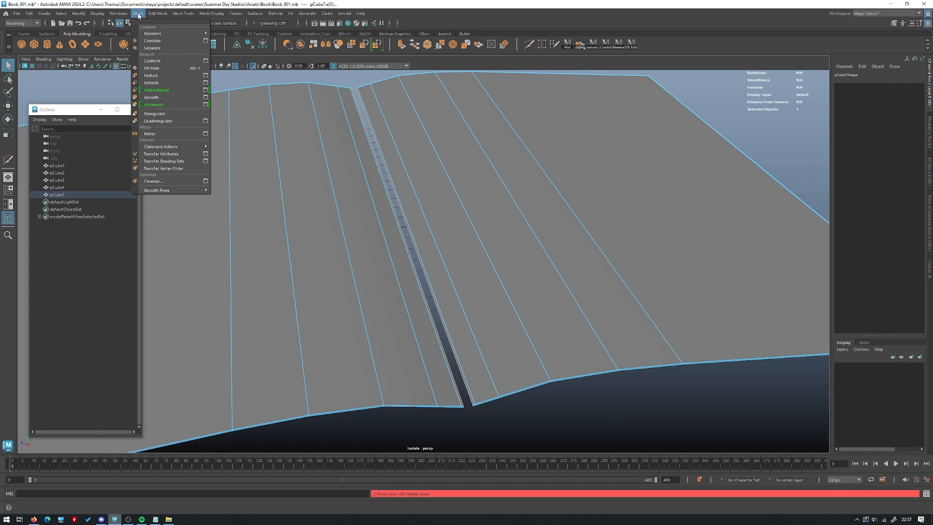
pyautogui.click(138, 14)
pyautogui.click(158, 13)
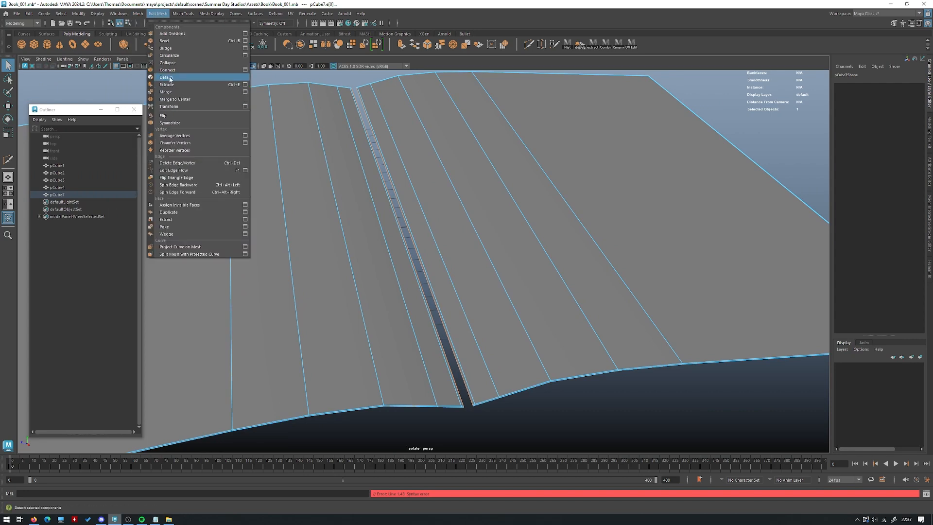
pyautogui.click(177, 49)
# - Return the bridged sheet to object mode and leave isolation to show the fold above the spine wedge
pyautogui.keyDown('alt'); pyautogui.moveTo(403, 129); pyautogui.dragTo(489, 202); pyautogui.keyUp('alt')
pyautogui.press('w')
pyautogui.moveTo(423, 158); pyautogui.dragTo(450, 142, button='right')
pyautogui.hotkey('ctrl', '1')
pyautogui.keyDown('alt'); pyautogui.moveTo(471, 292); pyautogui.dragTo(443, 280); pyautogui.keyUp('alt')
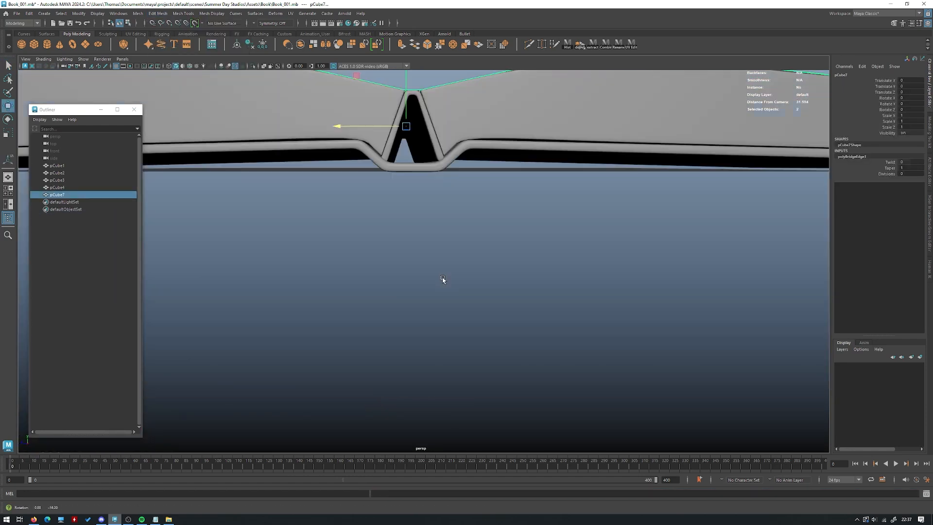
pyautogui.keyDown('alt'); pyautogui.moveTo(442, 280); pyautogui.dragTo(446, 360, button='middle'); pyautogui.keyUp('alt')
pyautogui.keyDown('alt'); pyautogui.moveTo(430, 292); pyautogui.dragTo(470, 279, button='right'); pyautogui.keyUp('alt')
pyautogui.keyDown('alt'); pyautogui.moveTo(470, 279); pyautogui.dragTo(445, 243); pyautogui.keyUp('alt')
pyautogui.scroll(3, 570, 185)
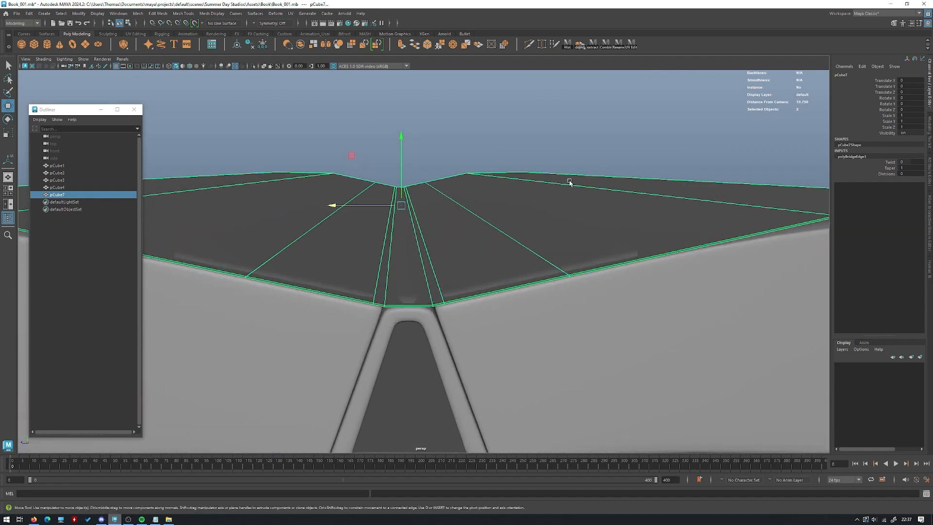
# - Show the Modeling Toolkit and select the sheet's outer support edge just left of the bridged strip
pyautogui.click(893, 23)
pyautogui.click(388, 266)
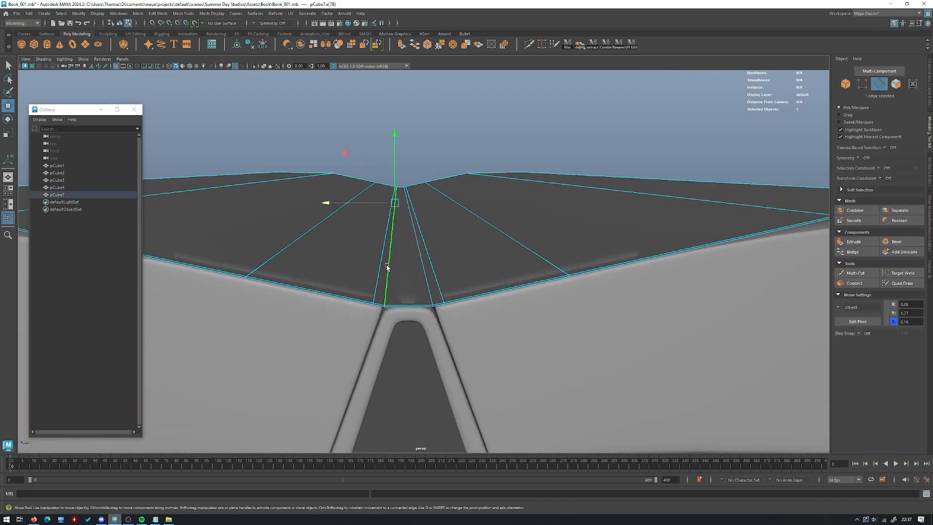
pyautogui.keyDown('shift'); pyautogui.rightClick(480, 179); pyautogui.keyUp('shift')
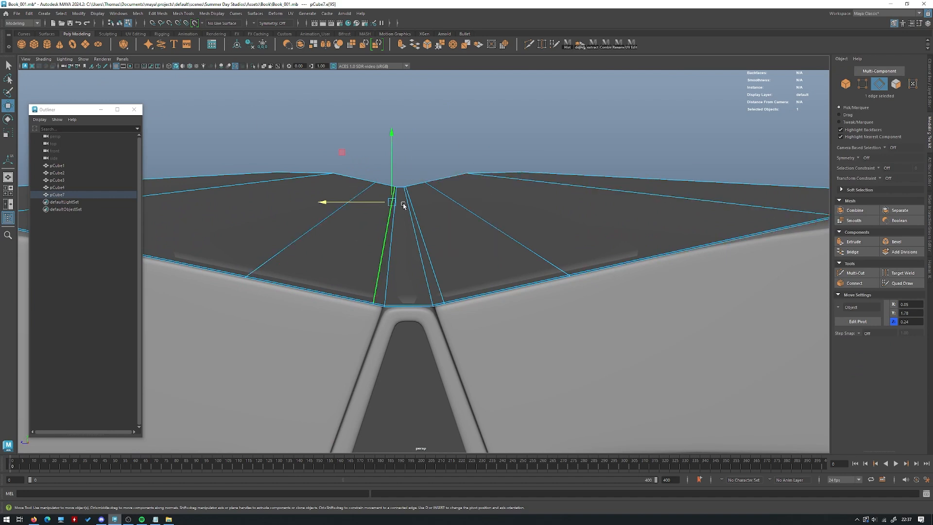
pyautogui.keyDown('alt'); pyautogui.moveTo(399, 233); pyautogui.dragTo(431, 286); pyautogui.keyUp('alt')
pyautogui.scroll(6, 571, 299)
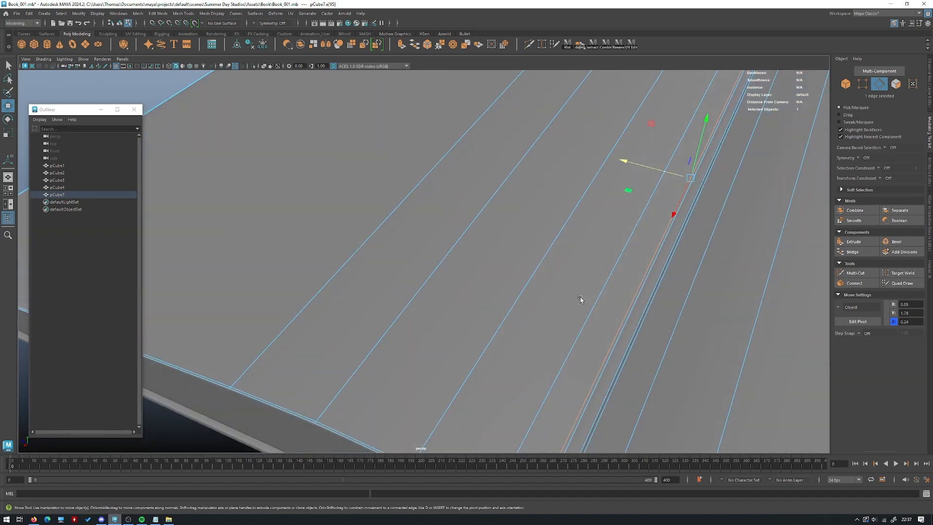
pyautogui.keyDown('alt'); pyautogui.moveTo(458, 313); pyautogui.dragTo(337, 261); pyautogui.keyUp('alt')
pyautogui.hotkey('ctrl', '>')
pyautogui.scroll(-5, 373, 254)
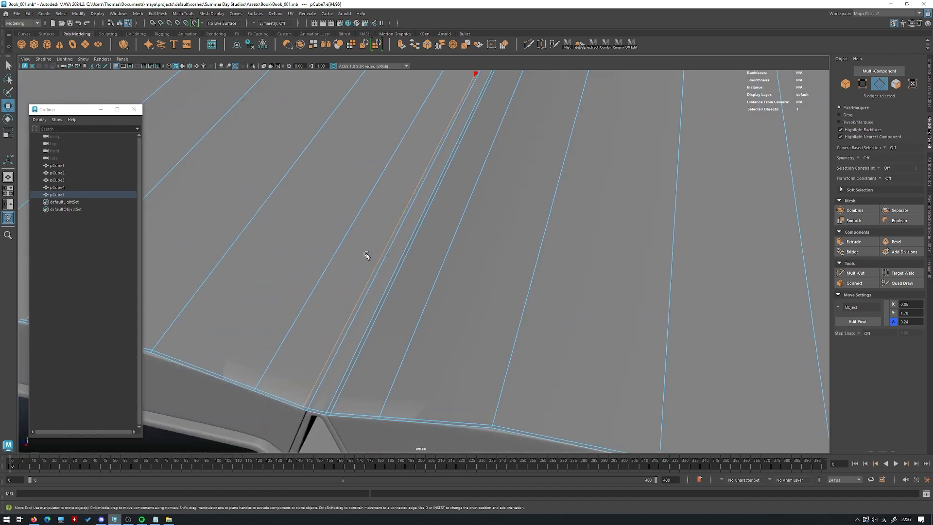
pyautogui.click(466, 198)
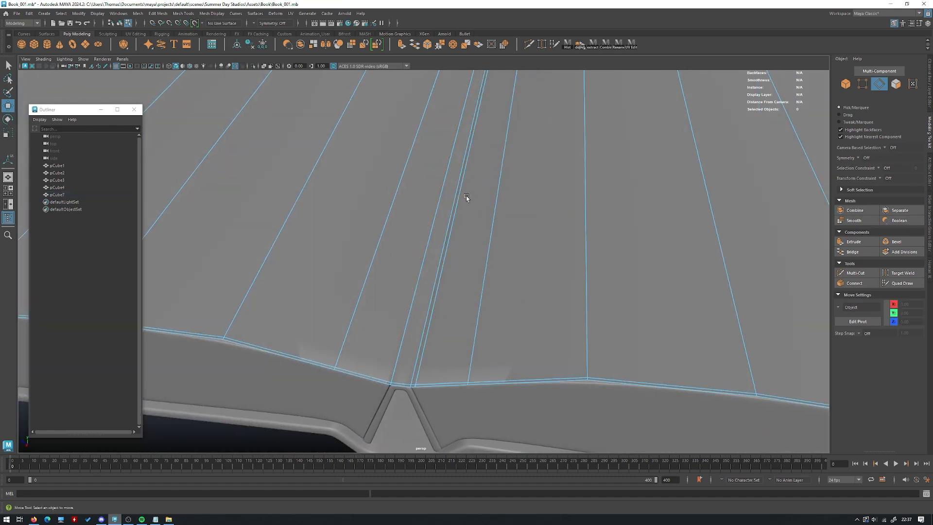
pyautogui.hotkey('ctrl', 'z')
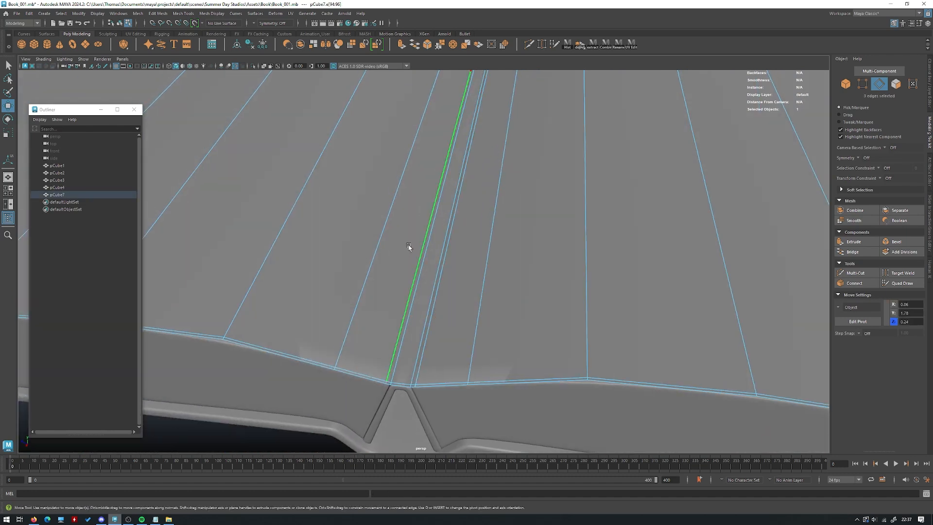
pyautogui.hotkey('ctrl', 'z')
pyautogui.hotkey('ctrl', 'z')
pyautogui.hotkey('ctrl', 'z')
# - Delete the full outer support edge loops on both sides of the bridged strip
pyautogui.keyDown('ctrl'); pyautogui.rightClick(453, 148); pyautogui.keyUp('ctrl')
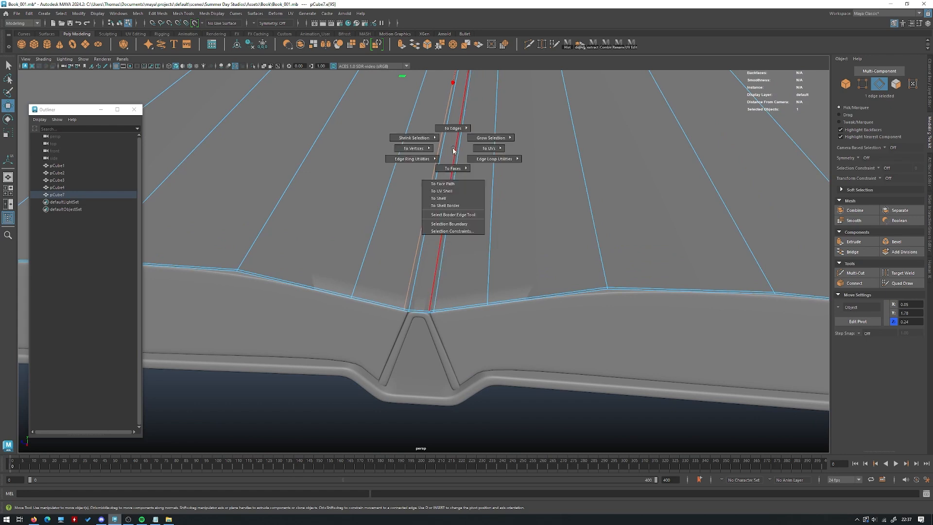
pyautogui.keyDown('ctrl'); pyautogui.moveTo(453, 151); pyautogui.dragTo(490, 164, button='right'); pyautogui.keyUp('ctrl')
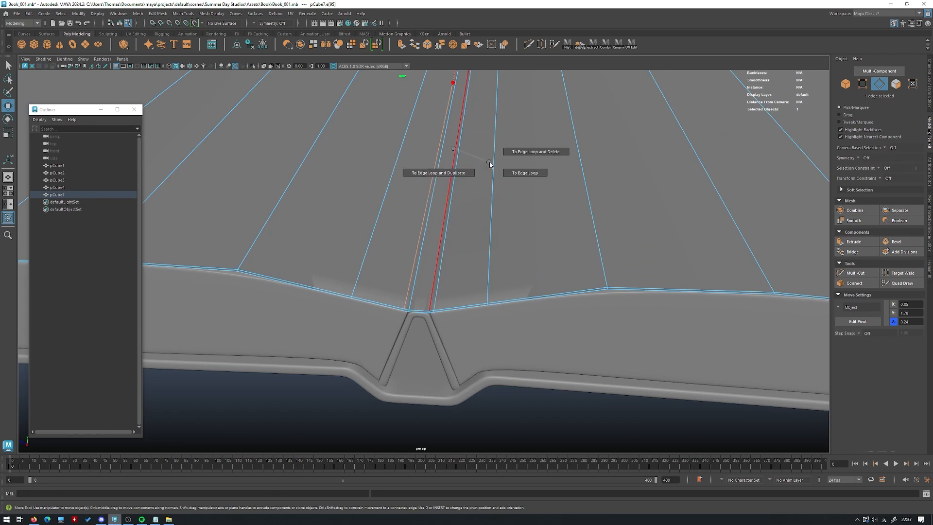
pyautogui.keyDown('ctrl'); pyautogui.moveTo(529, 145); pyautogui.dragTo(530, 146, button='right'); pyautogui.keyUp('ctrl')
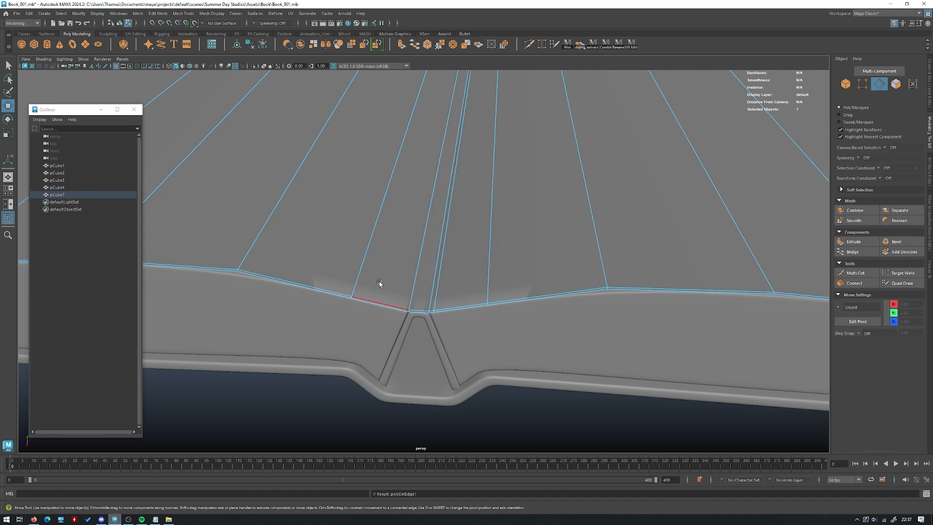
pyautogui.keyDown('alt'); pyautogui.moveTo(404, 301); pyautogui.dragTo(439, 319); pyautogui.keyUp('alt')
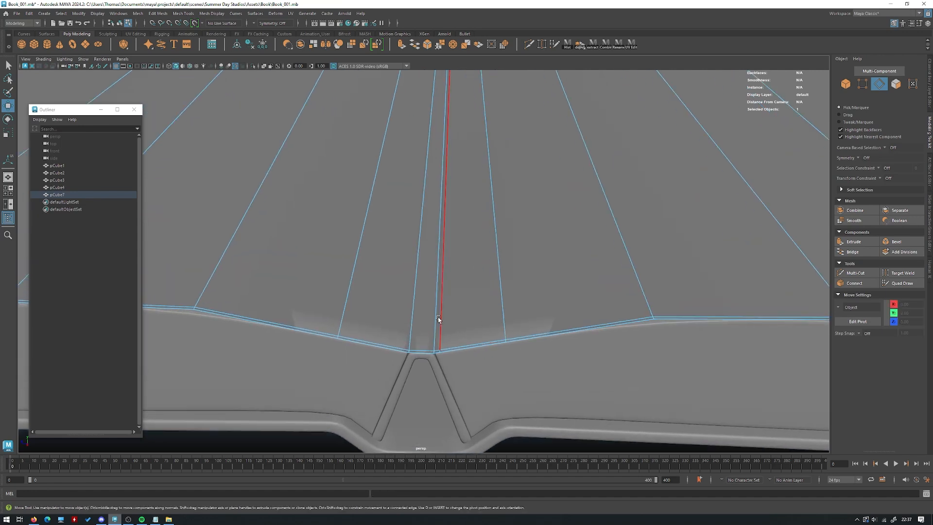
pyautogui.moveTo(474, 280)
pyautogui.keyDown('alt'); pyautogui.mouseDown()
pyautogui.moveTo(457, 254)
pyautogui.moveTo(491, 296)
pyautogui.moveTo(479, 268)
pyautogui.mouseUp(); pyautogui.keyUp('alt')
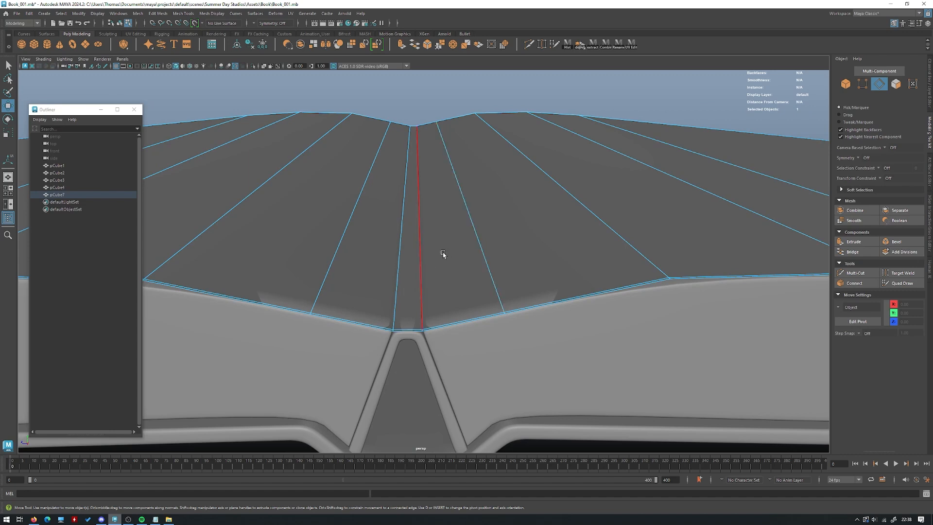
pyautogui.keyDown('alt'); pyautogui.moveTo(469, 229); pyautogui.dragTo(486, 233); pyautogui.keyUp('alt')
# - Insert an edge loop down the middle of the bridged strip and delete the loops on either side of it
pyautogui.click(855, 272)
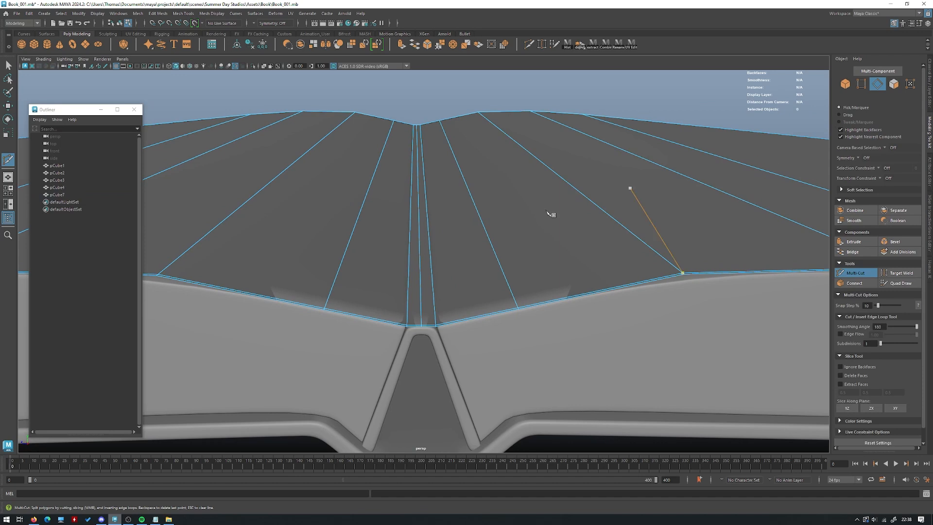
pyautogui.press('w')
pyautogui.click(423, 240)
pyautogui.keyDown('ctrl'); pyautogui.moveTo(466, 176); pyautogui.dragTo(537, 190, button='right'); pyautogui.keyUp('ctrl')
pyautogui.moveTo(428, 192); pyautogui.dragTo(468, 195, button='right')
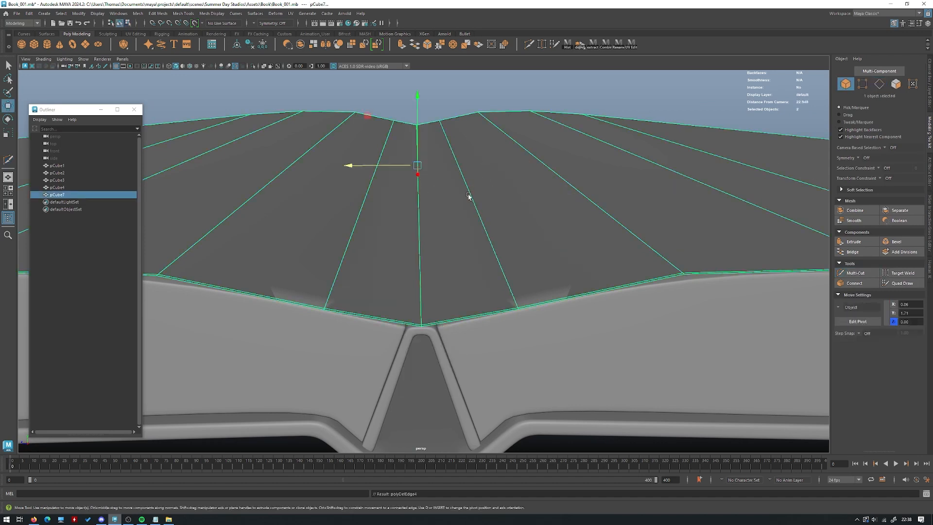
# - Examine the unselected page sheet's shading along the center fold from several angles
pyautogui.scroll(-3, 240, 177)
pyautogui.keyDown('alt'); pyautogui.moveTo(239, 177); pyautogui.dragTo(396, 161); pyautogui.keyUp('alt')
pyautogui.click(396, 160)
pyautogui.scroll(10, 681, 298)
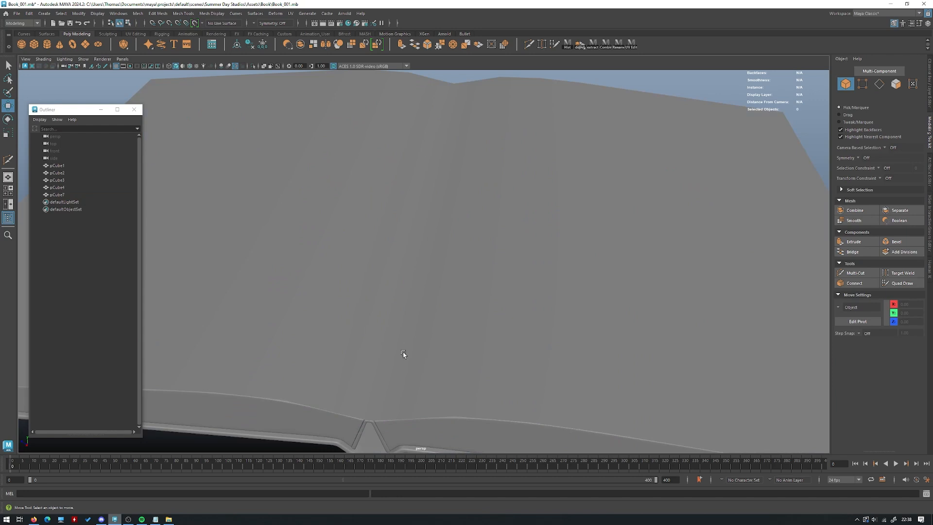
pyautogui.scroll(-10, 404, 354)
pyautogui.keyDown('alt'); pyautogui.moveTo(417, 444); pyautogui.dragTo(414, 368); pyautogui.keyUp('alt')
# - Bevel the sheet's center fold edge loop with one segment and Chamfer off, then return to object mode with nothing selected
pyautogui.click(428, 209)
pyautogui.scroll(5, 439, 257)
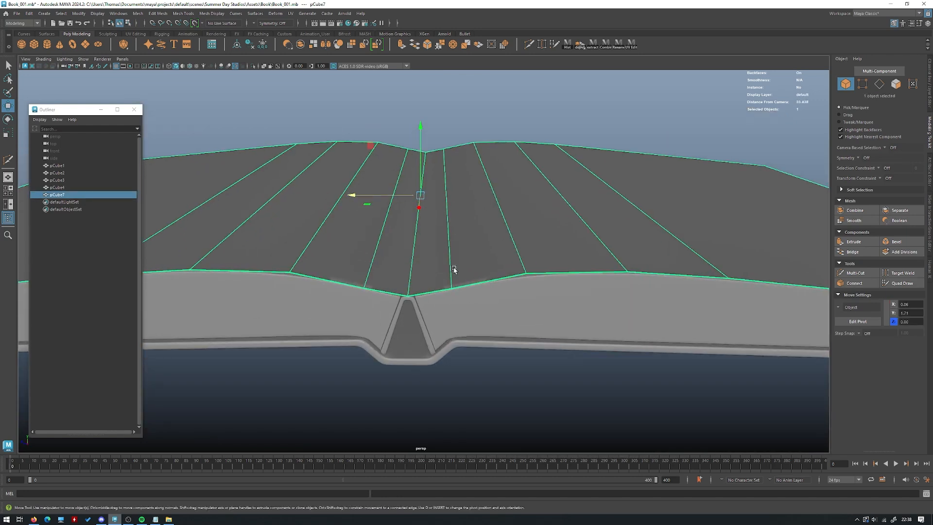
pyautogui.click(878, 86)
pyautogui.doubleClick(426, 220)
pyautogui.keyDown('shift'); pyautogui.rightClick(494, 181); pyautogui.keyUp('shift')
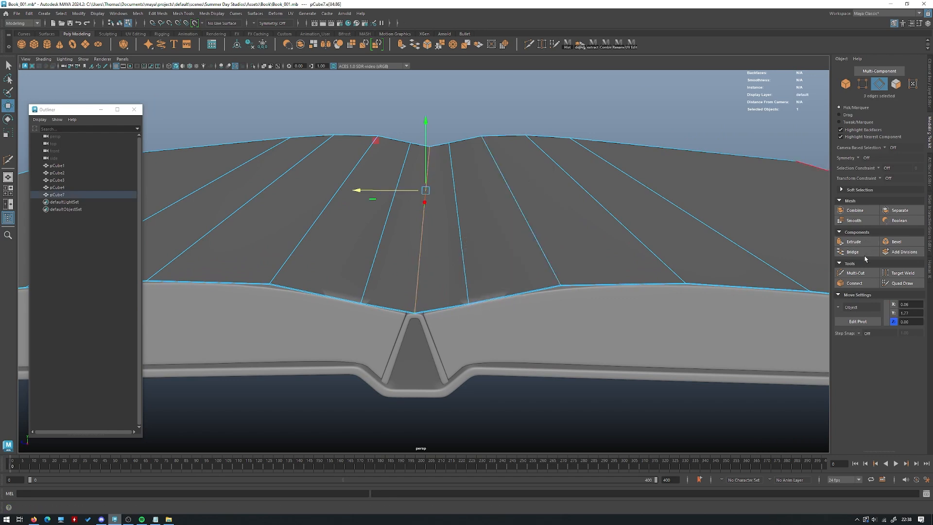
pyautogui.click(896, 242)
pyautogui.scroll(3, 596, 206)
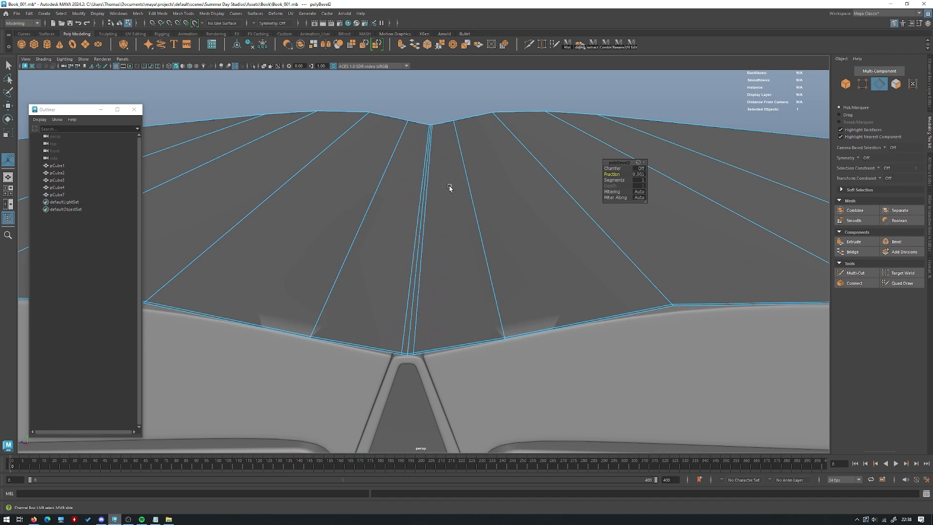
pyautogui.press('w')
pyautogui.click(846, 84)
pyautogui.click(484, 96)
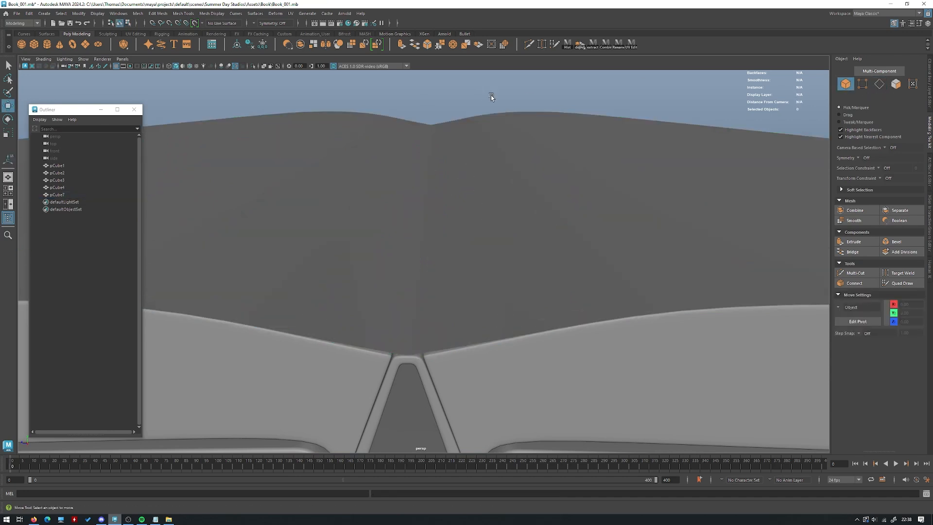
# - Select the page sheet and examine its shape over the whole book and along the center fold
pyautogui.click(495, 368)
pyautogui.click(462, 269)
pyautogui.scroll(-7, 471, 214)
pyautogui.click(610, 140)
pyautogui.scroll(-3, 534, 148)
pyautogui.keyDown('alt'); pyautogui.moveTo(456, 158); pyautogui.dragTo(448, 207); pyautogui.keyUp('alt')
pyautogui.click(462, 270)
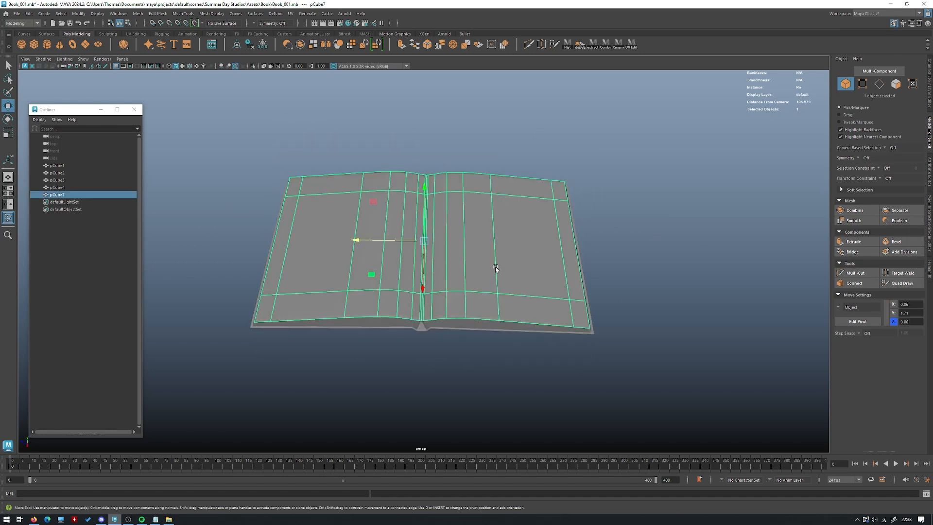
pyautogui.keyDown('alt'); pyautogui.moveTo(462, 269); pyautogui.dragTo(601, 353, button='right'); pyautogui.keyUp('alt')
pyautogui.keyDown('alt'); pyautogui.moveTo(601, 354); pyautogui.dragTo(599, 326); pyautogui.keyUp('alt')
pyautogui.keyDown('alt'); pyautogui.moveTo(599, 326); pyautogui.dragTo(675, 353, button='right'); pyautogui.keyUp('alt')
pyautogui.keyDown('alt'); pyautogui.moveTo(675, 353); pyautogui.dragTo(465, 276, button='middle'); pyautogui.keyUp('alt')
pyautogui.keyDown('alt'); pyautogui.moveTo(466, 278); pyautogui.dragTo(434, 269, button='right'); pyautogui.keyUp('alt')
pyautogui.keyDown('alt'); pyautogui.moveTo(434, 269); pyautogui.dragTo(434, 234); pyautogui.keyUp('alt')
pyautogui.keyDown('alt'); pyautogui.moveTo(341, 174); pyautogui.dragTo(439, 193); pyautogui.keyUp('alt')
# - Raise the vertices of the page sheet's right arch slightly above the page block, then restore the smooth preview
pyautogui.press('1')
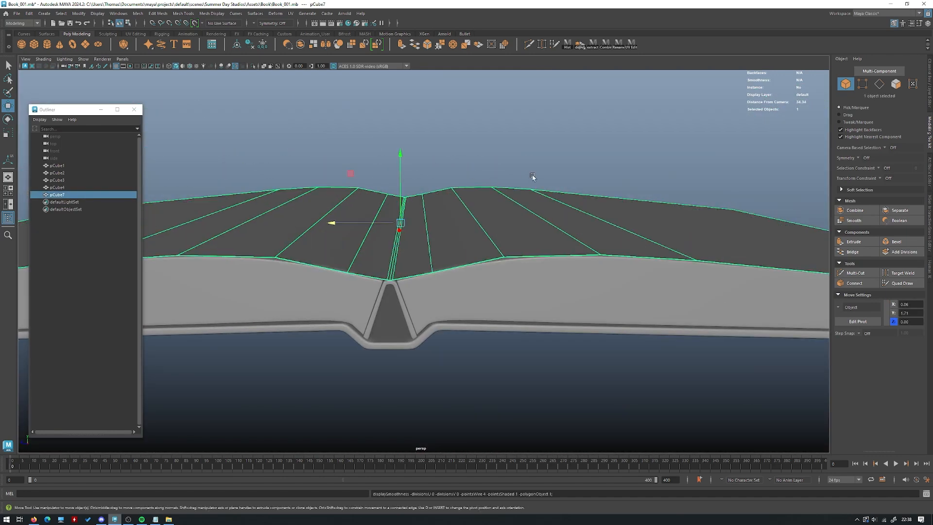
pyautogui.keyDown('alt'); pyautogui.moveTo(532, 174); pyautogui.dragTo(428, 163, button='right'); pyautogui.keyUp('alt')
pyautogui.keyDown('alt'); pyautogui.moveTo(474, 161); pyautogui.dragTo(541, 152); pyautogui.keyUp('alt')
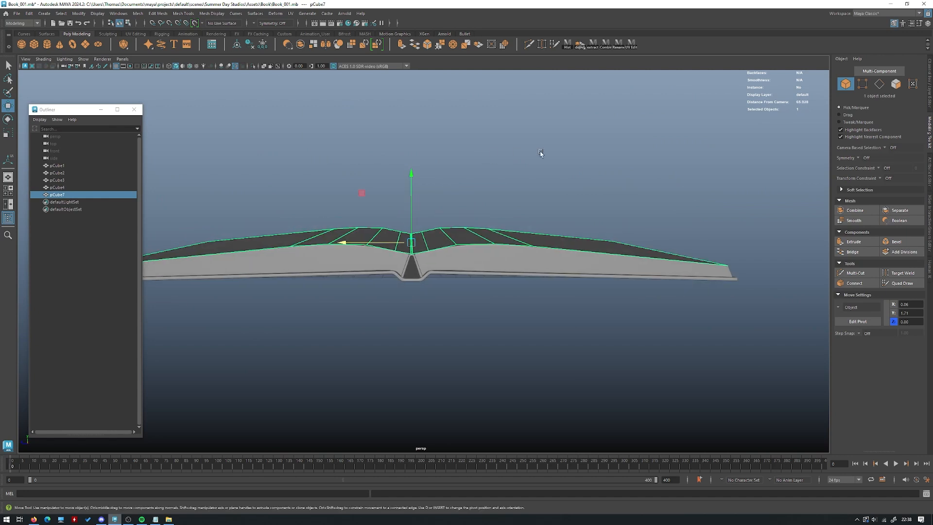
pyautogui.click(865, 86)
pyautogui.moveTo(748, 334); pyautogui.dragTo(161, 185)
pyautogui.keyDown('alt'); pyautogui.moveTo(317, 205); pyautogui.dragTo(469, 284, button='right'); pyautogui.keyUp('alt')
pyautogui.keyDown('alt'); pyautogui.moveTo(564, 219); pyautogui.dragTo(550, 374); pyautogui.keyUp('alt')
pyautogui.press('4')
pyautogui.moveTo(570, 390)
pyautogui.mouseDown()
pyautogui.moveTo(430, 343)
pyautogui.moveTo(410, 165)
pyautogui.mouseUp()
pyautogui.keyDown('alt'); pyautogui.moveTo(412, 248); pyautogui.dragTo(414, 206); pyautogui.keyUp('alt')
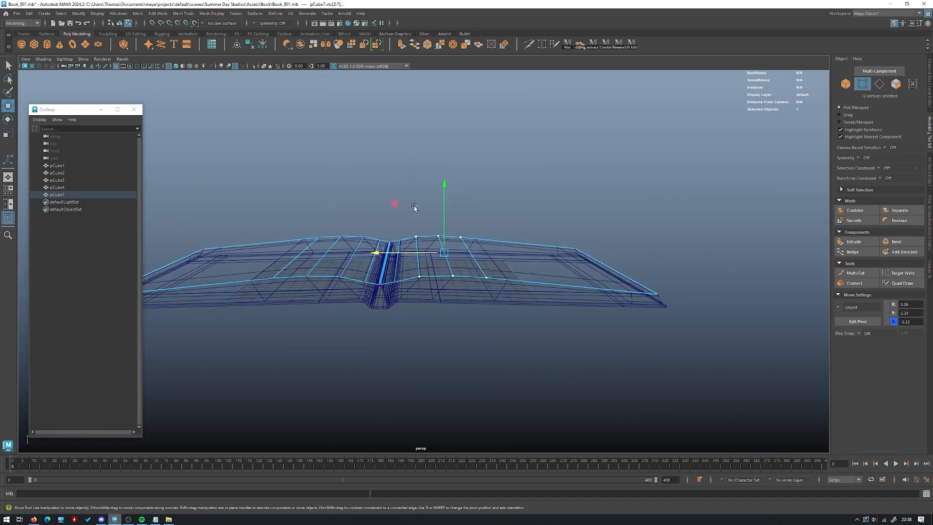
pyautogui.keyDown('alt'); pyautogui.moveTo(414, 206); pyautogui.dragTo(473, 214, button='right'); pyautogui.keyUp('alt')
pyautogui.press('5')
pyautogui.moveTo(462, 205); pyautogui.dragTo(462, 203)
pyautogui.press('3')
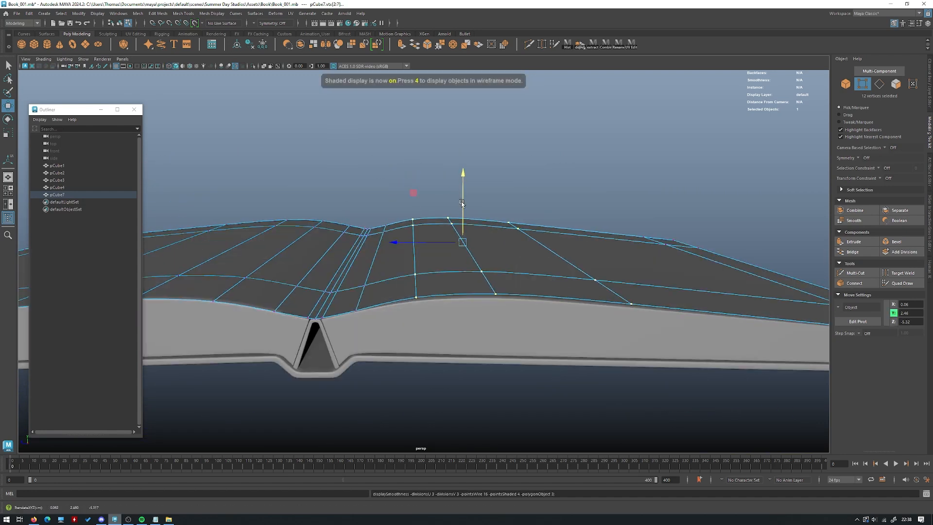
# - Return to object mode and examine how the unselected page sheet covers both page blocks
pyautogui.click(846, 84)
pyautogui.click(530, 146)
pyautogui.keyDown('alt'); pyautogui.moveTo(528, 148); pyautogui.dragTo(460, 178, button='right'); pyautogui.keyUp('alt')
pyautogui.keyDown('alt'); pyautogui.moveTo(460, 180); pyautogui.dragTo(546, 194); pyautogui.keyUp('alt')
pyautogui.click(522, 266)
pyautogui.click(548, 186)
pyautogui.keyDown('alt'); pyautogui.moveTo(548, 185); pyautogui.dragTo(595, 188, button='middle'); pyautogui.keyUp('alt')
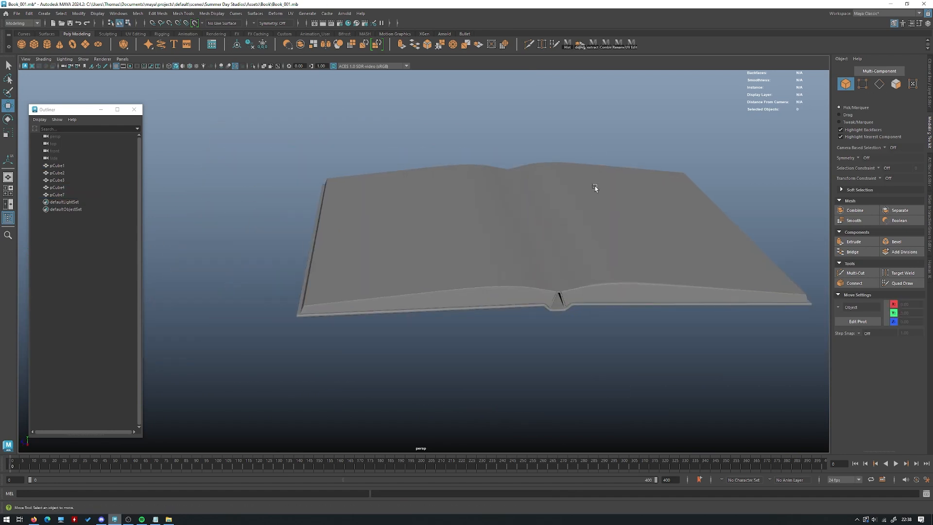
pyautogui.keyDown('alt'); pyautogui.moveTo(596, 188); pyautogui.dragTo(572, 272, button='right'); pyautogui.keyUp('alt')
# - Select the page sheet and raise the vertices of its left arch slightly above the page block
pyautogui.click(486, 258)
pyautogui.keyDown('alt'); pyautogui.moveTo(485, 258); pyautogui.dragTo(513, 252); pyautogui.keyUp('alt')
pyautogui.click(486, 188)
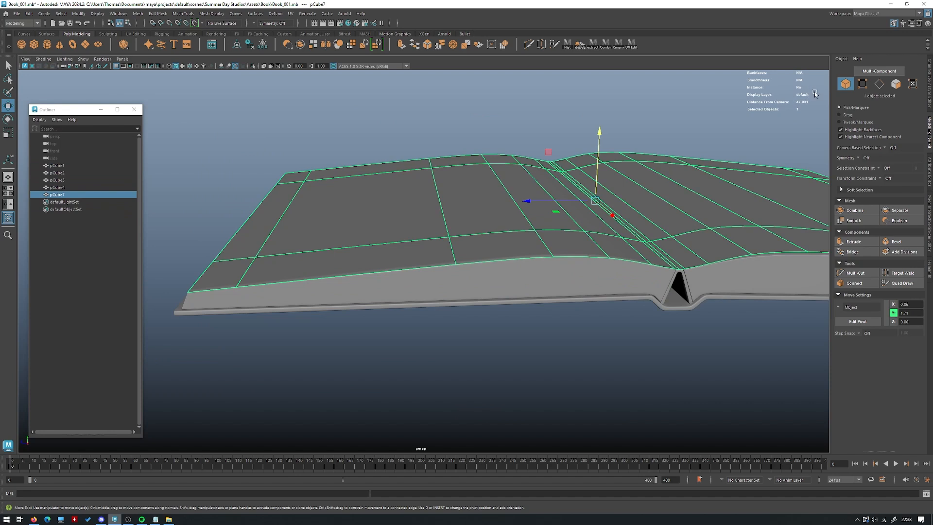
pyautogui.click(863, 85)
pyautogui.keyDown('alt'); pyautogui.moveTo(452, 180); pyautogui.dragTo(468, 228); pyautogui.keyUp('alt')
pyautogui.press('4')
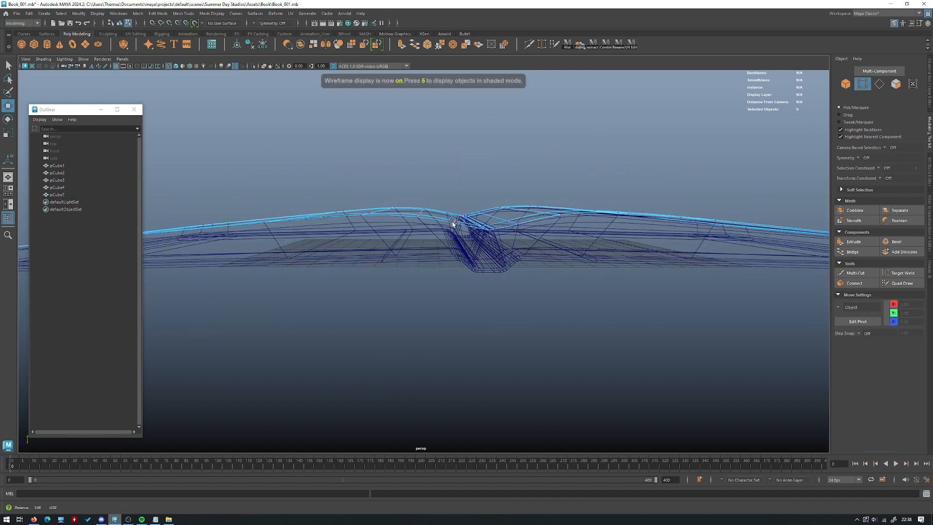
pyautogui.moveTo(346, 175); pyautogui.dragTo(345, 174)
pyautogui.moveTo(346, 139)
pyautogui.keyDown('alt'); pyautogui.mouseDown()
pyautogui.moveTo(371, 175)
pyautogui.moveTo(413, 205)
pyautogui.mouseUp(); pyautogui.keyUp('alt')
pyautogui.keyDown('alt'); pyautogui.moveTo(419, 310); pyautogui.dragTo(404, 241); pyautogui.keyUp('alt')
pyautogui.press('5')
pyautogui.moveTo(428, 187); pyautogui.dragTo(428, 185)
# - Shift the page sheet's left outer edge vertices slightly to fit the page block's edge, then restore the smooth preview
pyautogui.keyDown('alt'); pyautogui.moveTo(374, 191); pyautogui.dragTo(462, 362); pyautogui.keyUp('alt')
pyautogui.moveTo(480, 381); pyautogui.dragTo(355, 178)
pyautogui.press('1')
pyautogui.keyDown('alt'); pyautogui.moveTo(461, 304); pyautogui.dragTo(401, 265); pyautogui.keyUp('alt')
pyautogui.moveTo(324, 206); pyautogui.dragTo(325, 205)
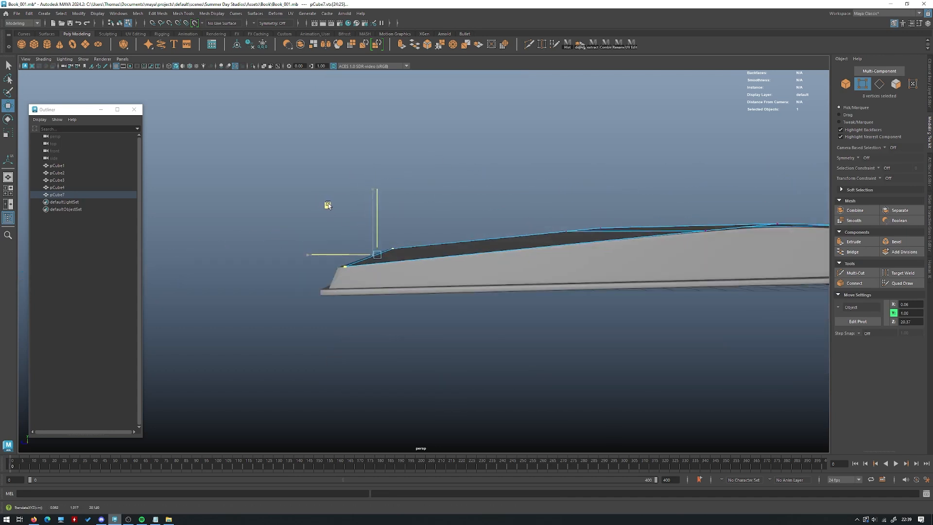
pyautogui.moveTo(327, 205); pyautogui.dragTo(327, 205)
pyautogui.press('3')
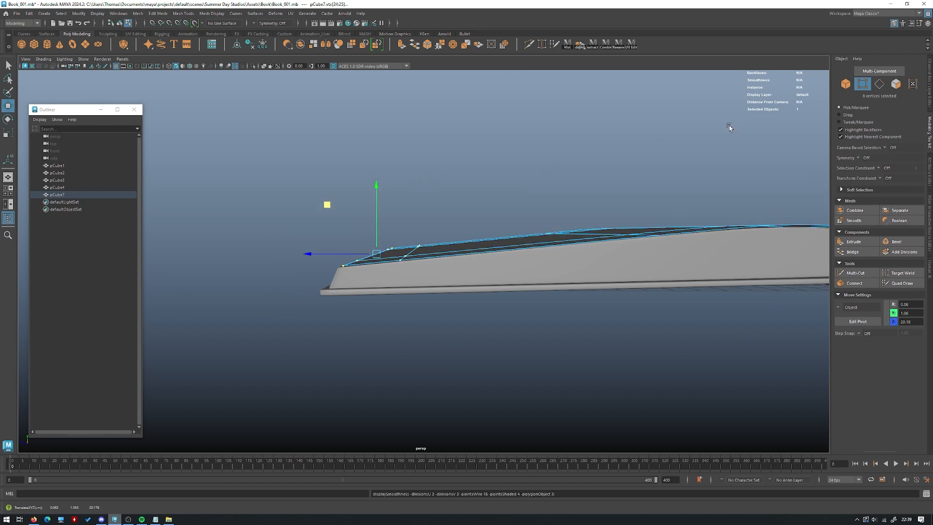
# - Return to object mode with nothing selected and turn on screen space ambient occlusion
pyautogui.click(845, 84)
pyautogui.click(666, 125)
pyautogui.keyDown('alt'); pyautogui.moveTo(666, 124); pyautogui.dragTo(240, 90); pyautogui.keyUp('alt')
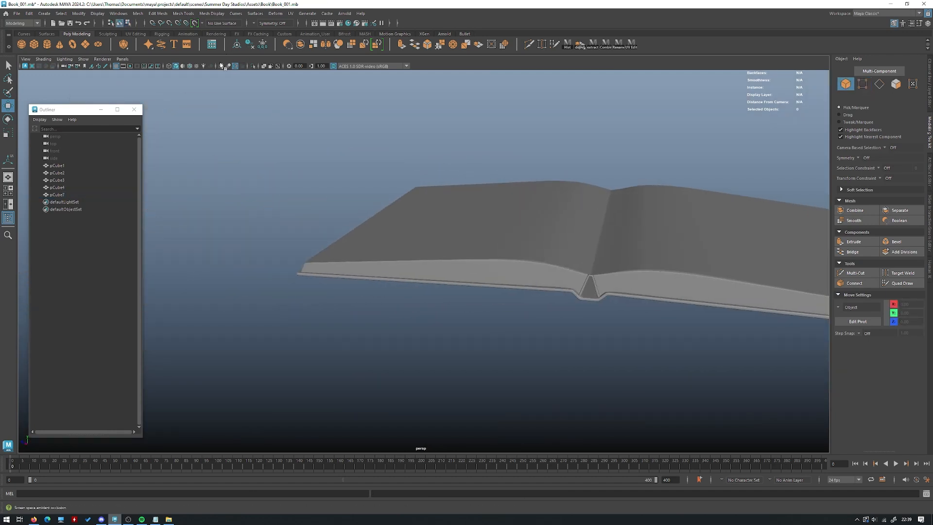
pyautogui.keyDown('alt'); pyautogui.moveTo(301, 141); pyautogui.dragTo(515, 146); pyautogui.keyUp('alt')
# - Select the page sheet and turn off its smooth preview
pyautogui.click(494, 283)
pyautogui.keyDown('alt'); pyautogui.moveTo(493, 283); pyautogui.dragTo(365, 263); pyautogui.keyUp('alt')
pyautogui.scroll(-3, 365, 262)
pyautogui.keyDown('alt'); pyautogui.moveTo(506, 254); pyautogui.dragTo(305, 194); pyautogui.keyUp('alt')
pyautogui.scroll(4, 305, 194)
pyautogui.keyDown('alt'); pyautogui.moveTo(505, 214); pyautogui.dragTo(587, 251); pyautogui.keyUp('alt')
pyautogui.press('1')
pyautogui.keyDown('alt'); pyautogui.moveTo(385, 185); pyautogui.dragTo(662, 220); pyautogui.keyUp('alt')
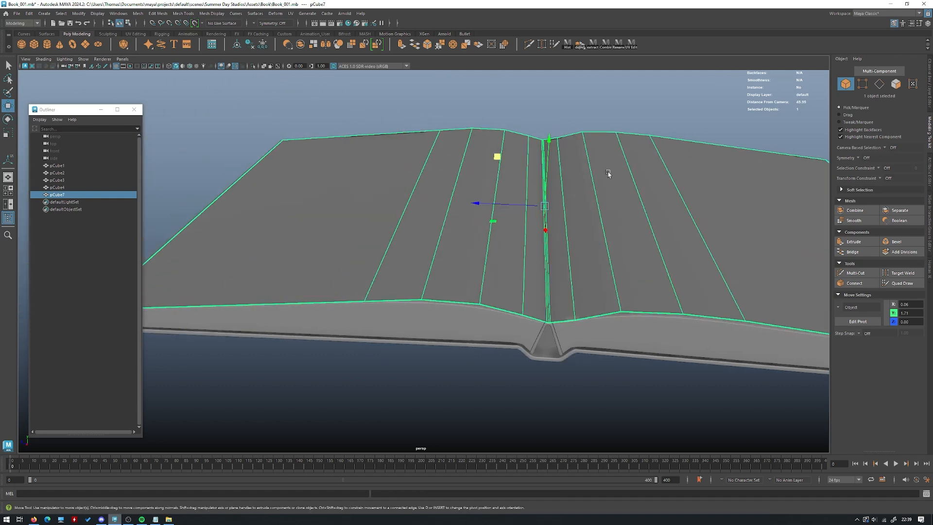
# - Extrude all faces of the page sheet by a very small amount to give it paper thickness
pyautogui.click(853, 244)
pyautogui.keyDown('alt'); pyautogui.moveTo(596, 244); pyautogui.dragTo(311, 211); pyautogui.keyUp('alt')
pyautogui.keyDown('alt'); pyautogui.moveTo(311, 211); pyautogui.dragTo(436, 223, button='middle'); pyautogui.keyUp('alt')
pyautogui.keyDown('alt'); pyautogui.moveTo(436, 223); pyautogui.dragTo(505, 173); pyautogui.keyUp('alt')
pyautogui.keyDown('alt'); pyautogui.moveTo(508, 179); pyautogui.dragTo(514, 187); pyautogui.keyUp('alt')
pyautogui.scroll(4, 515, 191)
pyautogui.keyDown('alt'); pyautogui.moveTo(438, 207); pyautogui.dragTo(603, 134); pyautogui.keyUp('alt')
pyautogui.keyDown('alt'); pyautogui.moveTo(602, 134); pyautogui.dragTo(358, 133, button='right'); pyautogui.keyUp('alt')
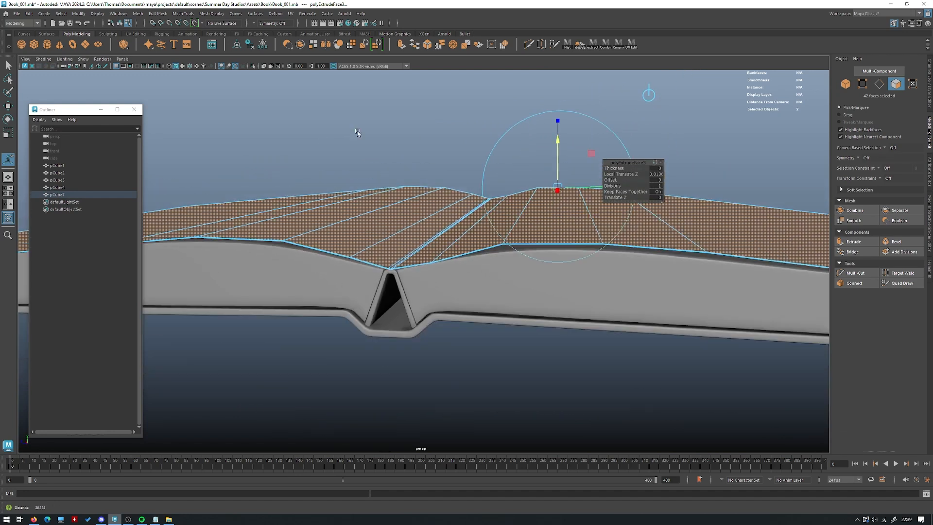
pyautogui.keyDown('alt'); pyautogui.moveTo(359, 133); pyautogui.dragTo(495, 153, button='middle'); pyautogui.keyUp('alt')
pyautogui.scroll(6, 496, 153)
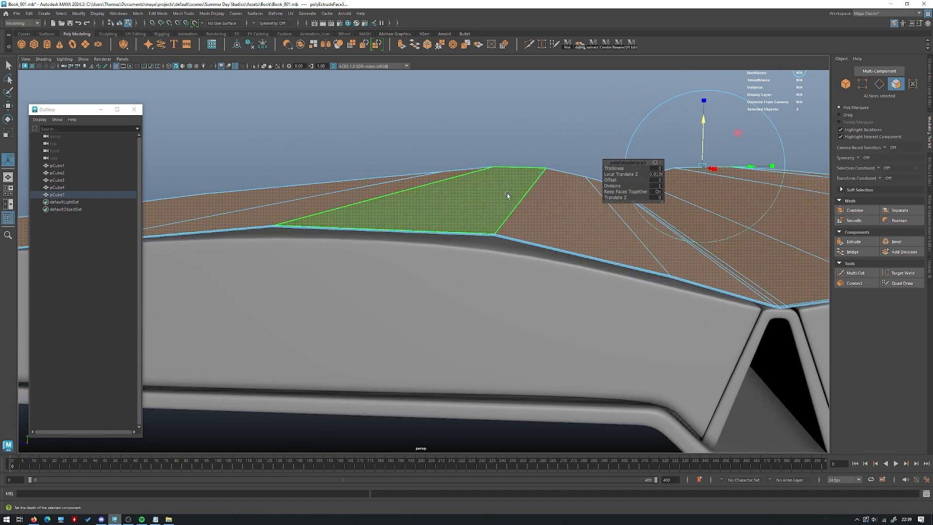
# - Restore the extruded page sheet's smooth preview in object mode and inspect the book with nothing selected
pyautogui.click(846, 86)
pyautogui.press('3')
pyautogui.click(589, 129)
pyautogui.keyDown('alt'); pyautogui.moveTo(589, 129); pyautogui.dragTo(323, 124, button='right'); pyautogui.keyUp('alt')
pyautogui.keyDown('alt'); pyautogui.moveTo(379, 133); pyautogui.dragTo(401, 149); pyautogui.keyUp('alt')
pyautogui.keyDown('alt'); pyautogui.moveTo(438, 240); pyautogui.dragTo(575, 224, button='middle'); pyautogui.keyUp('alt')
pyautogui.scroll(4, 574, 224)
pyautogui.keyDown('alt'); pyautogui.moveTo(564, 221); pyautogui.dragTo(573, 245); pyautogui.keyUp('alt')
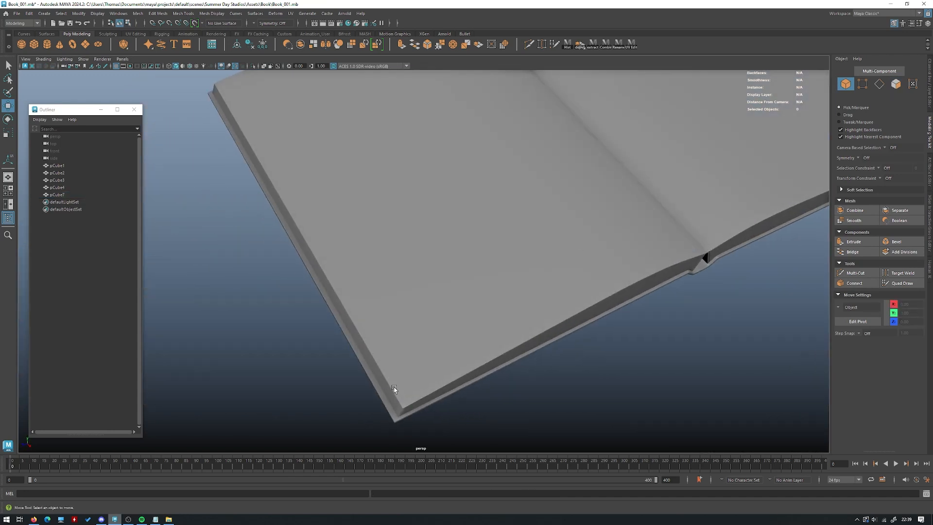
# - Duplicate the page sheet and raise the copy slightly to about Y 1.73
pyautogui.scroll(-5, 394, 389)
pyautogui.keyDown('alt'); pyautogui.moveTo(400, 370); pyautogui.dragTo(438, 228); pyautogui.keyUp('alt')
pyautogui.click(370, 265)
pyautogui.scroll(4, 587, 250)
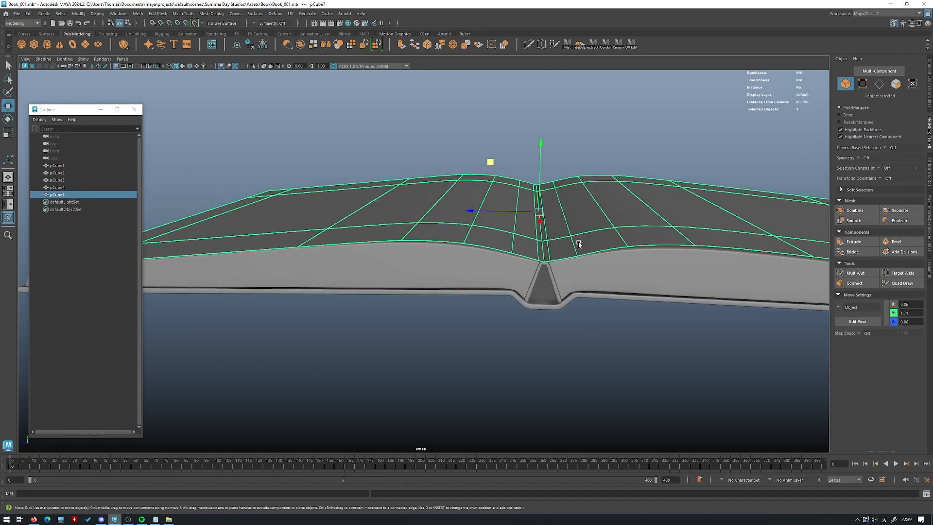
pyautogui.keyDown('alt'); pyautogui.moveTo(572, 163); pyautogui.dragTo(523, 207, button='middle'); pyautogui.keyUp('alt')
pyautogui.scroll(4, 522, 206)
pyautogui.keyDown('alt'); pyautogui.moveTo(523, 207); pyautogui.dragTo(435, 206); pyautogui.keyUp('alt')
pyautogui.hotkey('ctrl', 'd')
pyautogui.keyDown('alt'); pyautogui.moveTo(435, 206); pyautogui.dragTo(520, 225, button='right'); pyautogui.keyUp('alt')
# - Turn off the duplicated sheet's smooth preview and raise its center fold vertices slightly to about Y 1.80
pyautogui.press('1')
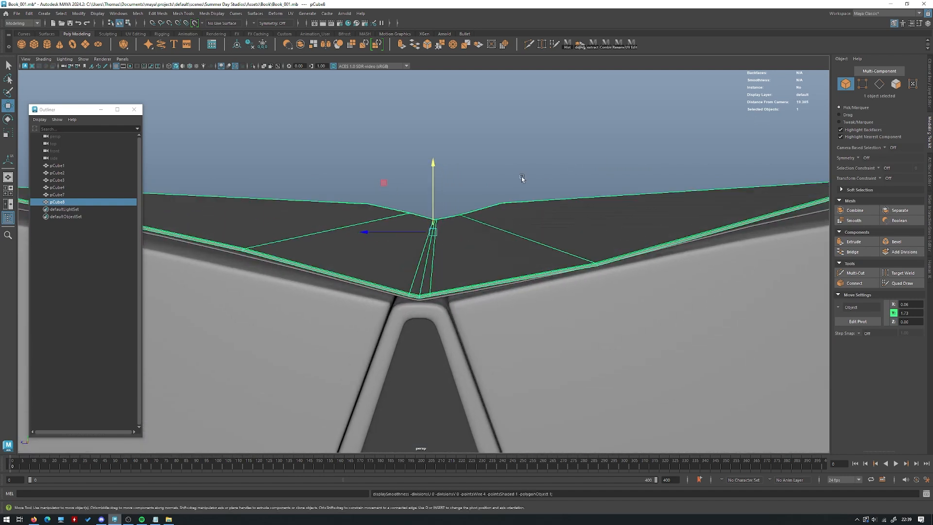
pyautogui.keyDown('alt'); pyautogui.moveTo(519, 173); pyautogui.dragTo(533, 140); pyautogui.keyUp('alt')
pyautogui.click(862, 84)
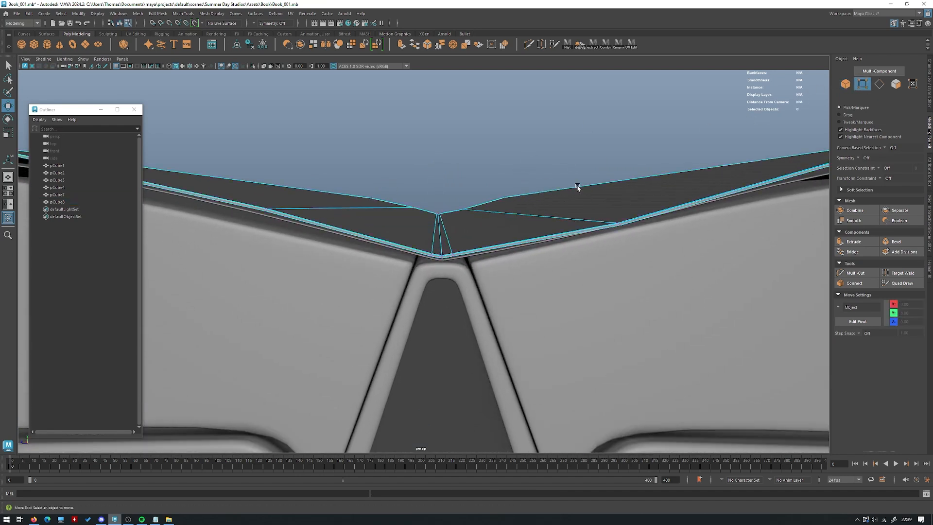
pyautogui.press('4')
pyautogui.moveTo(430, 206); pyautogui.dragTo(430, 206)
pyautogui.press('5')
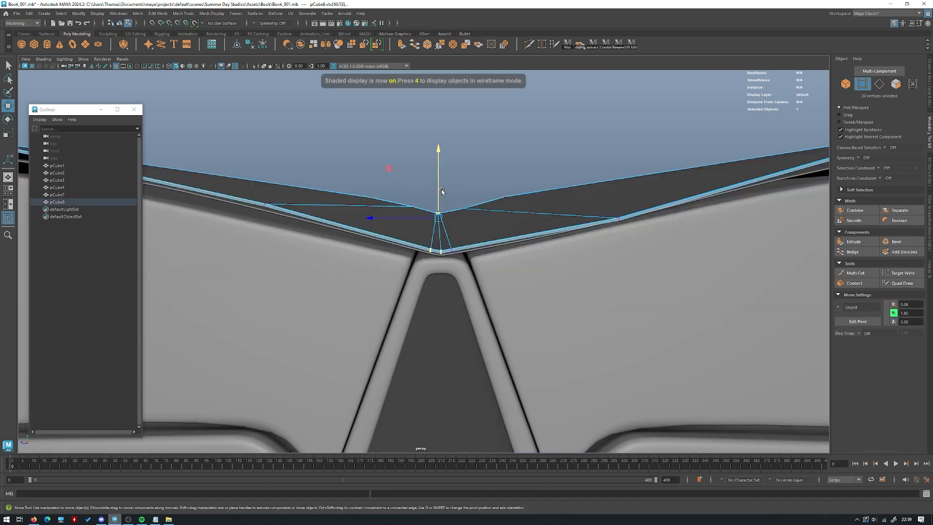
pyautogui.hotkey('ctrl', 'z')
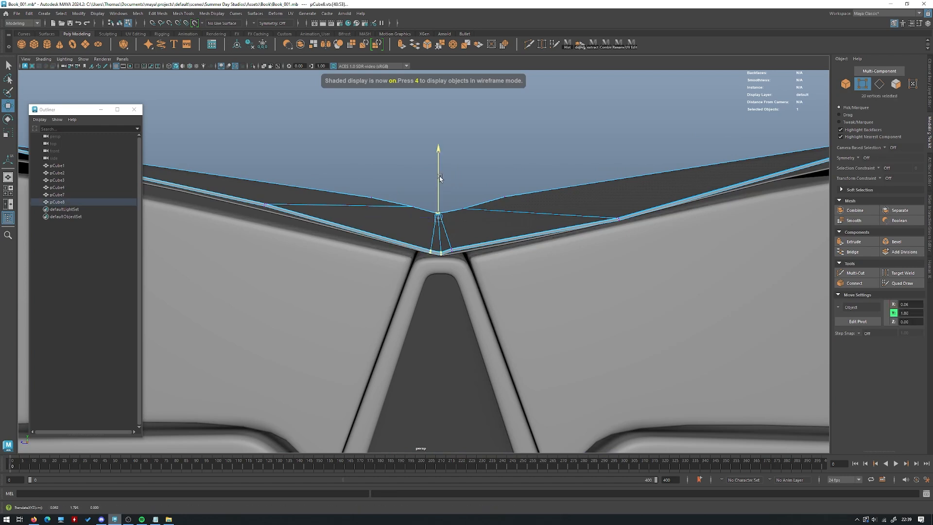
pyautogui.press('4')
pyautogui.moveTo(459, 268); pyautogui.dragTo(422, 196)
pyautogui.press('5')
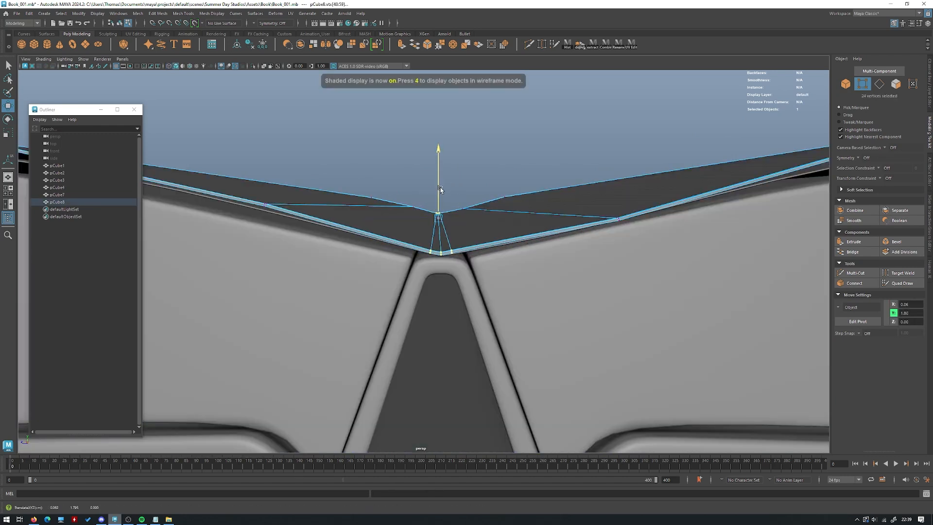
pyautogui.click(841, 86)
pyautogui.keyDown('alt'); pyautogui.moveTo(474, 131); pyautogui.dragTo(488, 201); pyautogui.keyUp('alt')
# - Move the duplicated sheet's left outer edge vertices inward to about Z 20.04, restore smooth preview and return to object mode
pyautogui.click(863, 85)
pyautogui.scroll(-3, 413, 266)
pyautogui.keyDown('alt'); pyautogui.moveTo(413, 266); pyautogui.dragTo(382, 246); pyautogui.keyUp('alt')
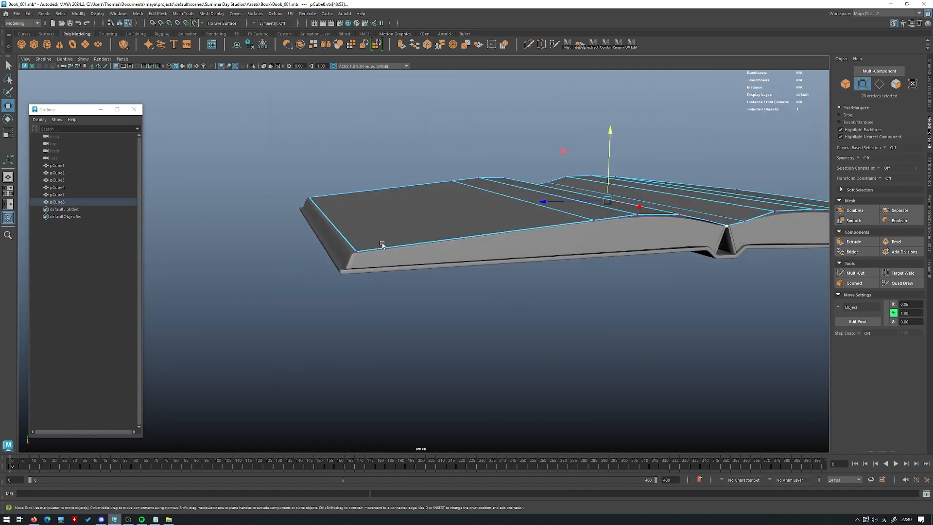
pyautogui.scroll(3, 284, 153)
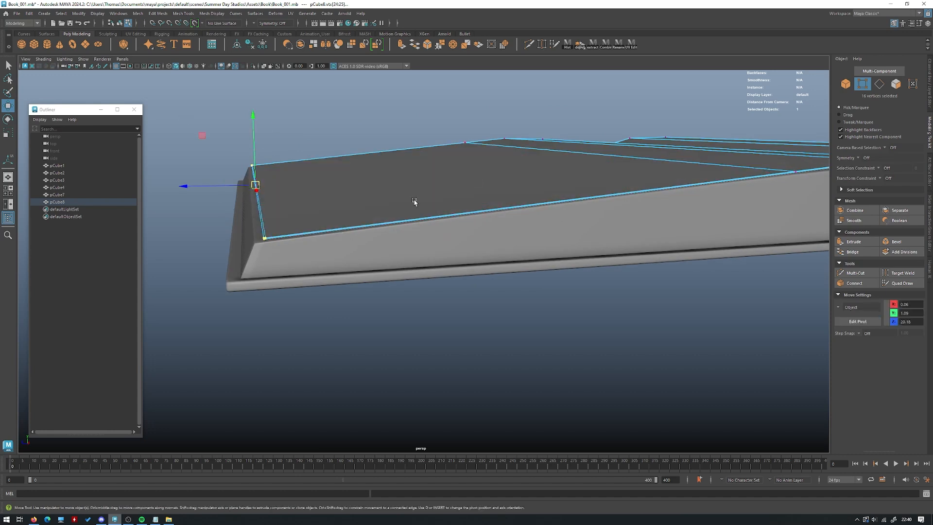
pyautogui.keyDown('alt'); pyautogui.moveTo(275, 170); pyautogui.dragTo(258, 164); pyautogui.keyUp('alt')
pyautogui.moveTo(213, 140); pyautogui.dragTo(217, 140)
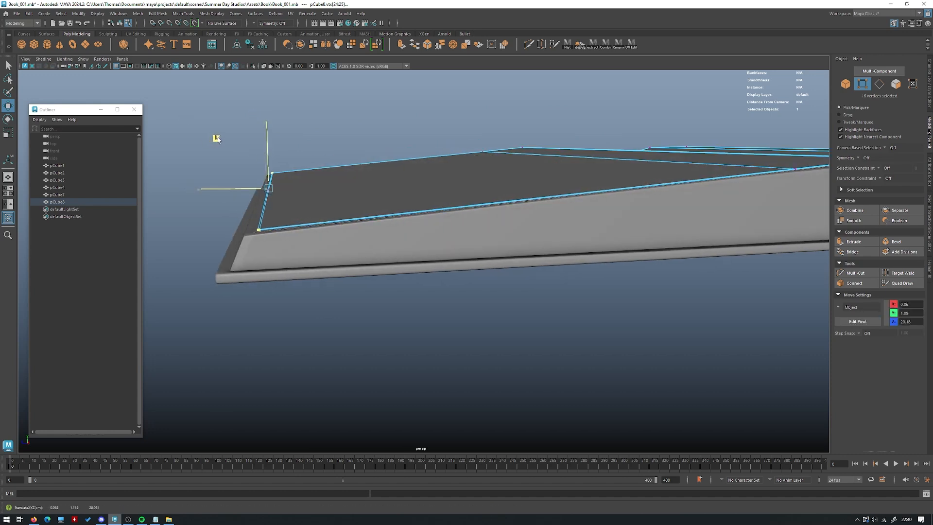
pyautogui.press('3')
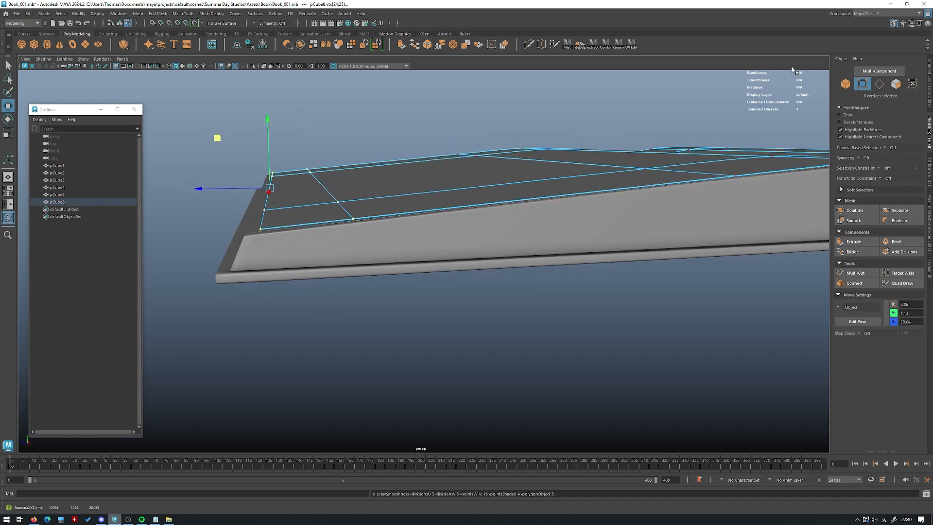
pyautogui.click(846, 84)
pyautogui.click(575, 95)
pyautogui.keyDown('alt'); pyautogui.moveTo(414, 116); pyautogui.dragTo(426, 145); pyautogui.keyUp('alt')
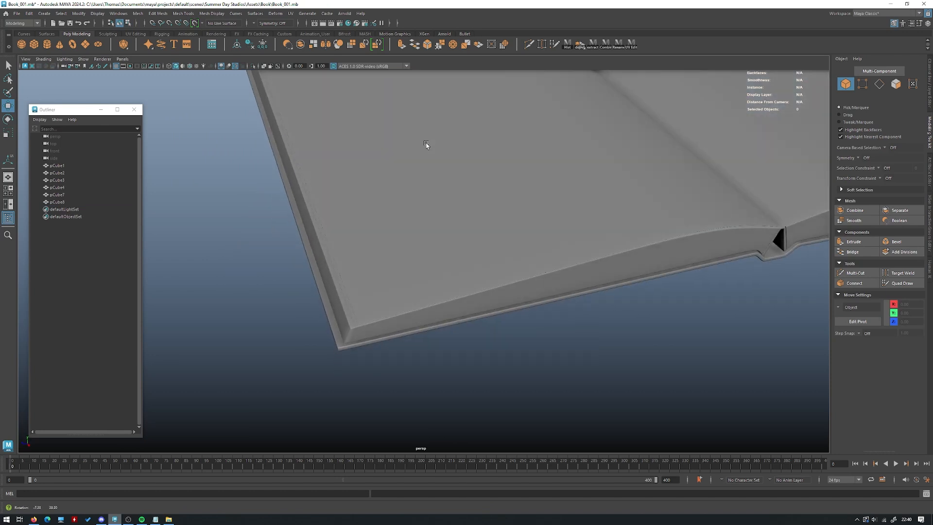
# - Move the duplicated sheet's right outer edge vertices slightly inward, then return to object mode with nothing selected
pyautogui.keyDown('alt'); pyautogui.moveTo(426, 145); pyautogui.dragTo(347, 145, button='right'); pyautogui.keyUp('alt')
pyautogui.keyDown('alt'); pyautogui.moveTo(411, 163); pyautogui.dragTo(335, 154); pyautogui.keyUp('alt')
pyautogui.keyDown('alt'); pyautogui.moveTo(335, 155); pyautogui.dragTo(584, 271, button='right'); pyautogui.keyUp('alt')
pyautogui.click(487, 268)
pyautogui.keyDown('alt'); pyautogui.moveTo(431, 256); pyautogui.dragTo(406, 234); pyautogui.keyUp('alt')
pyautogui.keyDown('alt'); pyautogui.moveTo(406, 235); pyautogui.dragTo(636, 265, button='right'); pyautogui.keyUp('alt')
pyautogui.click(863, 84)
pyautogui.keyDown('alt'); pyautogui.moveTo(700, 134); pyautogui.dragTo(607, 157, button='right'); pyautogui.keyUp('alt')
pyautogui.keyDown('alt'); pyautogui.moveTo(607, 156); pyautogui.dragTo(460, 191); pyautogui.keyUp('alt')
pyautogui.keyDown('alt'); pyautogui.moveTo(460, 191); pyautogui.dragTo(492, 181, button='right'); pyautogui.keyUp('alt')
pyautogui.keyDown('alt'); pyautogui.moveTo(492, 181); pyautogui.dragTo(488, 192); pyautogui.keyUp('alt')
pyautogui.moveTo(430, 139); pyautogui.dragTo(426, 141)
pyautogui.keyDown('alt'); pyautogui.moveTo(490, 132); pyautogui.dragTo(549, 183); pyautogui.keyUp('alt')
pyautogui.click(845, 84)
pyautogui.click(679, 163)
# - Duplicate the upper page sheet again and raise the new copy slightly to about Y 1.77
pyautogui.keyDown('alt'); pyautogui.moveTo(678, 162); pyautogui.dragTo(585, 279); pyautogui.keyUp('alt')
pyautogui.click(492, 279)
pyautogui.keyDown('alt'); pyautogui.moveTo(492, 279); pyautogui.dragTo(642, 271, button='right'); pyautogui.keyUp('alt')
pyautogui.hotkey('ctrl', 'd')
pyautogui.moveTo(421, 119); pyautogui.dragTo(421, 116)
pyautogui.keyDown('alt'); pyautogui.moveTo(388, 147); pyautogui.dragTo(392, 145, button='middle'); pyautogui.keyUp('alt')
pyautogui.keyDown('alt'); pyautogui.moveTo(392, 145); pyautogui.dragTo(471, 146); pyautogui.keyUp('alt')
pyautogui.keyDown('alt'); pyautogui.moveTo(471, 145); pyautogui.dragTo(572, 248, button='right'); pyautogui.keyUp('alt')
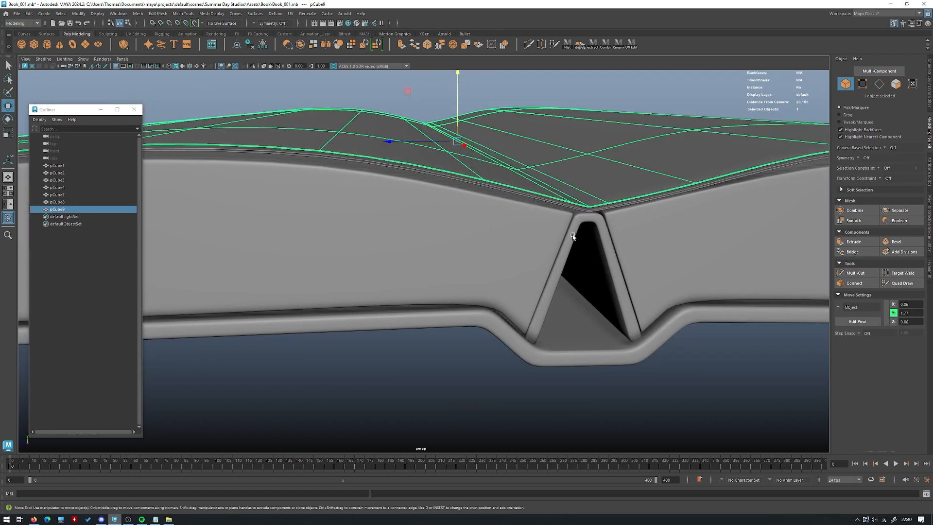
pyautogui.keyDown('alt'); pyautogui.moveTo(573, 248); pyautogui.dragTo(418, 297, button='middle'); pyautogui.keyUp('alt')
pyautogui.keyDown('alt'); pyautogui.moveTo(418, 297); pyautogui.dragTo(625, 308, button='right'); pyautogui.keyUp('alt')
pyautogui.moveTo(448, 247); pyautogui.dragTo(456, 249, button='middle')
# - Turn off the newest sheet's smooth preview and move its left outer edge vertices to about Y 1.18, Z 19.90
pyautogui.keyDown('alt'); pyautogui.moveTo(462, 244); pyautogui.dragTo(340, 168, button='right'); pyautogui.keyUp('alt')
pyautogui.keyDown('alt'); pyautogui.moveTo(370, 157); pyautogui.dragTo(315, 190); pyautogui.keyUp('alt')
pyautogui.keyDown('alt'); pyautogui.moveTo(315, 189); pyautogui.dragTo(486, 204, button='middle'); pyautogui.keyUp('alt')
pyautogui.keyDown('alt'); pyautogui.moveTo(375, 211); pyautogui.dragTo(389, 200); pyautogui.keyUp('alt')
pyautogui.press('1')
pyautogui.moveTo(485, 194); pyautogui.dragTo(456, 195, button='right')
pyautogui.keyDown('alt'); pyautogui.moveTo(457, 196); pyautogui.dragTo(467, 191); pyautogui.keyUp('alt')
pyautogui.keyDown('alt'); pyautogui.moveTo(467, 192); pyautogui.dragTo(404, 333, button='right'); pyautogui.keyUp('alt')
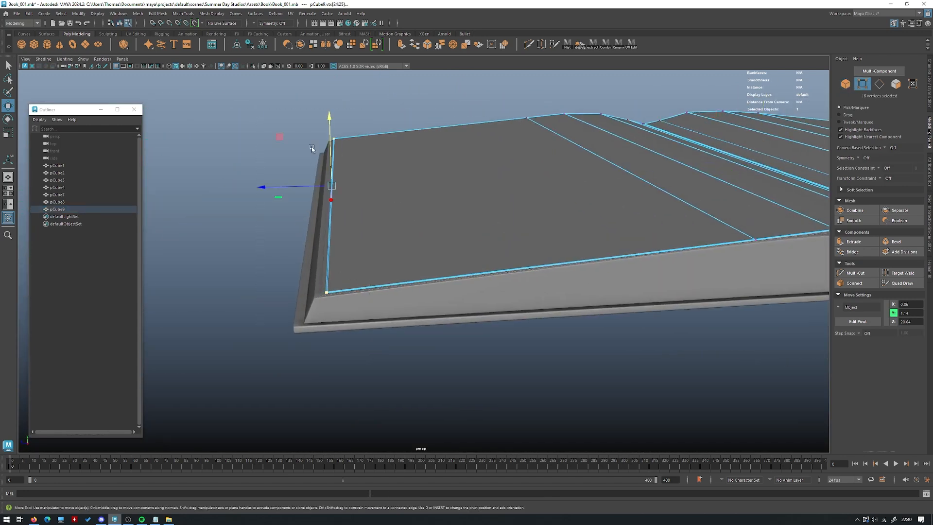
pyautogui.keyDown('alt'); pyautogui.moveTo(304, 141); pyautogui.dragTo(331, 176); pyautogui.keyUp('alt')
pyautogui.moveTo(271, 154); pyautogui.dragTo(276, 151)
# - Select the newest sheet's right outer edge vertices and shift them to about Y 1.09, Z -20.16
pyautogui.keyDown('alt'); pyautogui.moveTo(428, 148); pyautogui.dragTo(389, 124, button='right'); pyautogui.keyUp('alt')
pyautogui.keyDown('alt'); pyautogui.moveTo(704, 153); pyautogui.dragTo(197, 185, button='middle'); pyautogui.keyUp('alt')
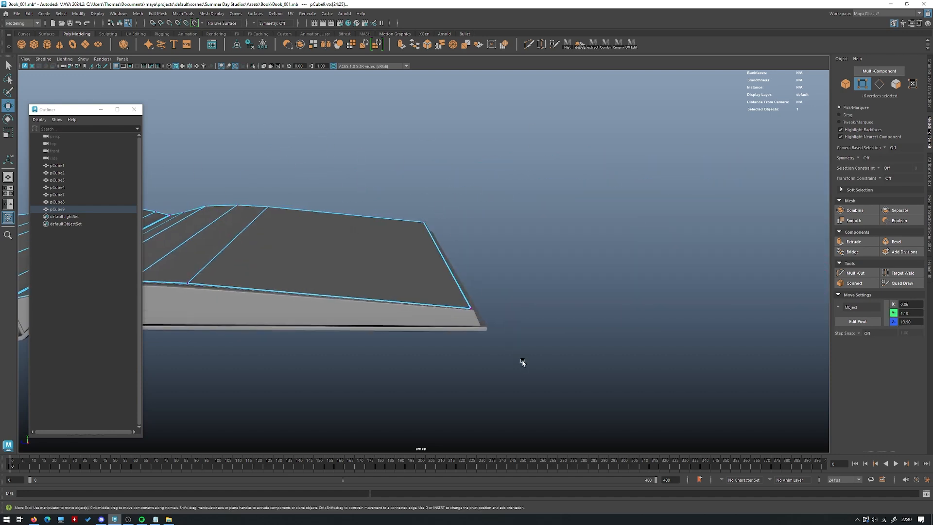
pyautogui.moveTo(523, 363); pyautogui.dragTo(401, 199)
pyautogui.keyDown('alt'); pyautogui.moveTo(467, 238); pyautogui.dragTo(546, 290, button='right'); pyautogui.keyUp('alt')
pyautogui.keyDown('alt'); pyautogui.moveTo(546, 289); pyautogui.dragTo(534, 284); pyautogui.keyUp('alt')
pyautogui.keyDown('alt'); pyautogui.moveTo(437, 197); pyautogui.dragTo(430, 213); pyautogui.keyUp('alt')
pyautogui.moveTo(493, 241); pyautogui.dragTo(491, 241)
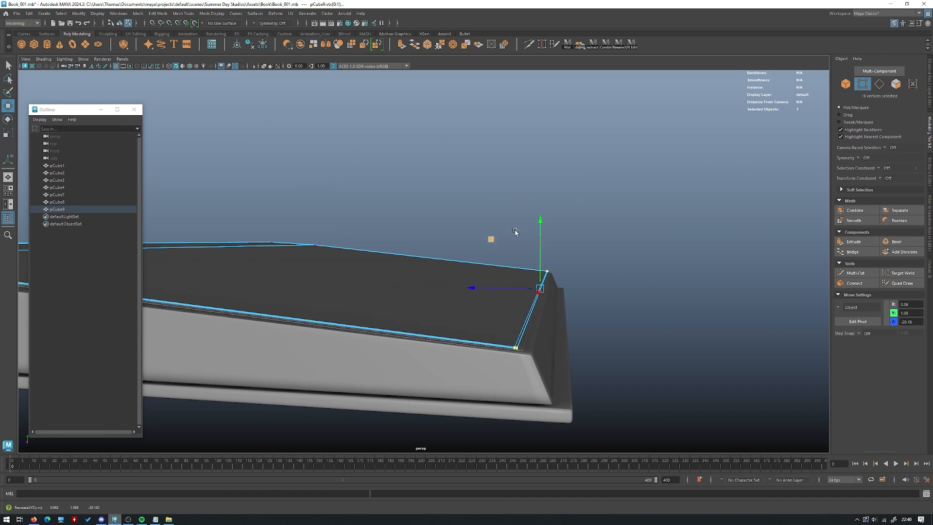
# - Return to object mode and clear the selection of the newest page sheet
pyautogui.click(850, 85)
pyautogui.click(666, 165)
pyautogui.keyDown('alt'); pyautogui.moveTo(656, 166); pyautogui.dragTo(476, 163, button='right'); pyautogui.keyUp('alt')
pyautogui.keyDown('alt'); pyautogui.moveTo(477, 163); pyautogui.dragTo(681, 188, button='middle'); pyautogui.keyUp('alt')
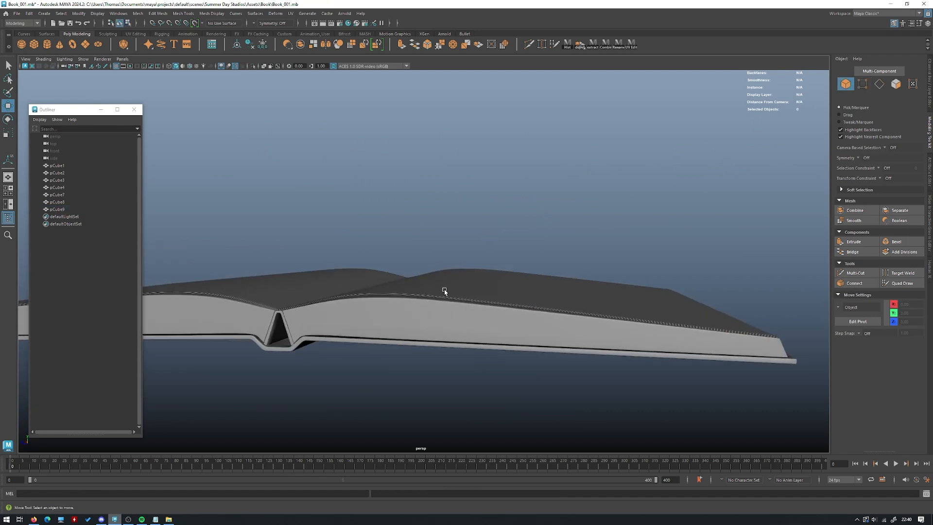
# - Raise the newest sheet's vertices slightly at the crest of the right page, then turn its smooth preview back on
pyautogui.click(409, 288)
pyautogui.scroll(5, 410, 288)
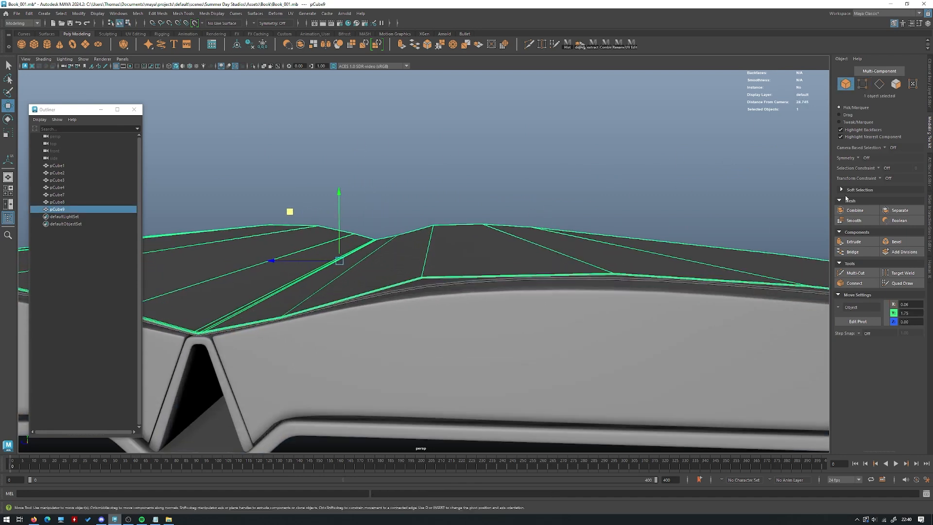
pyautogui.click(861, 85)
pyautogui.keyDown('alt'); pyautogui.moveTo(537, 204); pyautogui.dragTo(416, 197, button='middle'); pyautogui.keyUp('alt')
pyautogui.press('4')
pyautogui.press('5')
pyautogui.moveTo(480, 293)
pyautogui.mouseDown()
pyautogui.moveTo(423, 192)
pyautogui.moveTo(454, 191)
pyautogui.mouseUp()
pyautogui.press('3')
pyautogui.keyDown('alt'); pyautogui.moveTo(680, 137); pyautogui.dragTo(486, 135, button='right'); pyautogui.keyUp('alt')
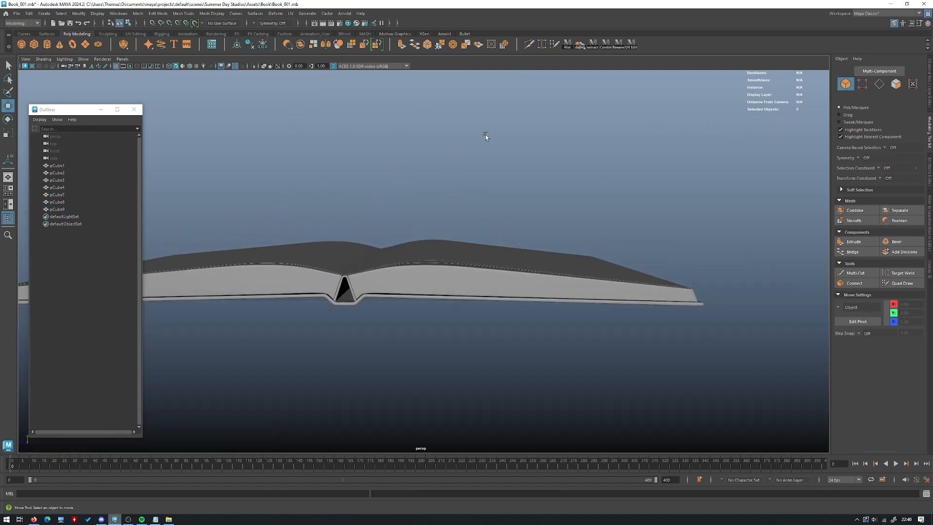
pyautogui.keyDown('alt'); pyautogui.moveTo(486, 135); pyautogui.dragTo(476, 152); pyautogui.keyUp('alt')
pyautogui.keyDown('alt'); pyautogui.moveTo(476, 153); pyautogui.dragTo(554, 279, button='middle'); pyautogui.keyUp('alt')
pyautogui.keyDown('alt'); pyautogui.moveTo(554, 279); pyautogui.dragTo(544, 243); pyautogui.keyUp('alt')
# - Raise the newest sheet's vertices slightly at the crest of the left page, then return to object mode with nothing selected
pyautogui.click(441, 272)
pyautogui.keyDown('alt'); pyautogui.moveTo(441, 272); pyautogui.dragTo(491, 258); pyautogui.keyUp('alt')
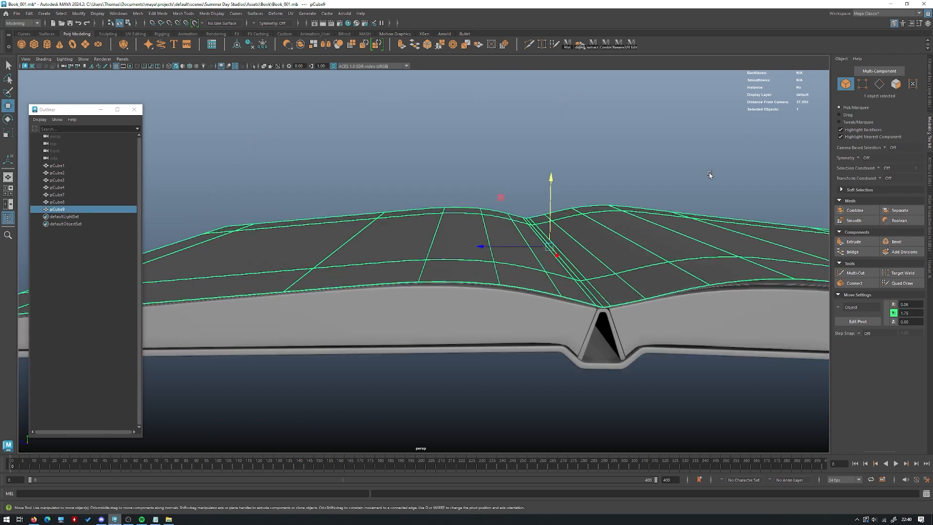
pyautogui.click(863, 86)
pyautogui.keyDown('alt'); pyautogui.moveTo(500, 222); pyautogui.dragTo(523, 190, button='middle'); pyautogui.keyUp('alt')
pyautogui.press('4')
pyautogui.moveTo(523, 189)
pyautogui.keyDown('alt'); pyautogui.mouseDown()
pyautogui.moveTo(463, 236)
pyautogui.moveTo(412, 171)
pyautogui.mouseUp(); pyautogui.keyUp('alt')
pyautogui.moveTo(461, 225)
pyautogui.keyDown('alt'); pyautogui.mouseDown()
pyautogui.moveTo(452, 225)
pyautogui.moveTo(429, 145)
pyautogui.moveTo(455, 157)
pyautogui.mouseUp(); pyautogui.keyUp('alt')
pyautogui.press('5')
pyautogui.click(847, 85)
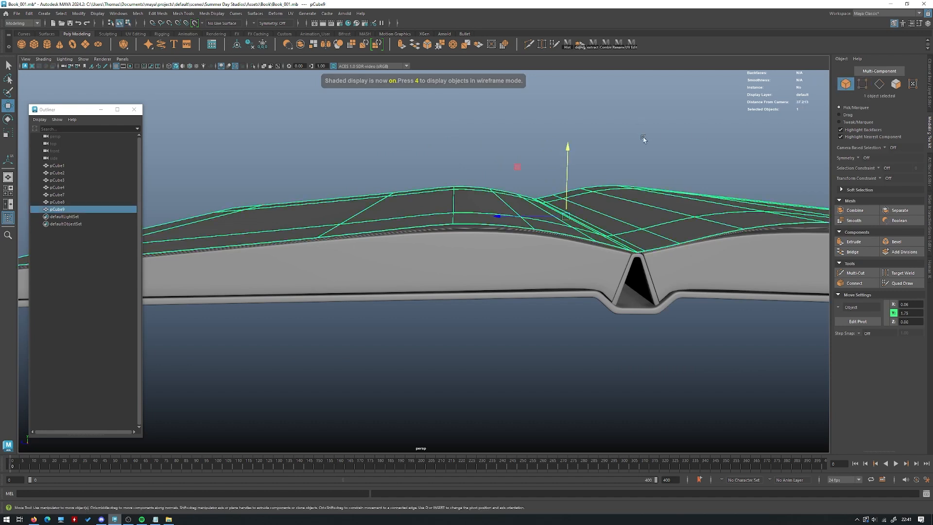
pyautogui.click(644, 139)
# - Examine the whole open book from several sides and distances, checking how the stacked sheets sit on the page blocks
pyautogui.scroll(-5, 500, 151)
pyautogui.keyDown('alt'); pyautogui.moveTo(500, 151); pyautogui.dragTo(486, 229); pyautogui.keyUp('alt')
pyautogui.scroll(4, 518, 270)
pyautogui.scroll(-5, 518, 270)
pyautogui.scroll(4, 575, 271)
pyautogui.keyDown('alt'); pyautogui.moveTo(575, 270); pyautogui.dragTo(444, 287); pyautogui.keyUp('alt')
pyautogui.scroll(4, 511, 337)
pyautogui.keyDown('alt'); pyautogui.moveTo(511, 337); pyautogui.dragTo(577, 319); pyautogui.keyUp('alt')
pyautogui.scroll(-4, 577, 319)
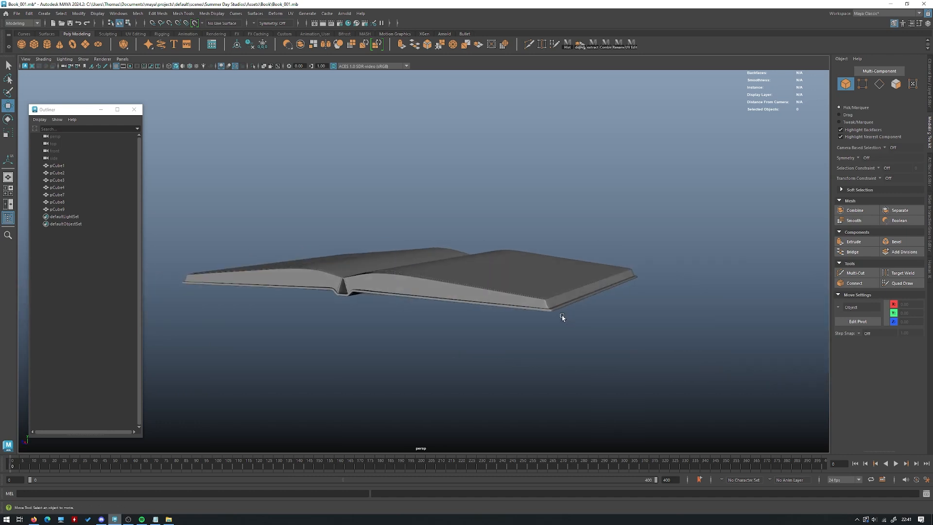
pyautogui.keyDown('alt'); pyautogui.moveTo(433, 284); pyautogui.dragTo(551, 293); pyautogui.keyUp('alt')
pyautogui.scroll(-4, 654, 263)
pyautogui.scroll(-4, 539, 262)
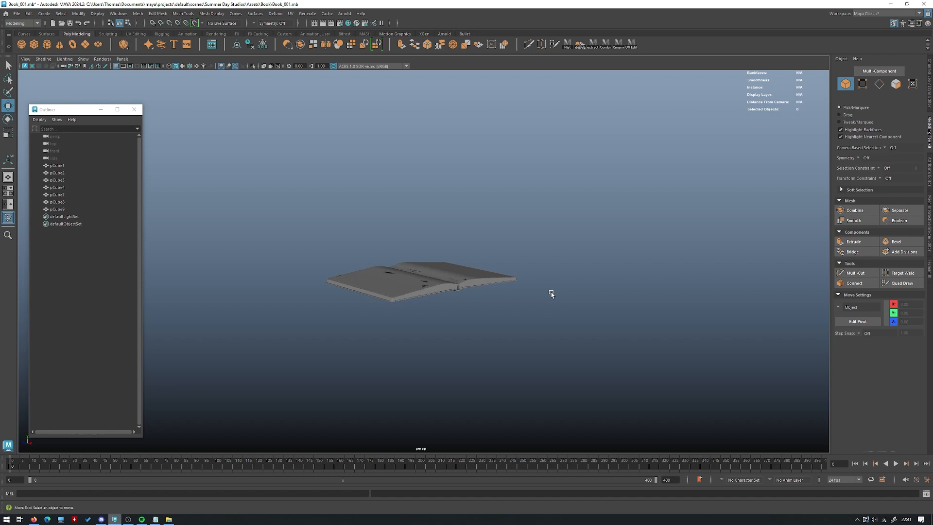
# - Inspect the sheet edges along the spine and left page crest up close, and review the complete book from above
pyautogui.keyDown('alt'); pyautogui.moveTo(428, 198); pyautogui.dragTo(591, 319, button='right'); pyautogui.keyUp('alt')
pyautogui.keyDown('alt'); pyautogui.moveTo(592, 319); pyautogui.dragTo(519, 296); pyautogui.keyUp('alt')
pyautogui.keyDown('alt'); pyautogui.moveTo(518, 296); pyautogui.dragTo(606, 308, button='right'); pyautogui.keyUp('alt')
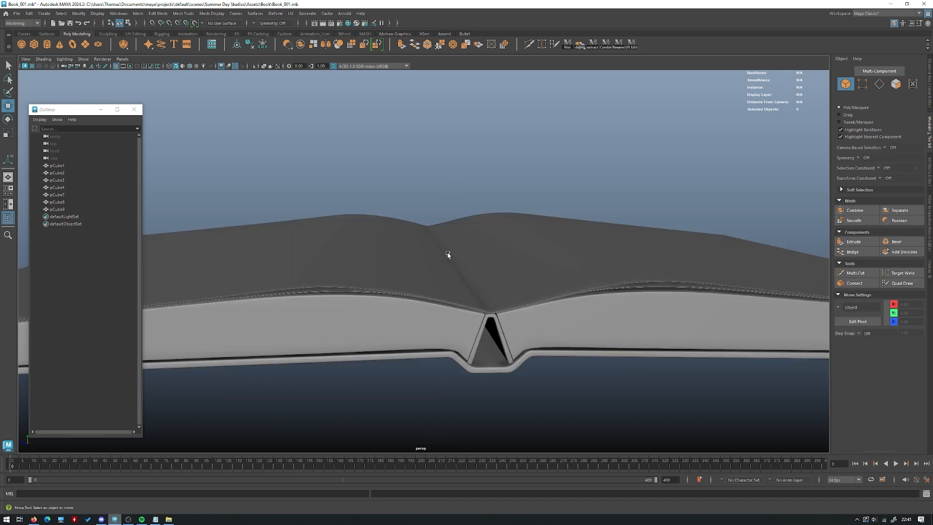
pyautogui.keyDown('alt'); pyautogui.moveTo(443, 207); pyautogui.dragTo(427, 231); pyautogui.keyUp('alt')
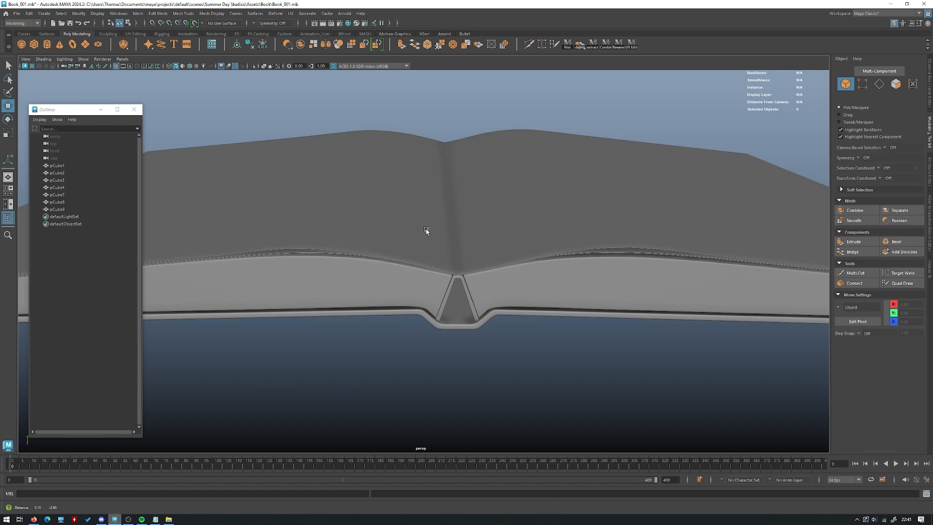
pyautogui.keyDown('alt'); pyautogui.moveTo(427, 231); pyautogui.dragTo(460, 298, button='right'); pyautogui.keyUp('alt')
pyautogui.keyDown('alt'); pyautogui.moveTo(279, 247); pyautogui.dragTo(239, 233); pyautogui.keyUp('alt')
pyautogui.keyDown('alt'); pyautogui.moveTo(239, 234); pyautogui.dragTo(525, 278, button='middle'); pyautogui.keyUp('alt')
pyautogui.keyDown('alt'); pyautogui.moveTo(525, 277); pyautogui.dragTo(603, 333, button='right'); pyautogui.keyUp('alt')
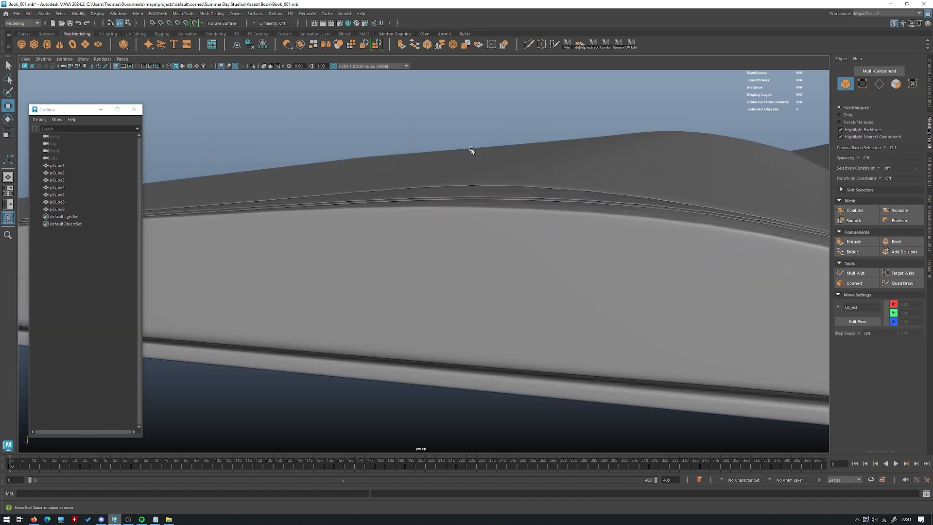
pyautogui.click(502, 169)
pyautogui.keyDown('alt'); pyautogui.moveTo(502, 170); pyautogui.dragTo(510, 118, button='right'); pyautogui.keyUp('alt')
pyautogui.click(519, 124)
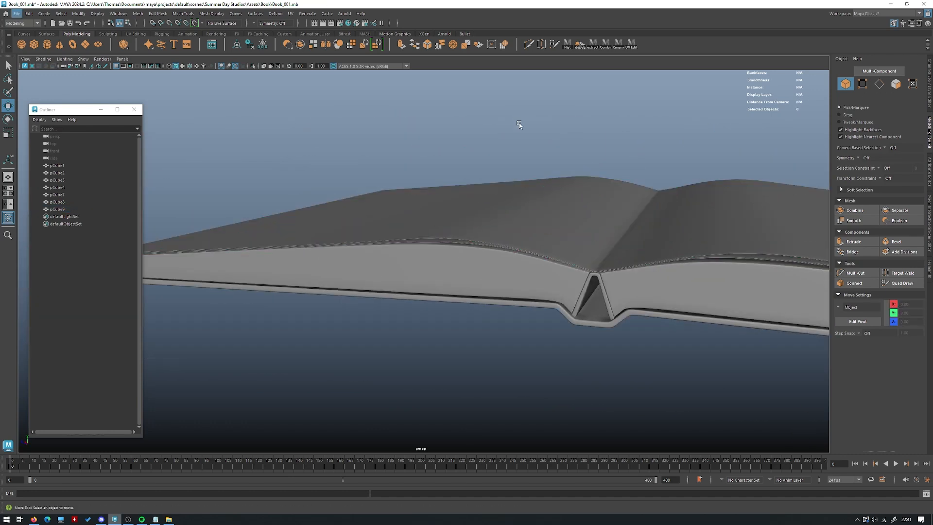
pyautogui.keyDown('alt'); pyautogui.moveTo(564, 167); pyautogui.dragTo(387, 158, button='right'); pyautogui.keyUp('alt')
pyautogui.keyDown('alt'); pyautogui.moveTo(387, 158); pyautogui.dragTo(486, 229); pyautogui.keyUp('alt')
pyautogui.keyDown('alt'); pyautogui.moveTo(531, 204); pyautogui.dragTo(509, 208, button='middle'); pyautogui.keyUp('alt')
pyautogui.keyDown('alt'); pyautogui.moveTo(508, 208); pyautogui.dragTo(533, 226, button='right'); pyautogui.keyUp('alt')
pyautogui.keyDown('alt'); pyautogui.moveTo(534, 226); pyautogui.dragTo(539, 250); pyautogui.keyUp('alt')
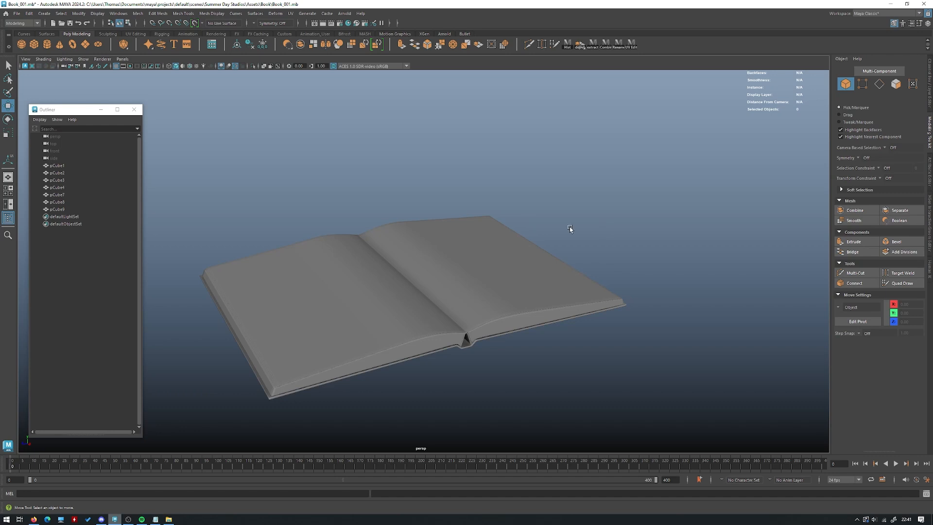
pyautogui.keyDown('alt'); pyautogui.moveTo(460, 255); pyautogui.dragTo(450, 256); pyautogui.keyUp('alt')
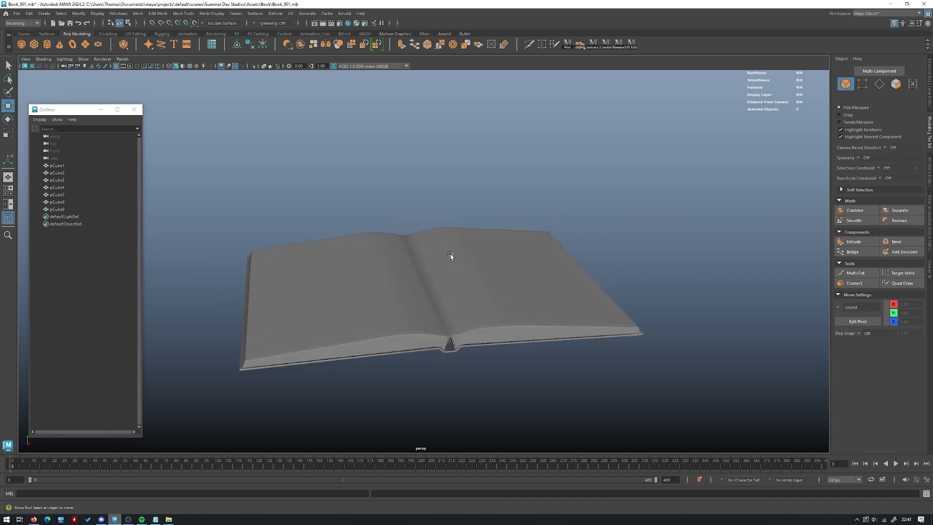